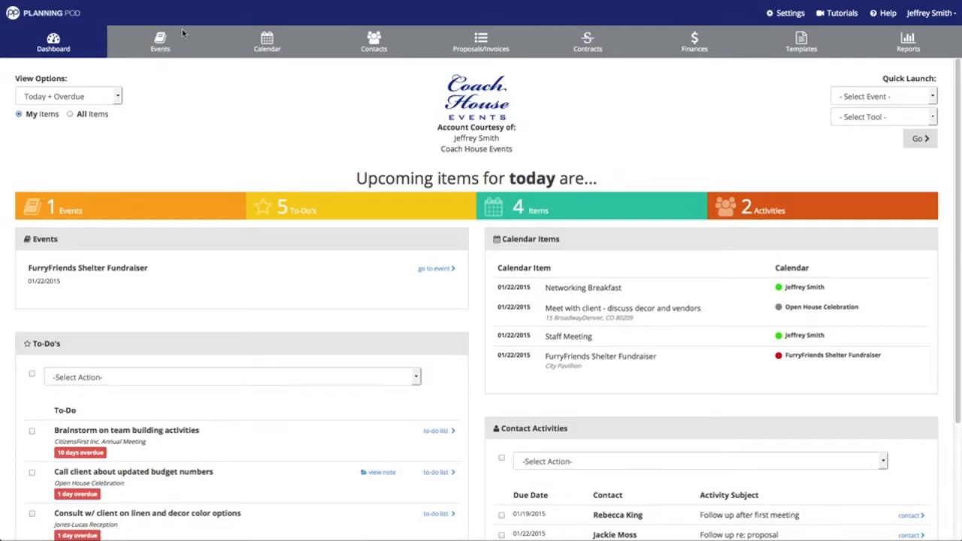
Open the Jones-Lucas Reception event from Events and go to its Guest Lists
click(159, 45)
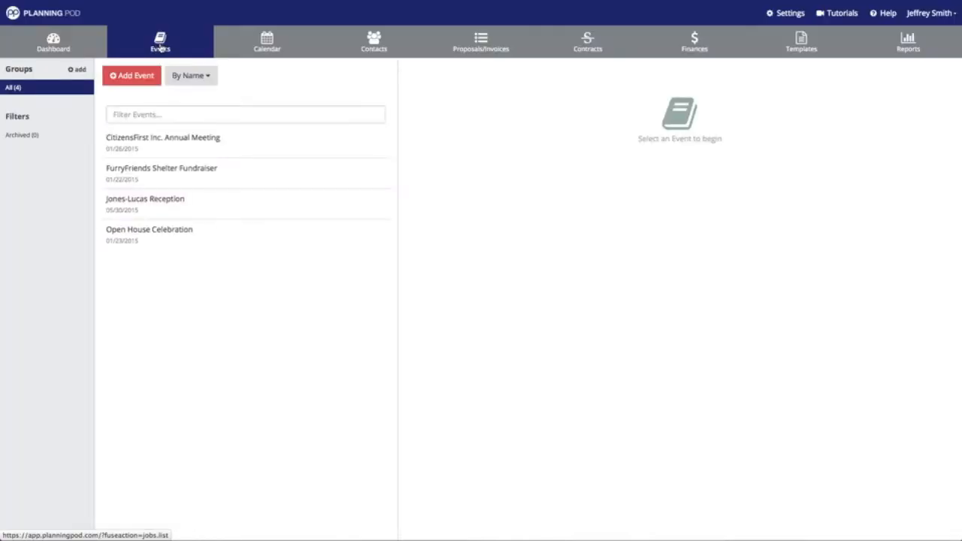
click(159, 212)
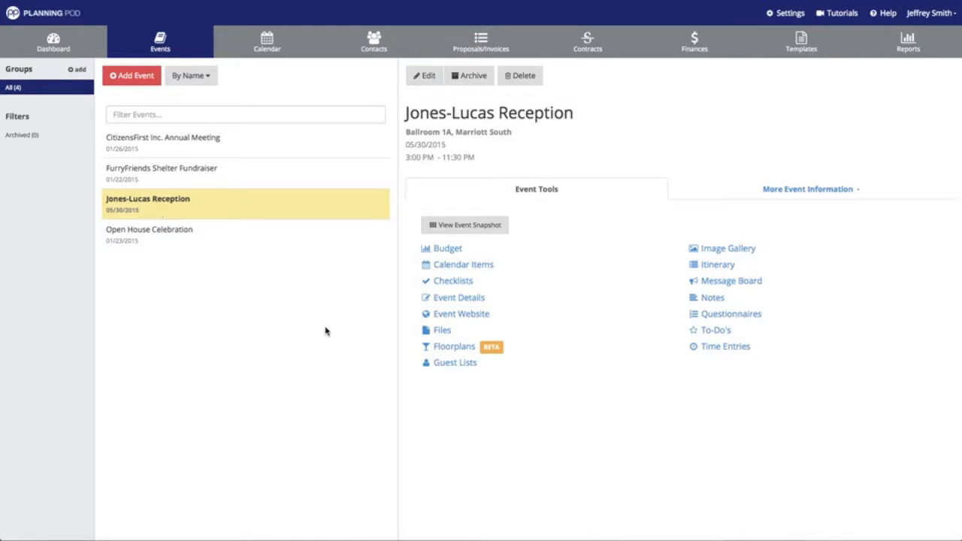
click(452, 365)
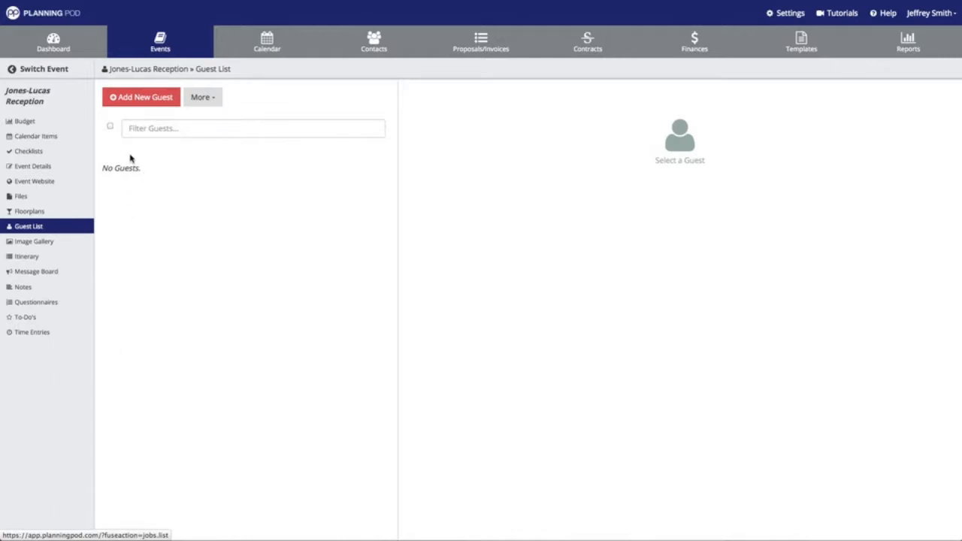
Start a new guest and enter the guest's first and last name
click(143, 99)
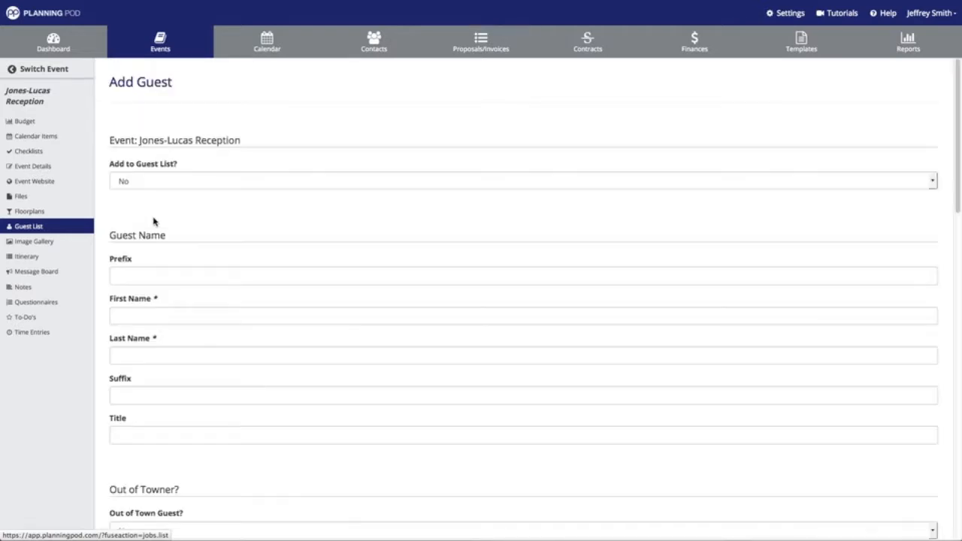
click(145, 317)
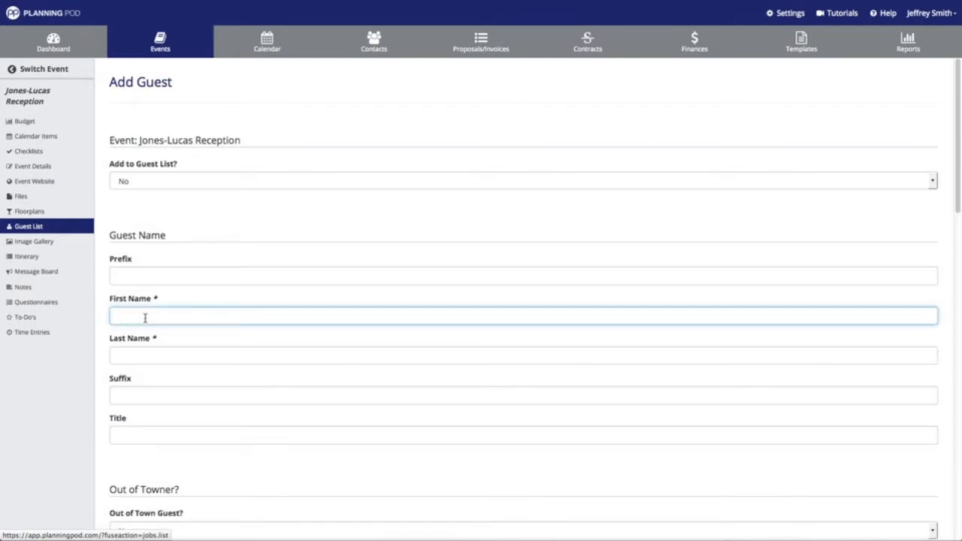
key(Tab)
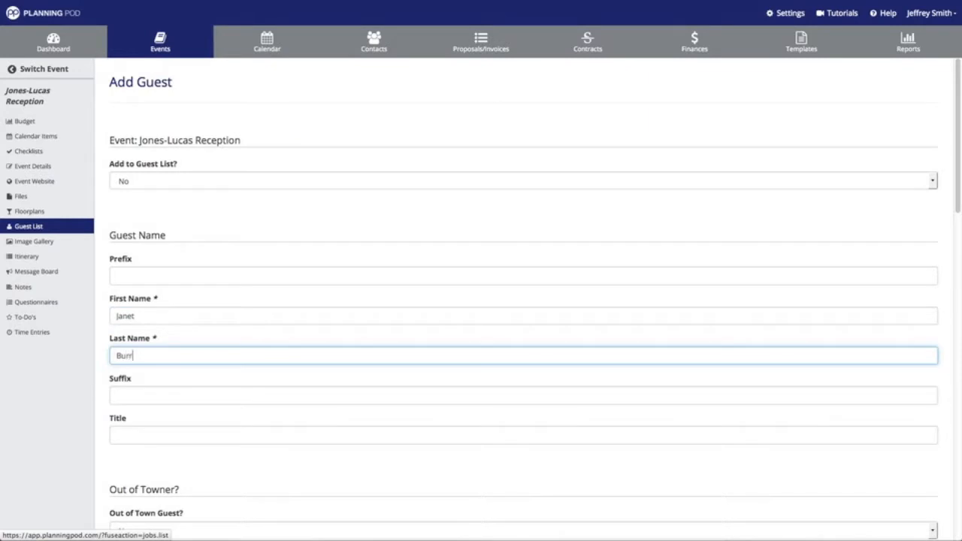
Leave the Out of Town Guest option set to No
scroll(182, 261, down, 4)
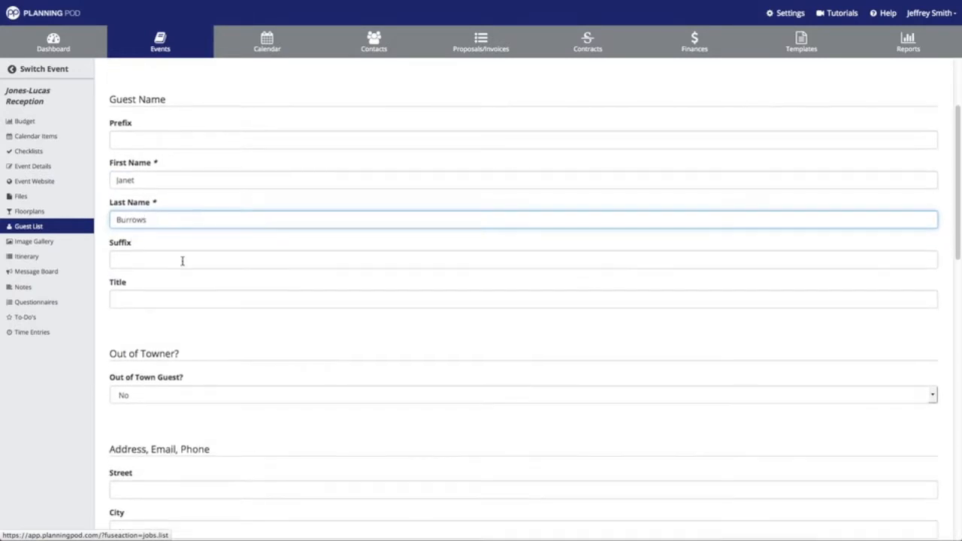
scroll(179, 302, down, 4)
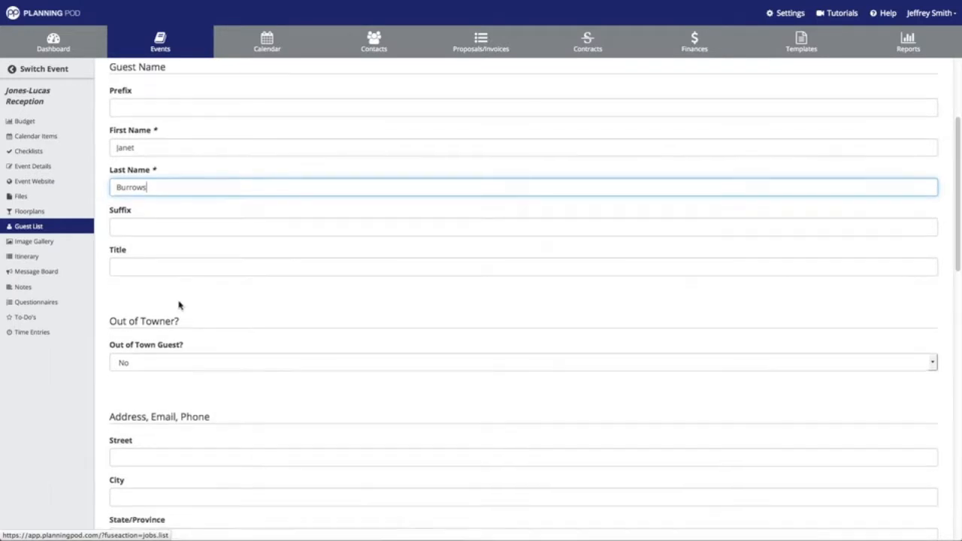
click(181, 263)
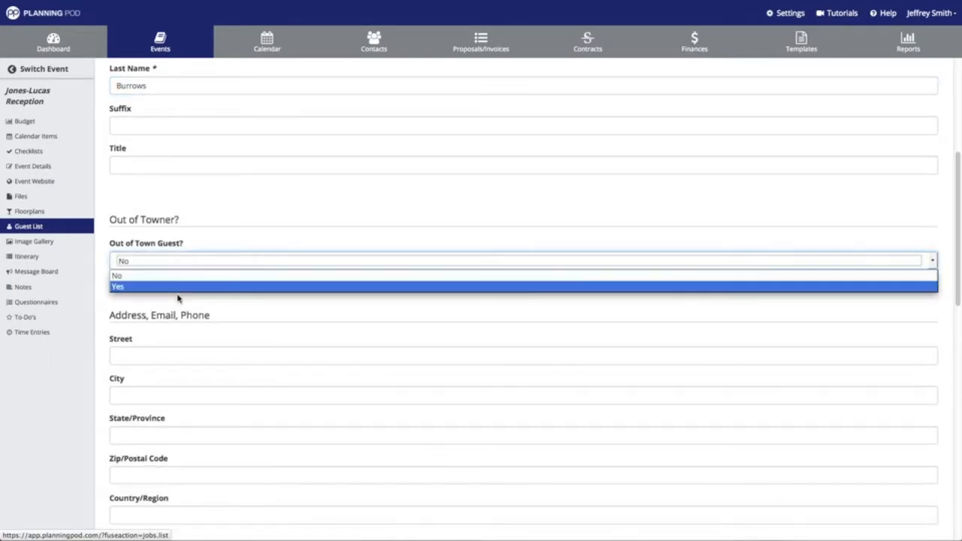
click(197, 220)
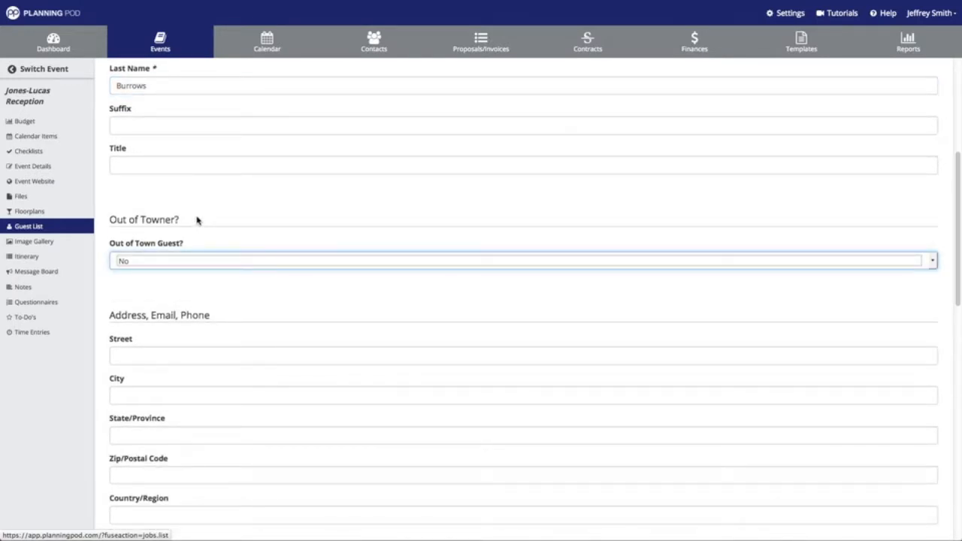
scroll(197, 219, down, 5)
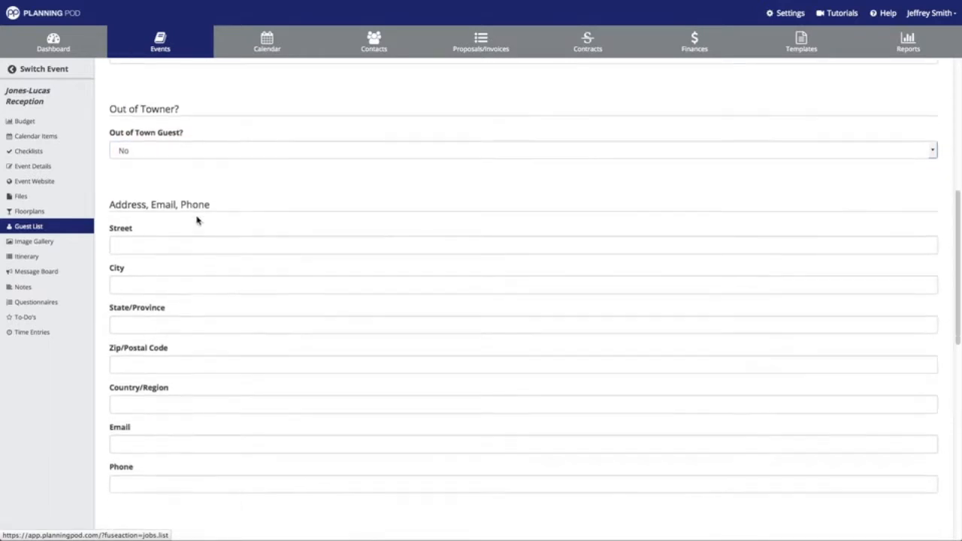
Enter the guest's street address, city, state, zip code and country
click(201, 193)
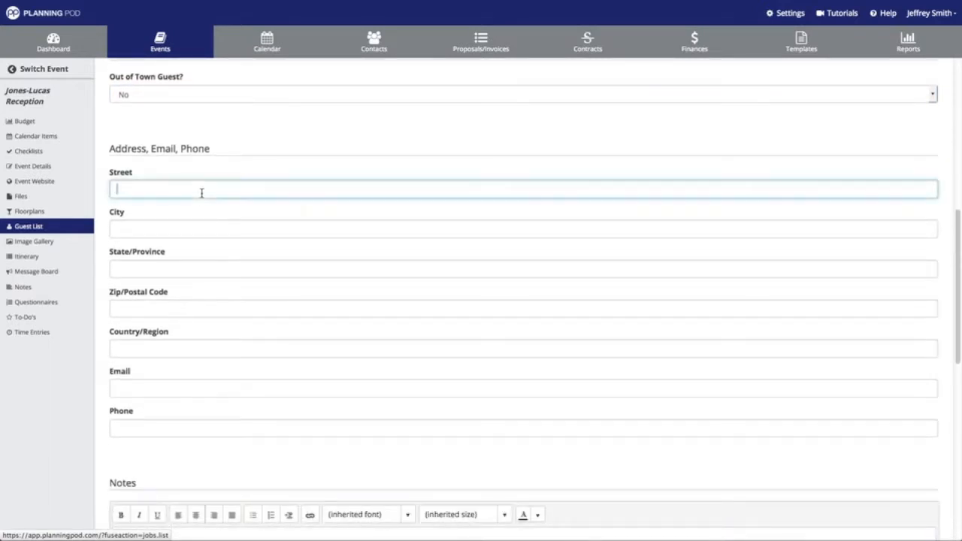
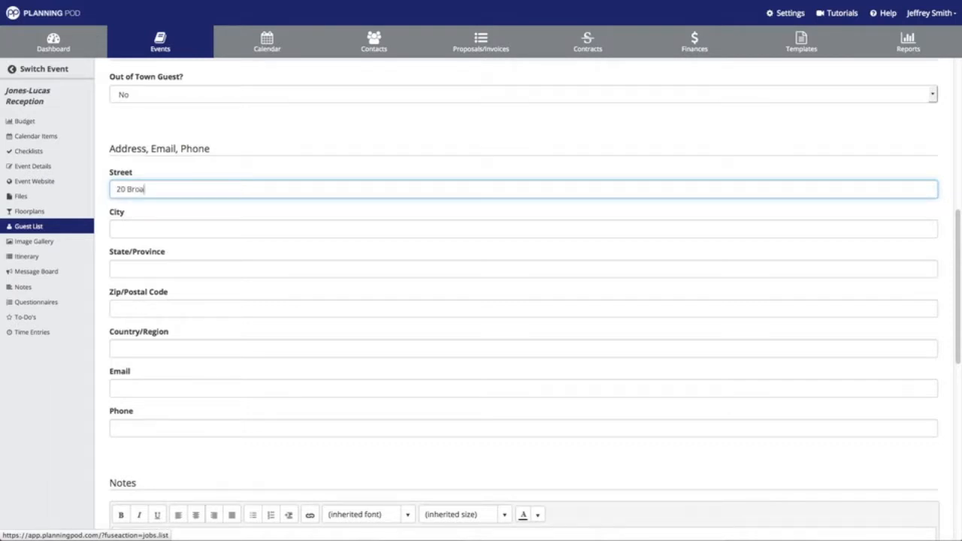
key(Tab)
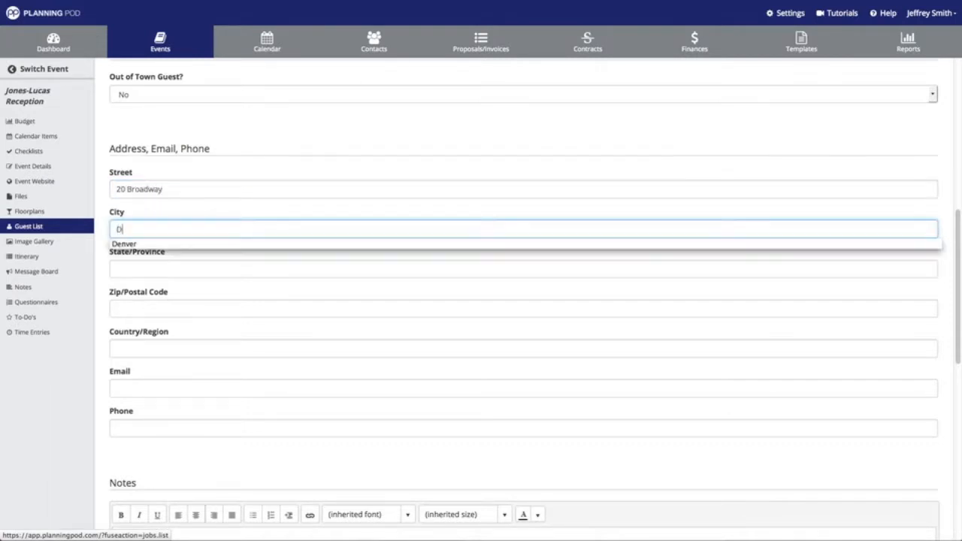
key(Tab)
key(Tab)
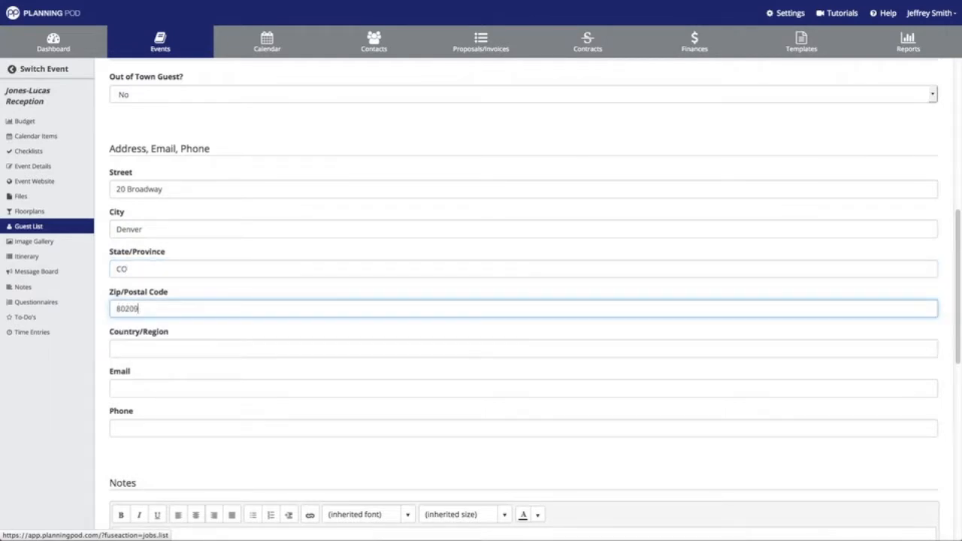
key(Tab)
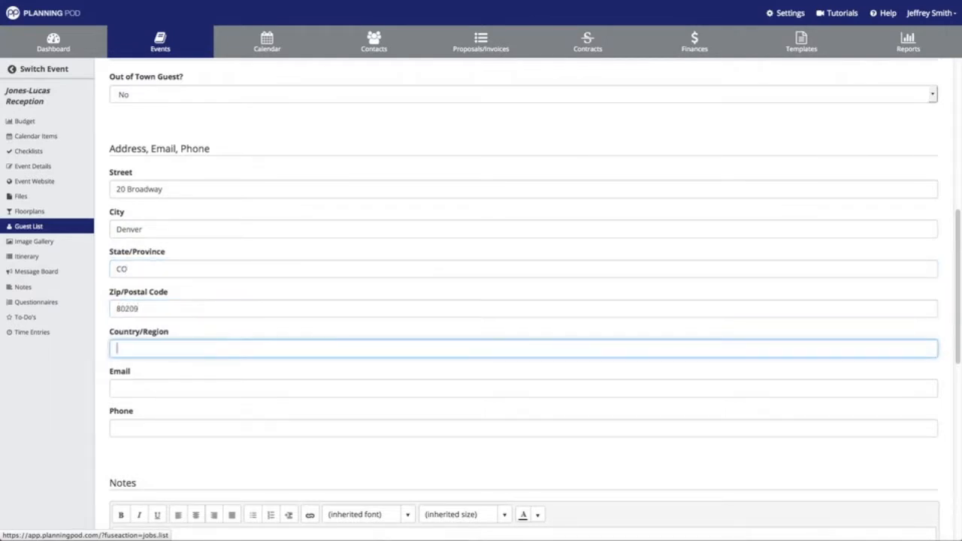
text(USA)
Fill in the guest's e-mail address and phone number
key(Tab)
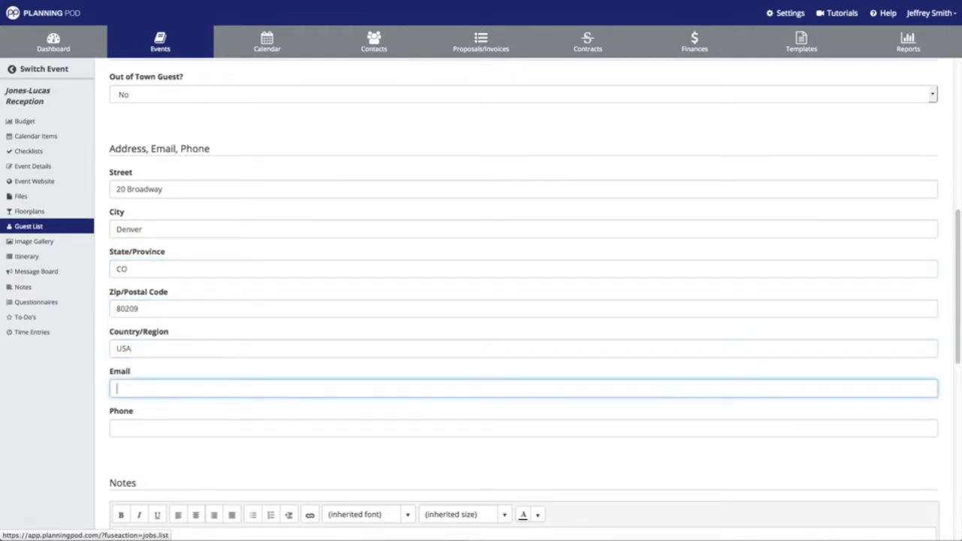
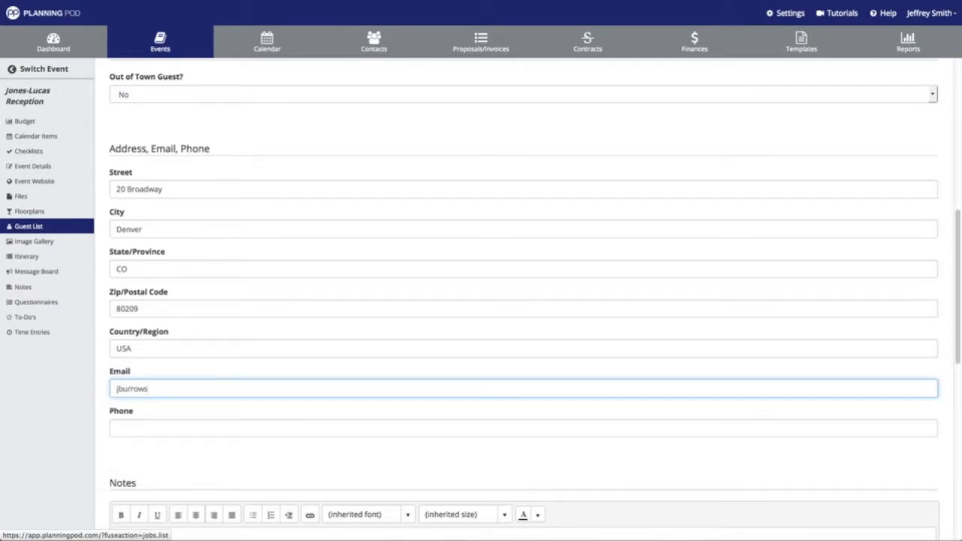
key(Tab)
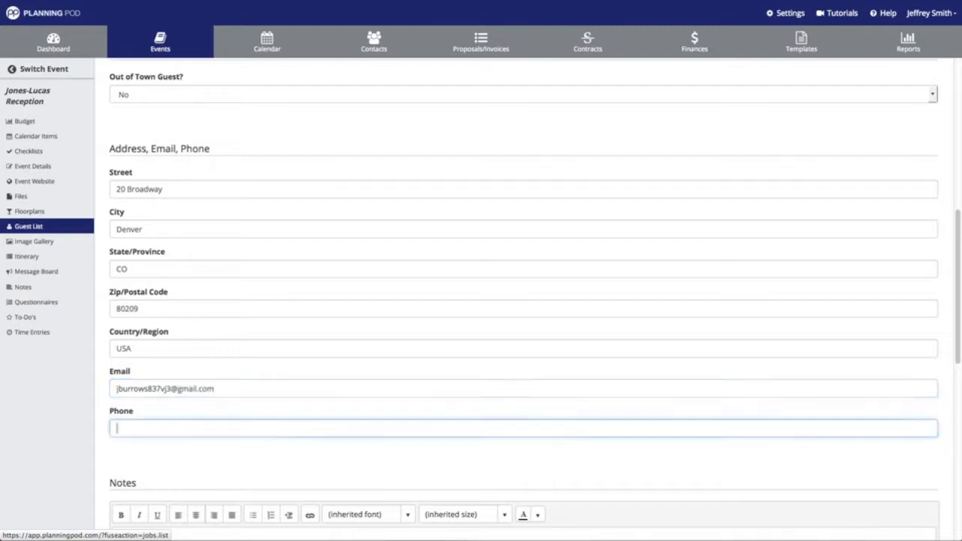
text(555-384-3836)
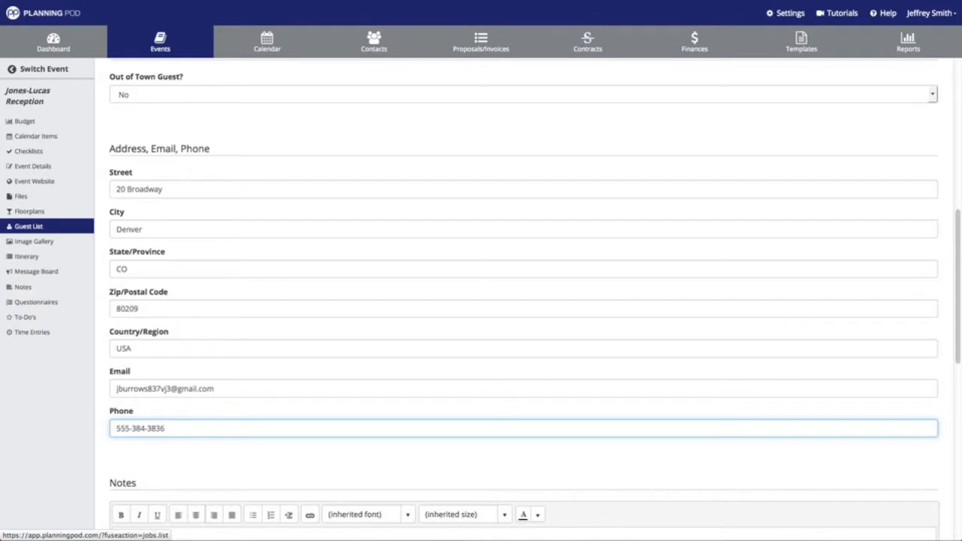
scroll(524, 300, down, 5)
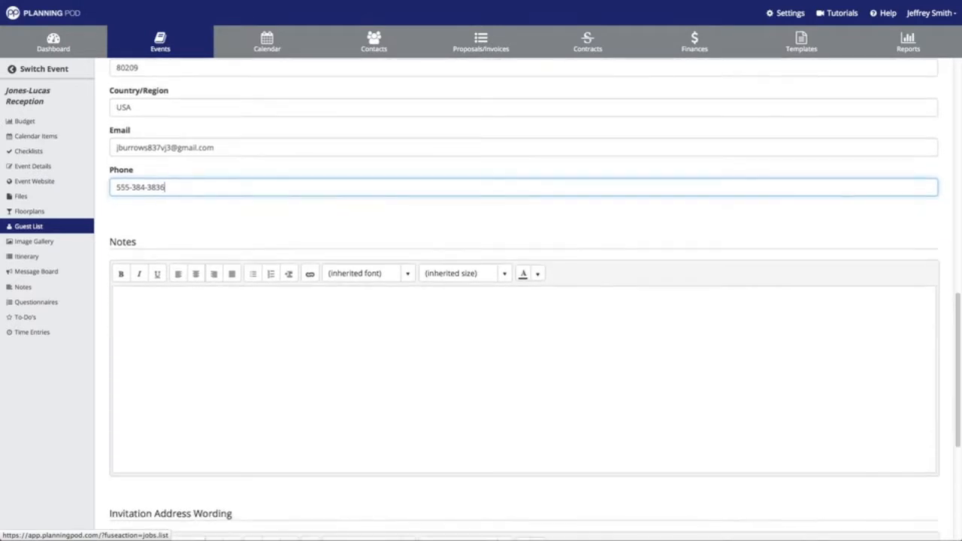
Add the note 'Flight 245 - Arriving at 4:34pm - 2/13/15' and save the guest
click(218, 318)
text(Fligh)
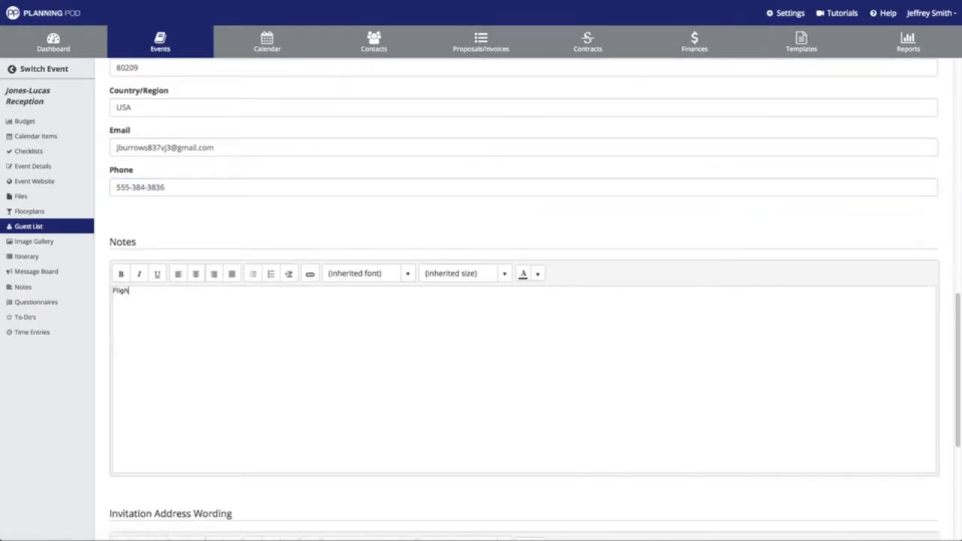
text(t 245 - Arriving at 4:34pm)
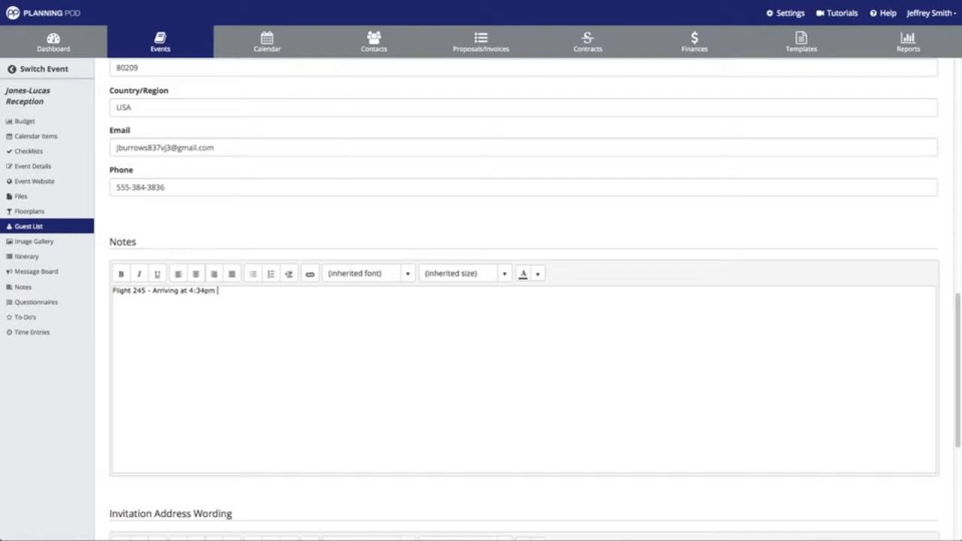
text( - 2/13/15)
scroll(237, 293, down, 1)
scroll(253, 264, down, 5)
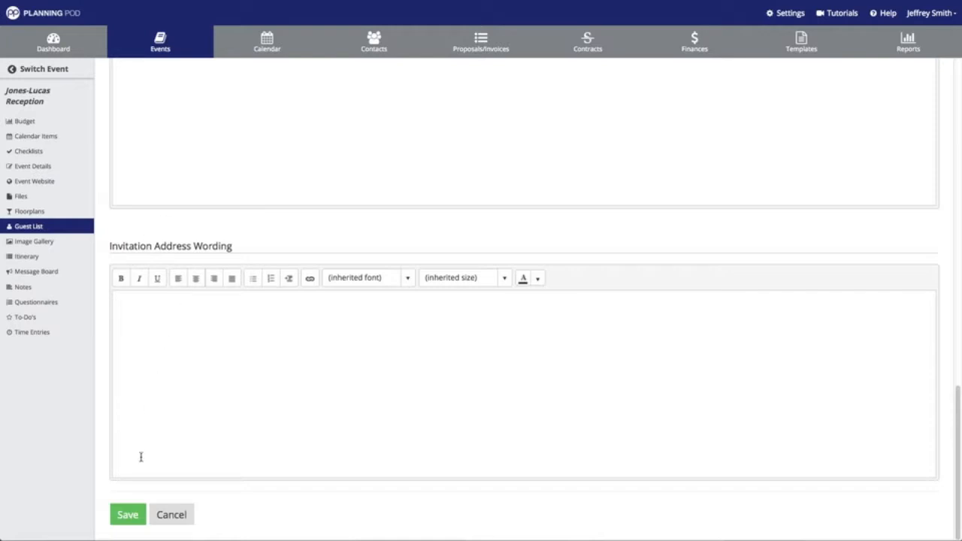
click(129, 517)
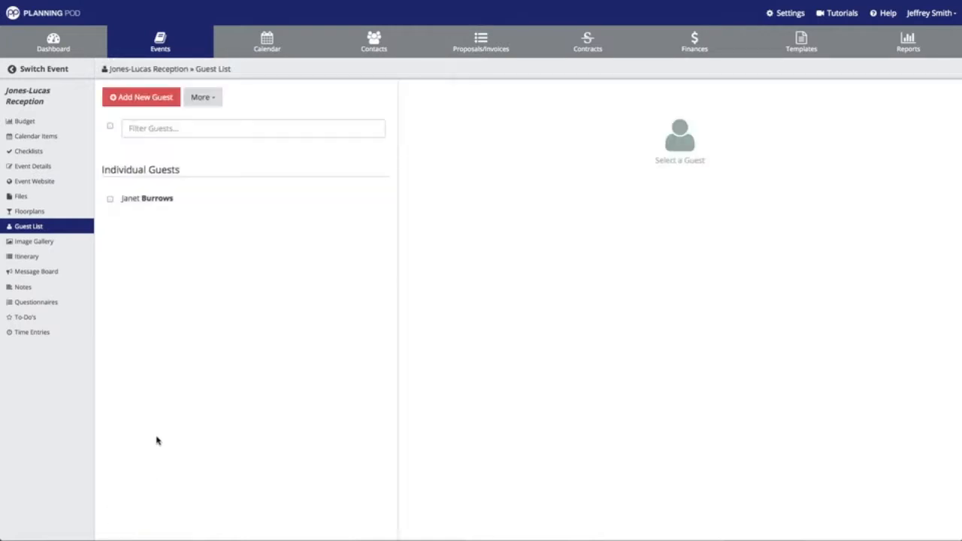
View the new guest's details, then show the guest list's More options
click(171, 206)
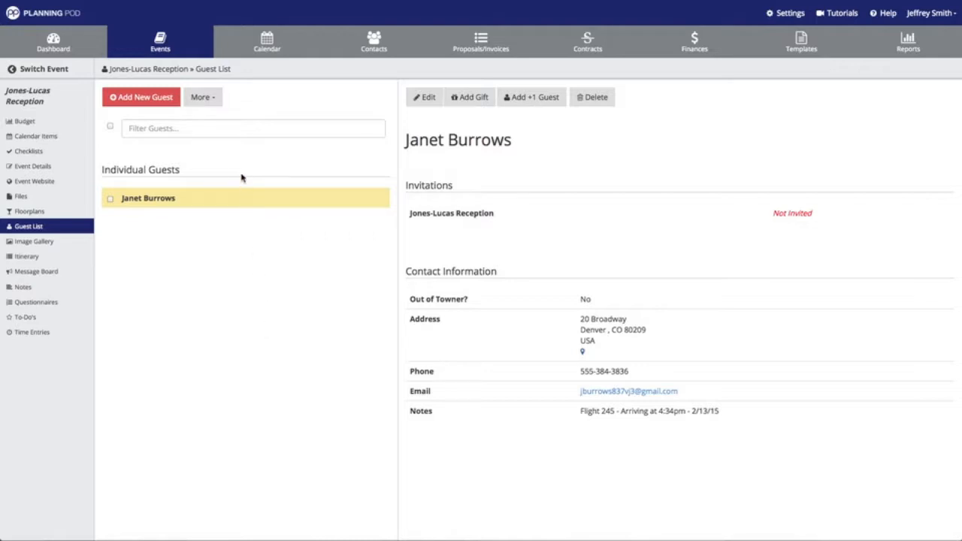
click(219, 107)
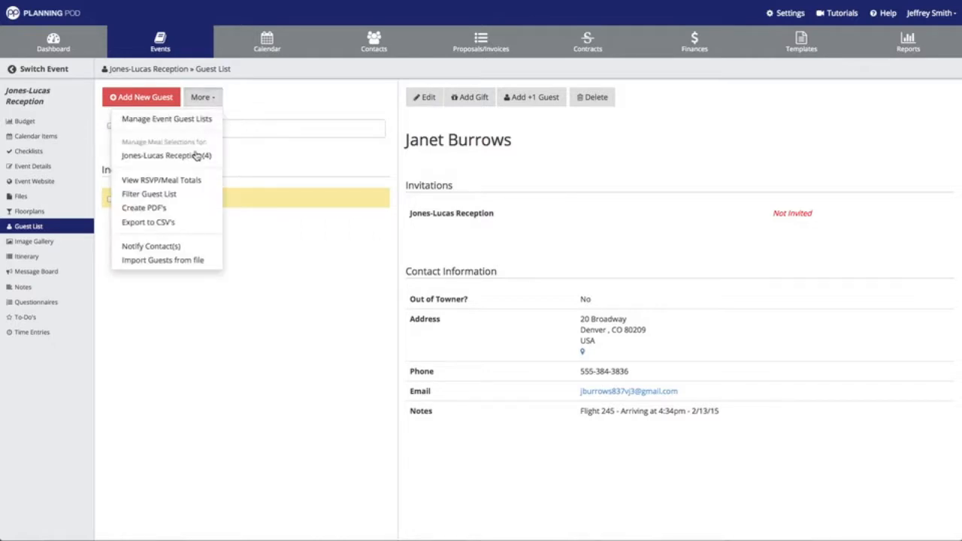
Upload GuestListContacts.csv through Import Guests from file
click(184, 262)
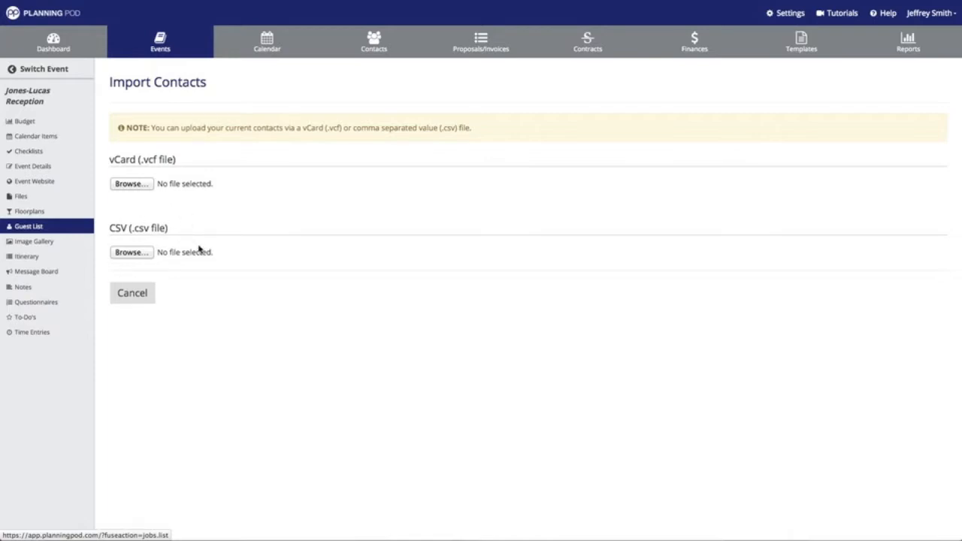
click(149, 255)
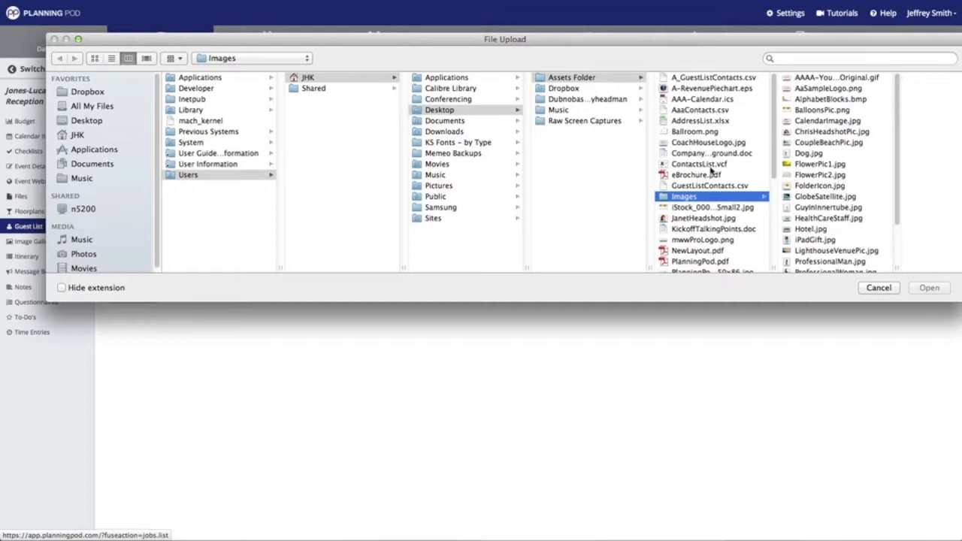
click(707, 185)
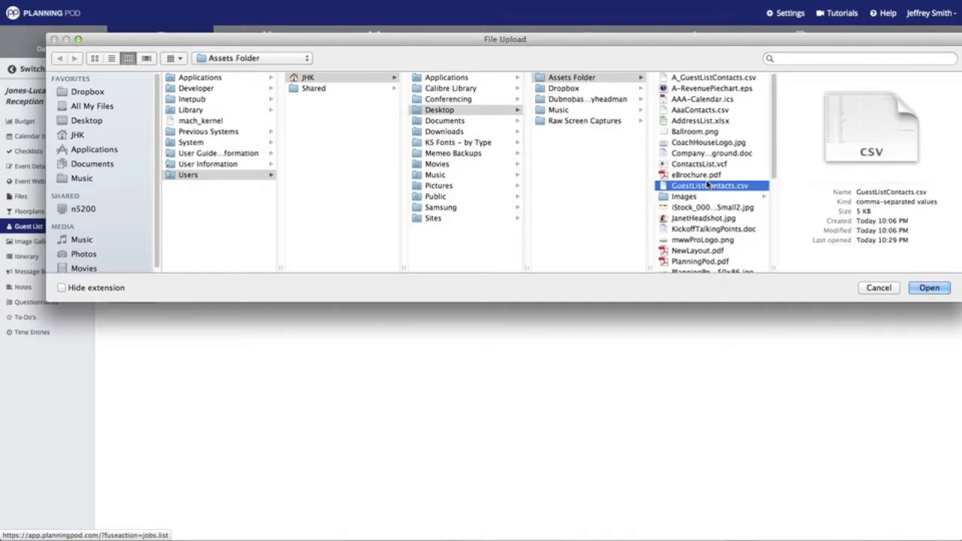
click(929, 287)
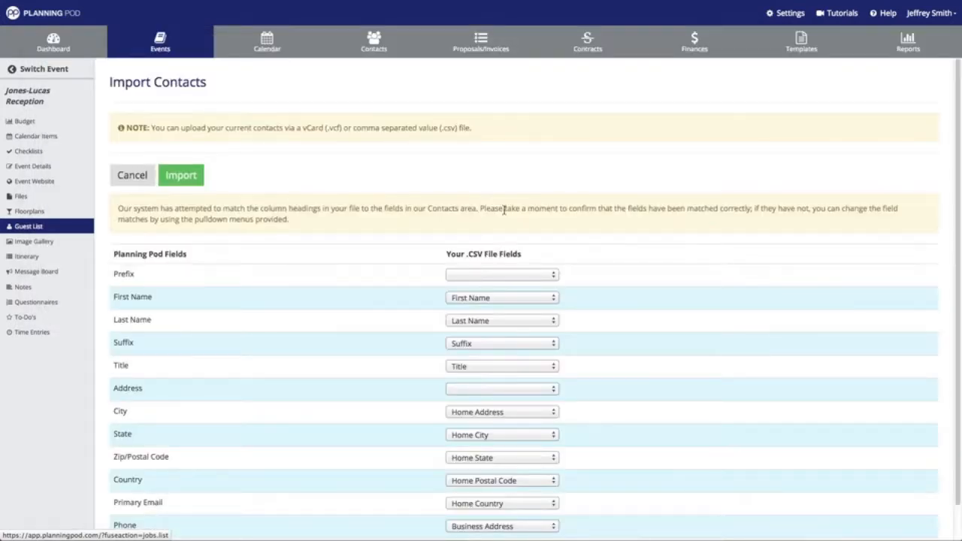
Review the column choices, keeping First Name matched to First Name
scroll(406, 193, down, 1)
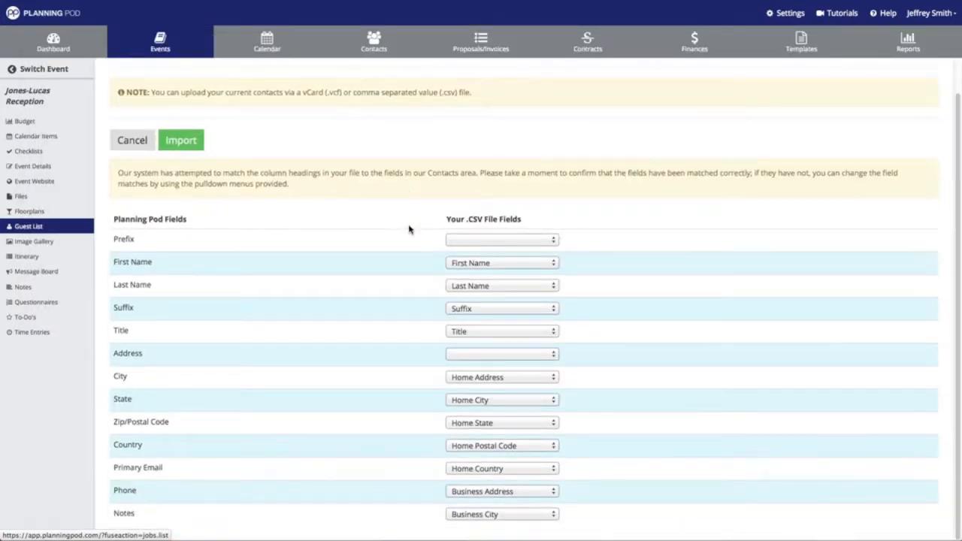
click(483, 267)
scroll(481, 447, down, 10)
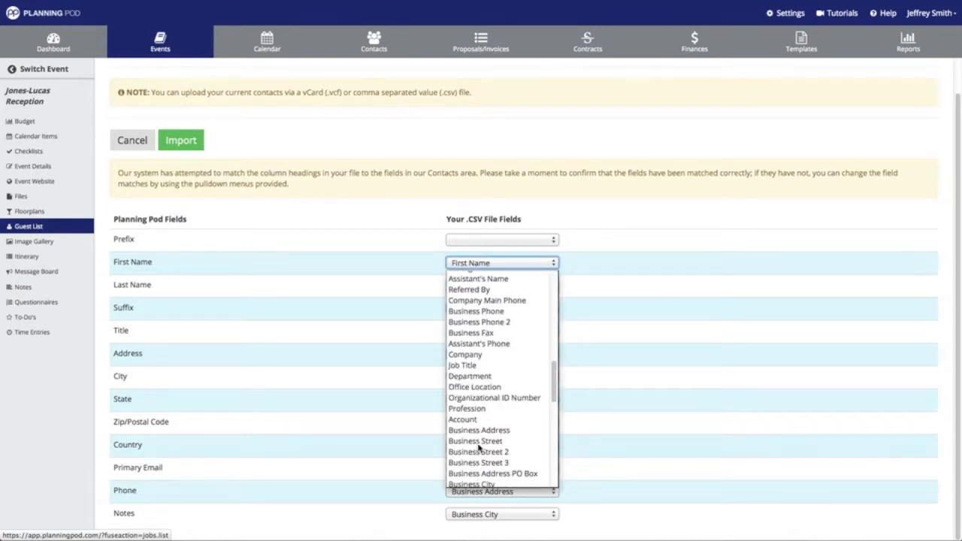
scroll(479, 447, up, 10)
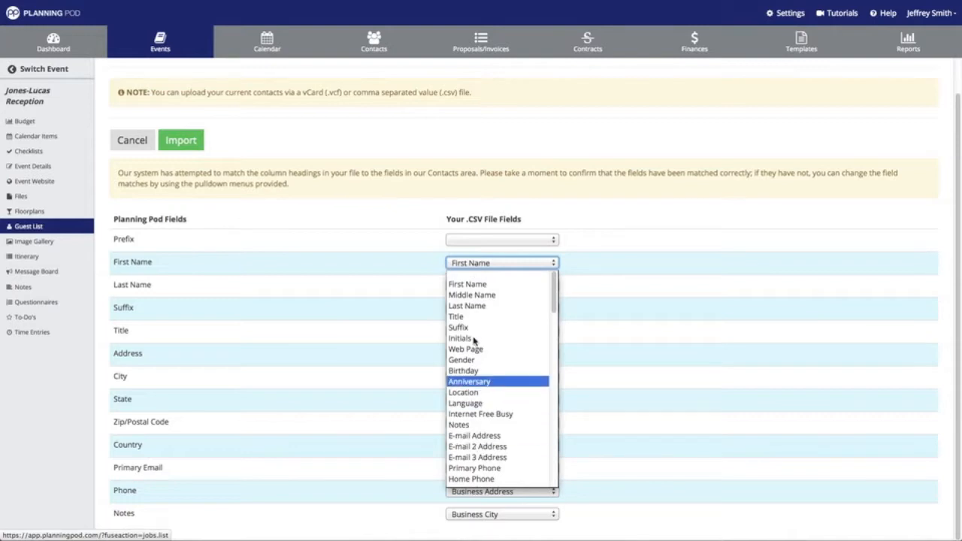
click(476, 285)
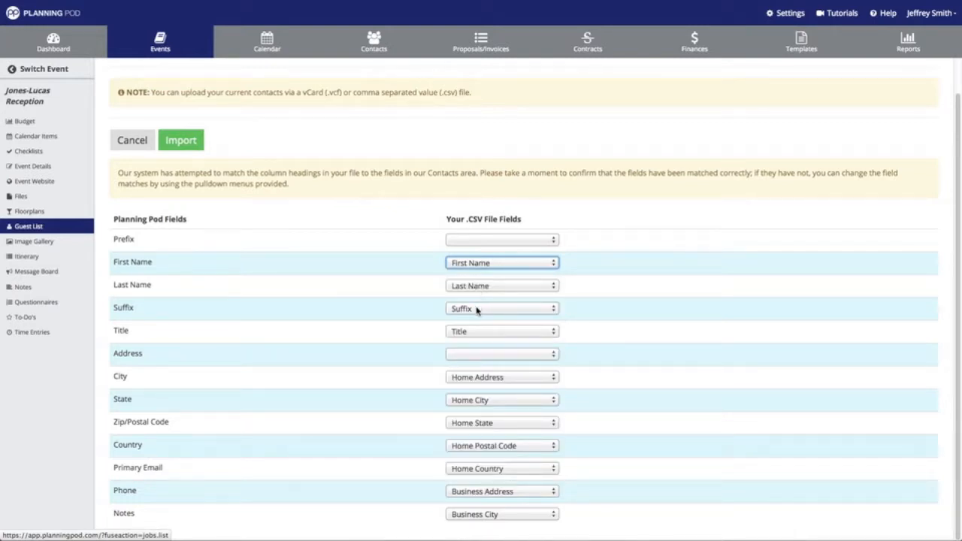
click(473, 377)
click(620, 383)
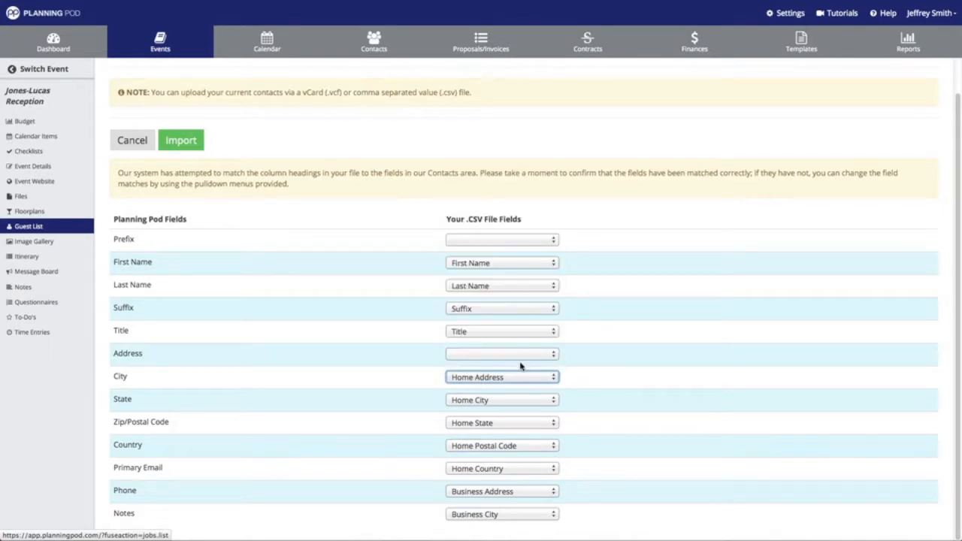
Match Address and City to the file's Home Address and Home City columns
click(521, 356)
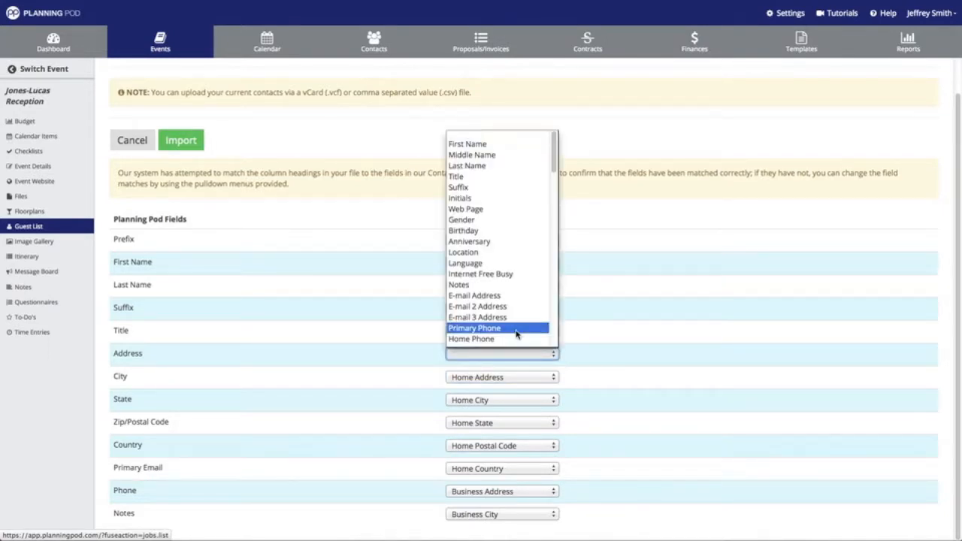
scroll(516, 335, down, 3)
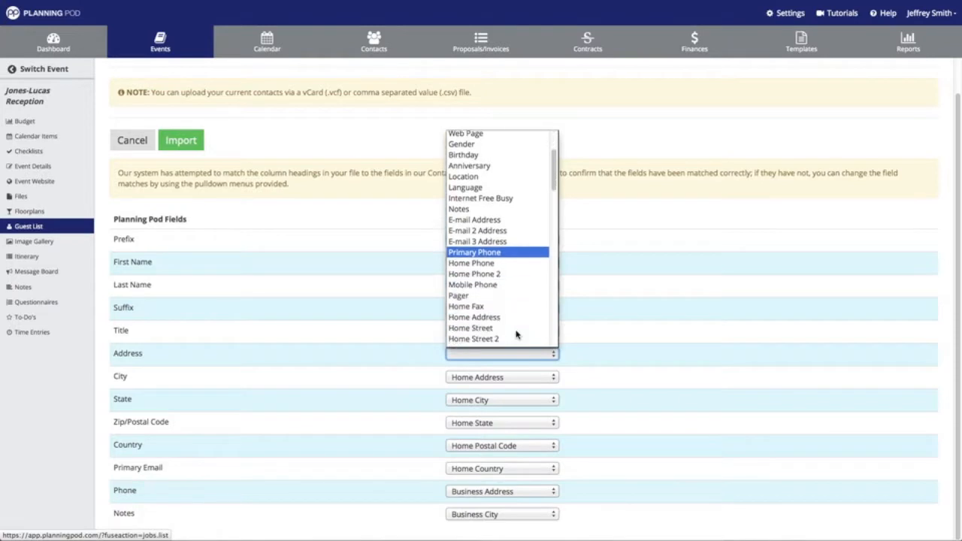
click(507, 303)
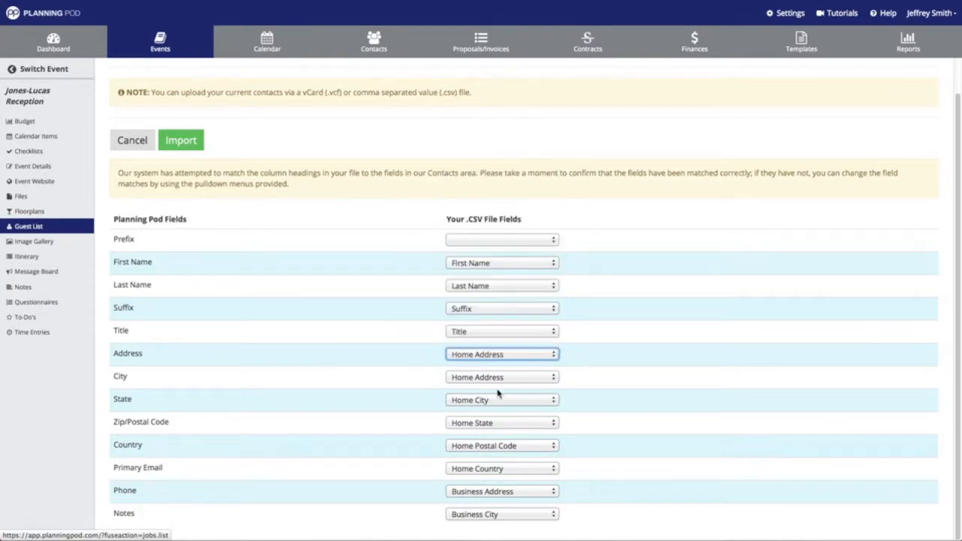
click(497, 377)
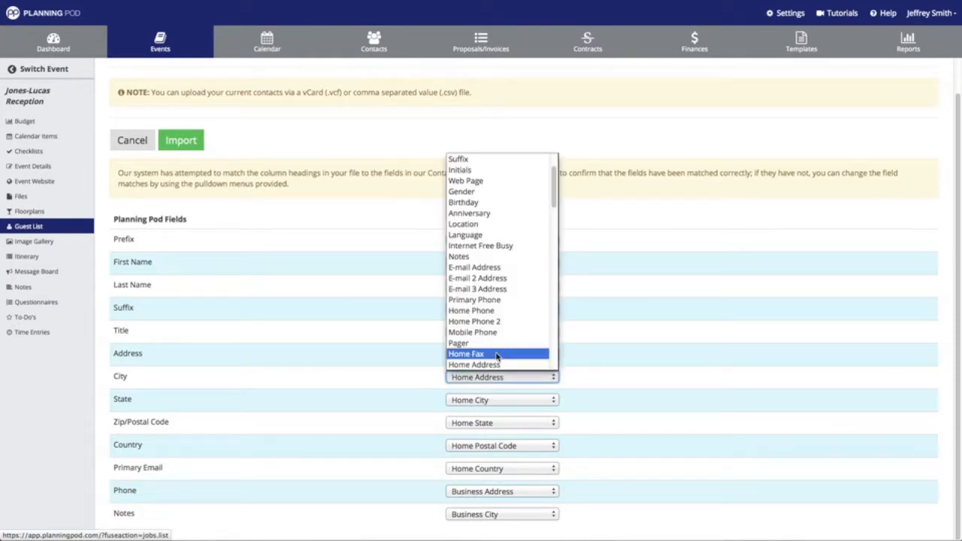
scroll(499, 354, down, 3)
scroll(495, 344, down, 2)
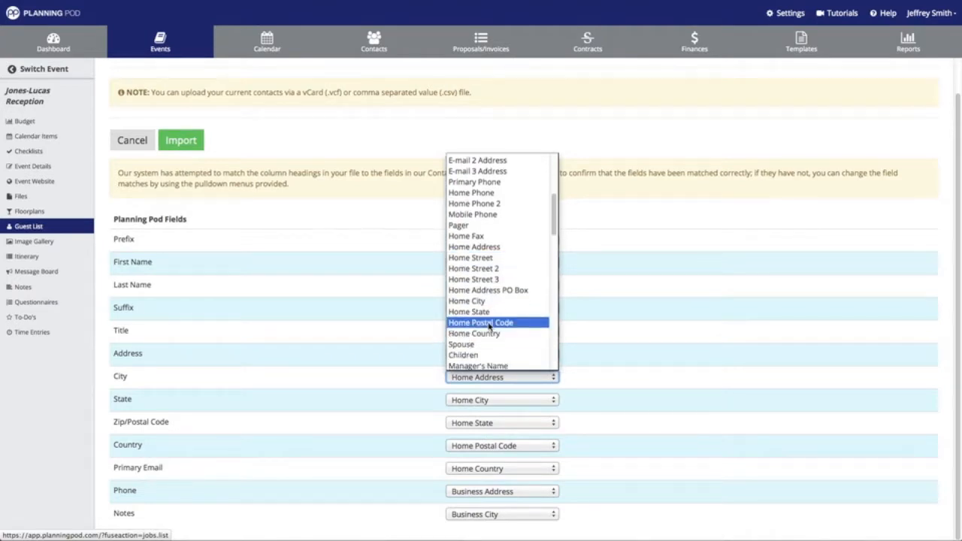
click(487, 307)
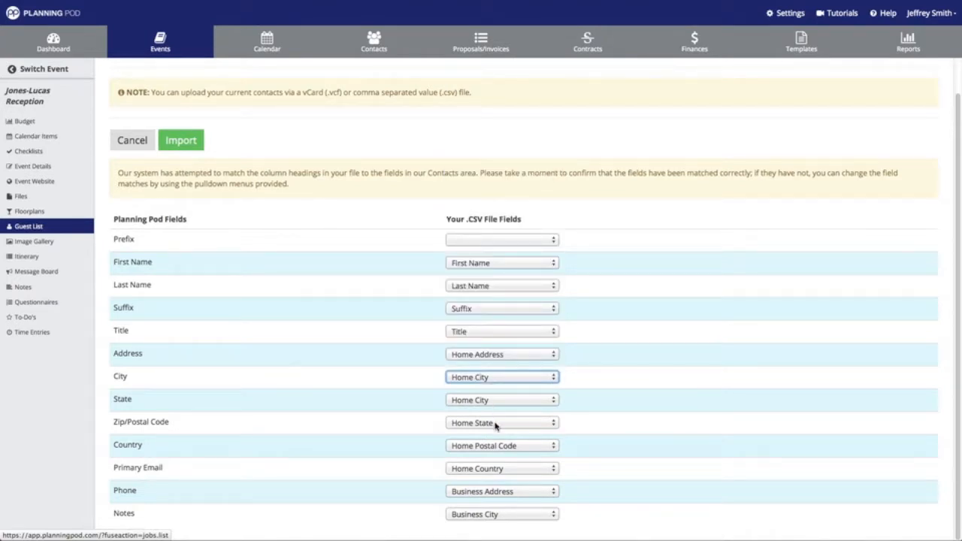
Match State, Zip/Postal Code and Country to Home State, Home Postal Code and Home Country
click(496, 402)
scroll(494, 375, down, 1)
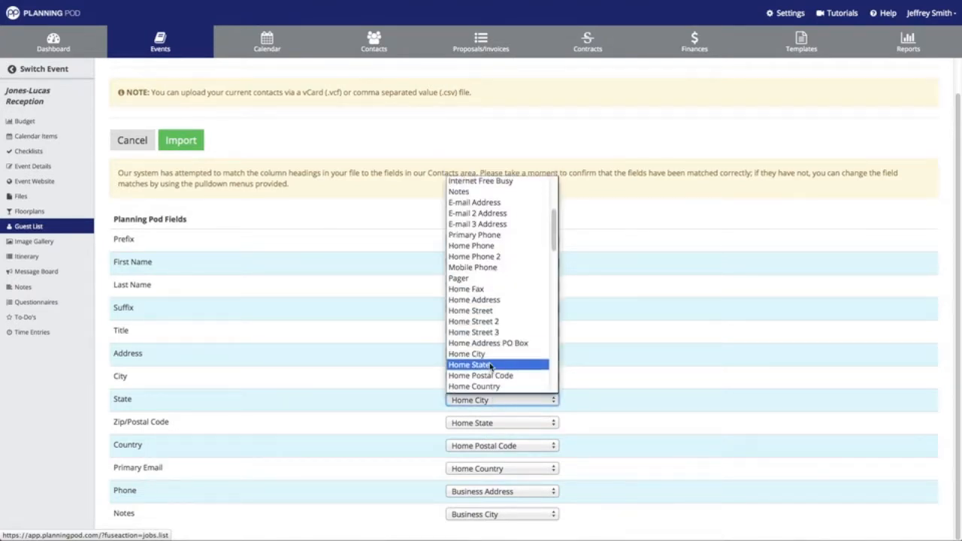
click(494, 363)
click(498, 423)
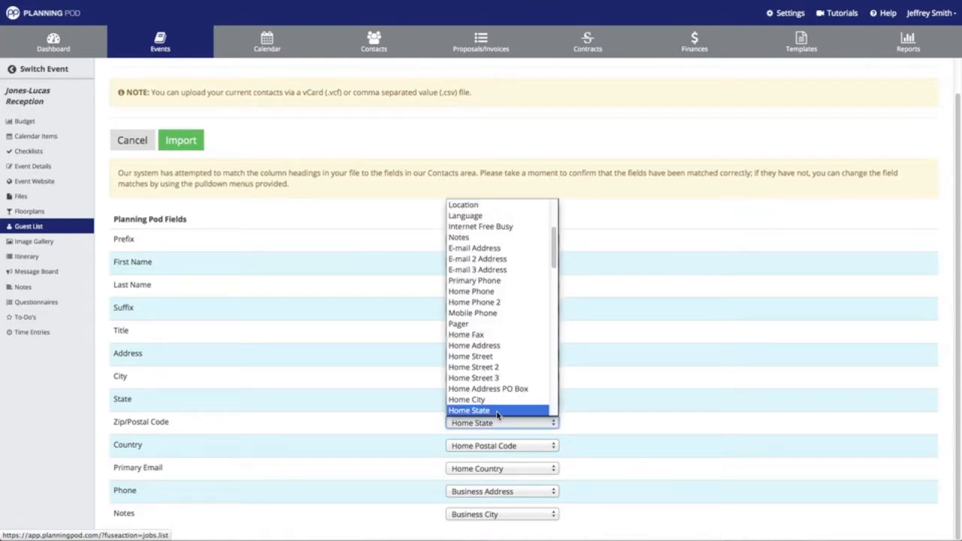
scroll(496, 391, down, 1)
click(495, 394)
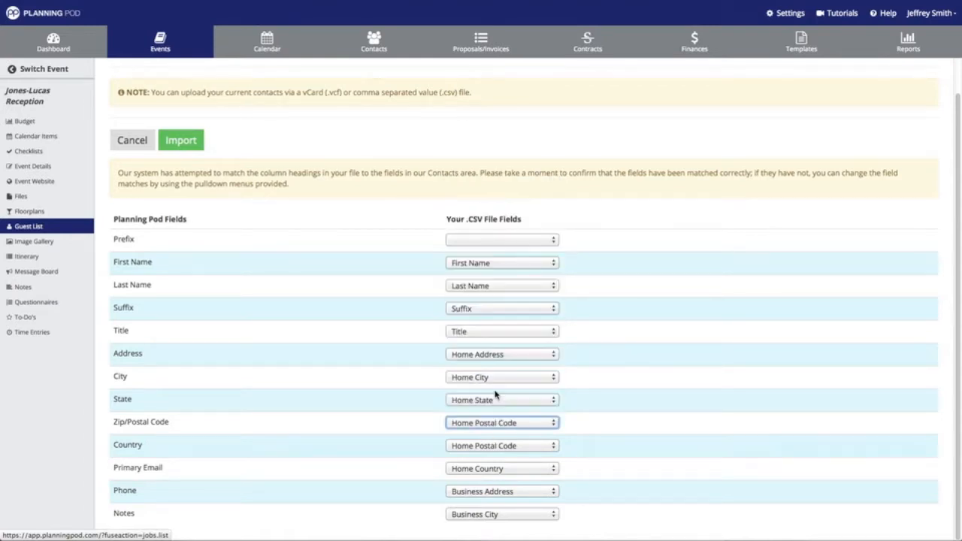
click(487, 445)
scroll(489, 390, down, 2)
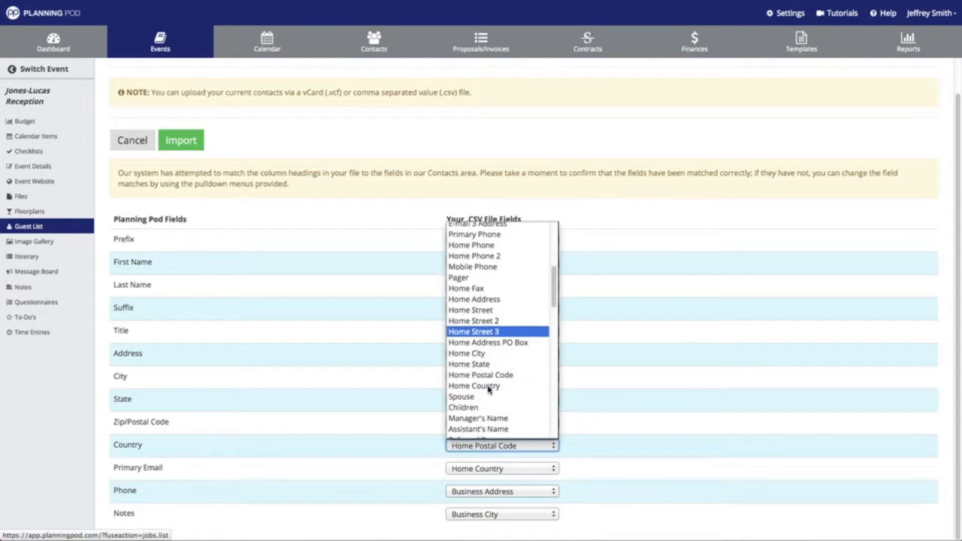
click(488, 389)
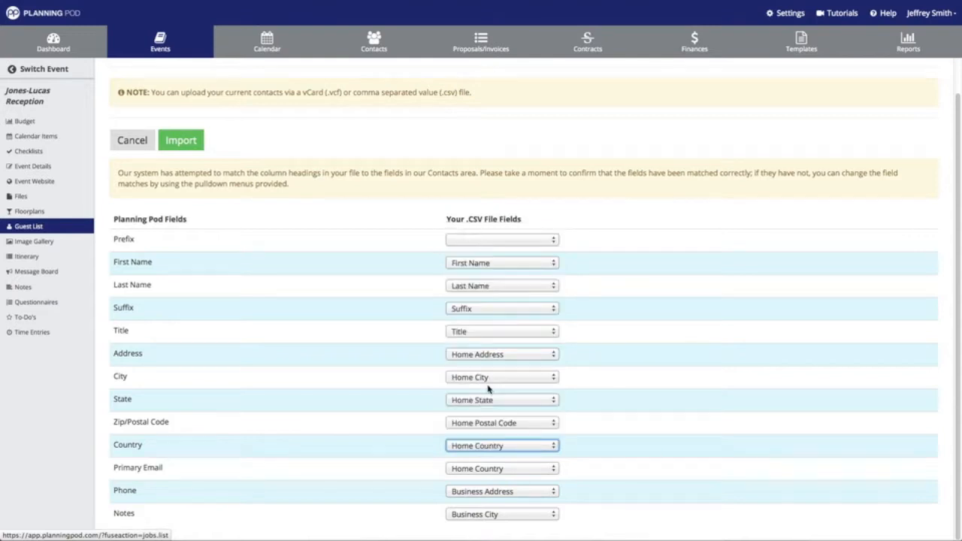
Match Primary Email to E-mail Address and Phone to Business Phone
click(488, 468)
scroll(487, 430, down, 1)
scroll(487, 430, down, 1)
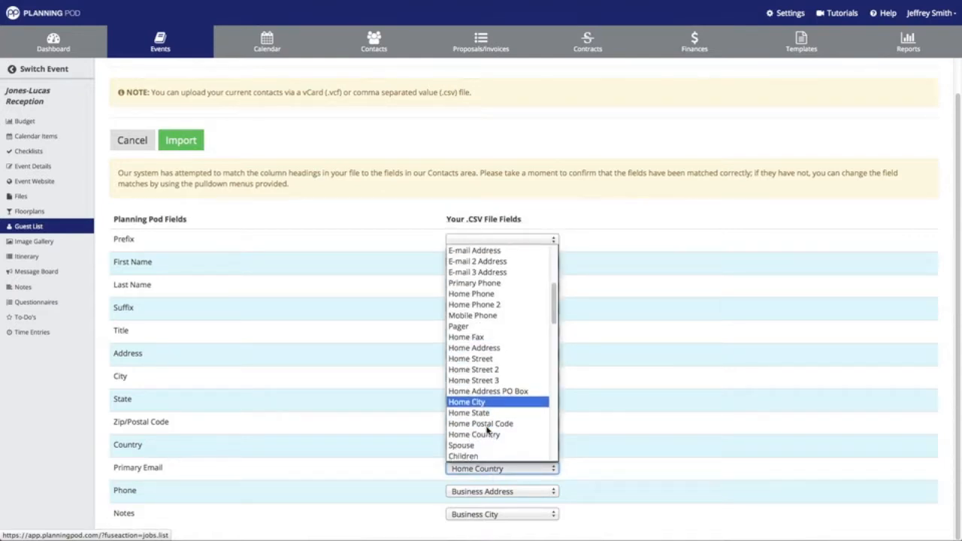
click(481, 251)
click(499, 491)
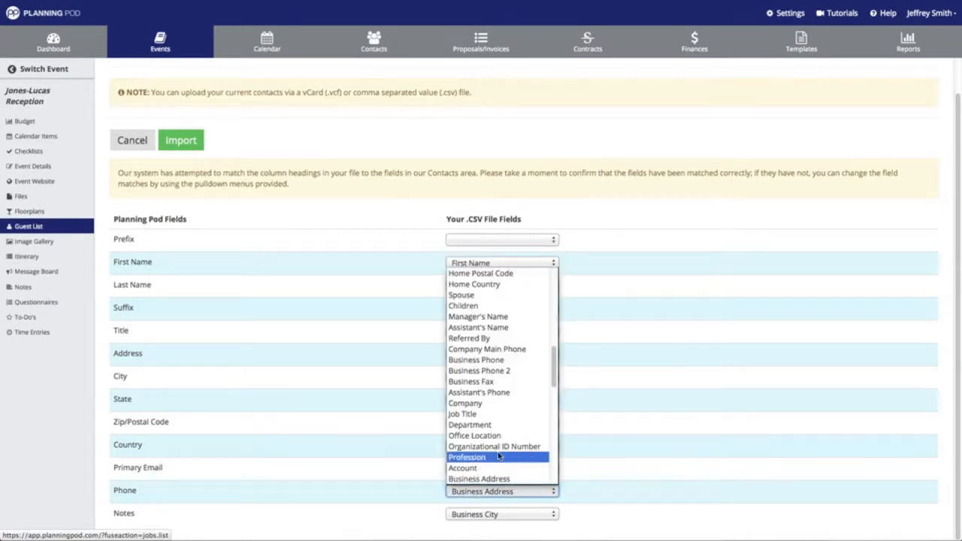
scroll(496, 433, down, 1)
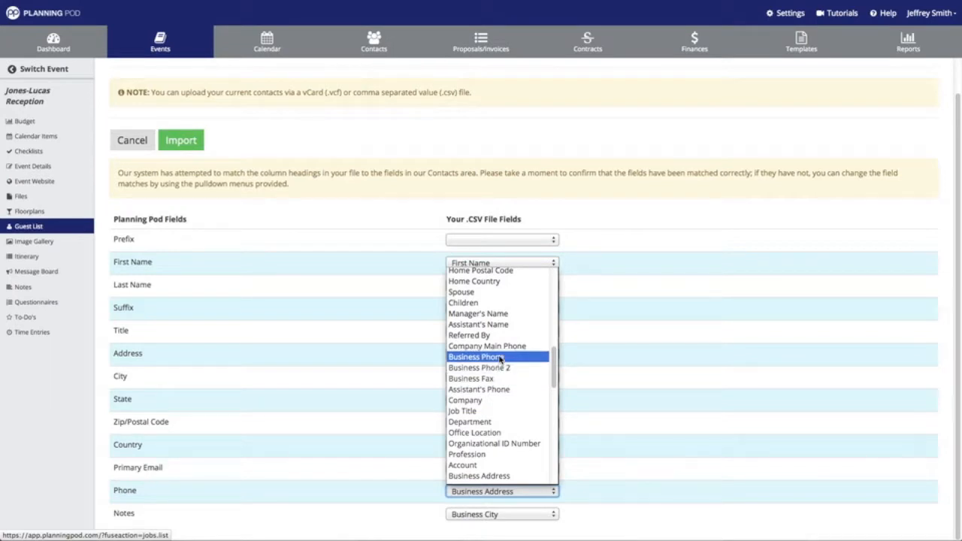
click(500, 357)
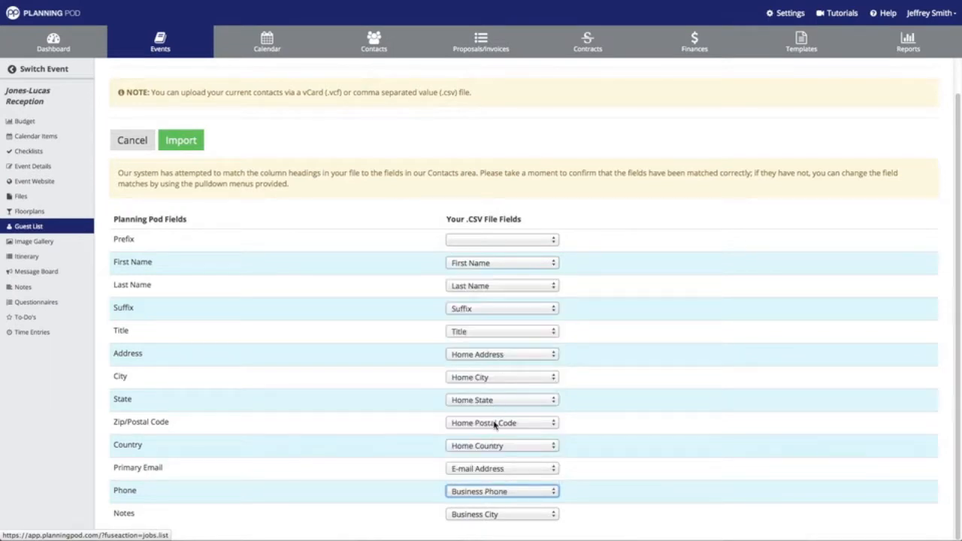
Pair the Notes field with the file's Notes column
click(492, 516)
scroll(496, 453, down, 5)
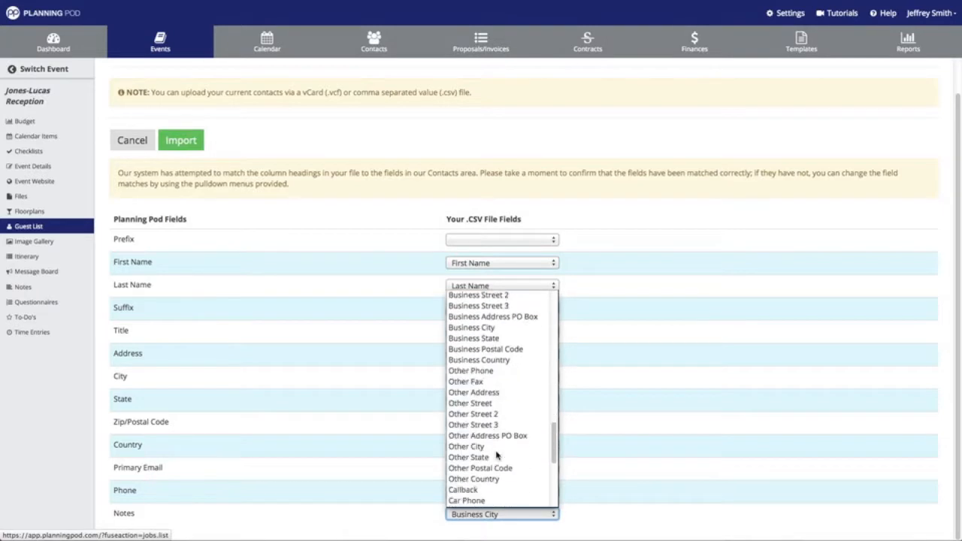
scroll(496, 455, down, 4)
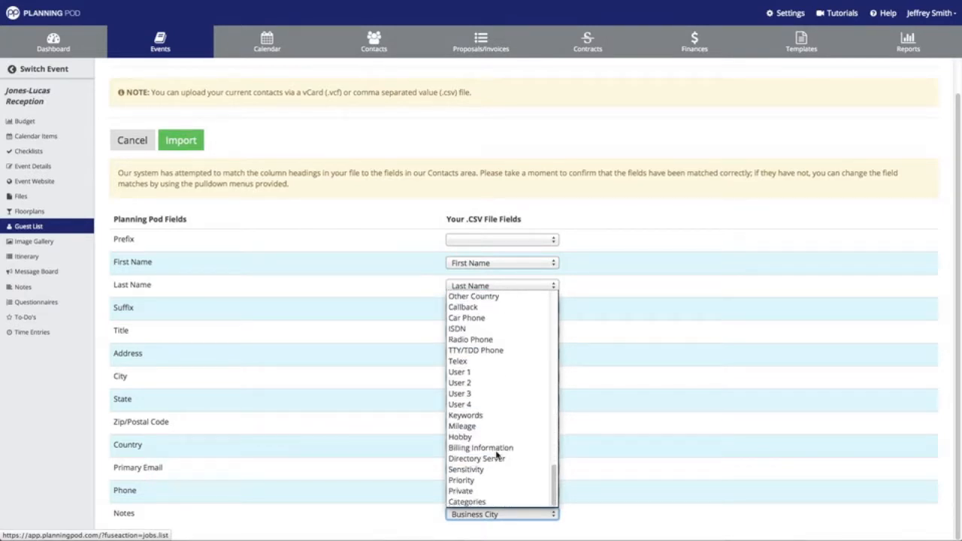
scroll(496, 454, up, 5)
scroll(495, 454, up, 10)
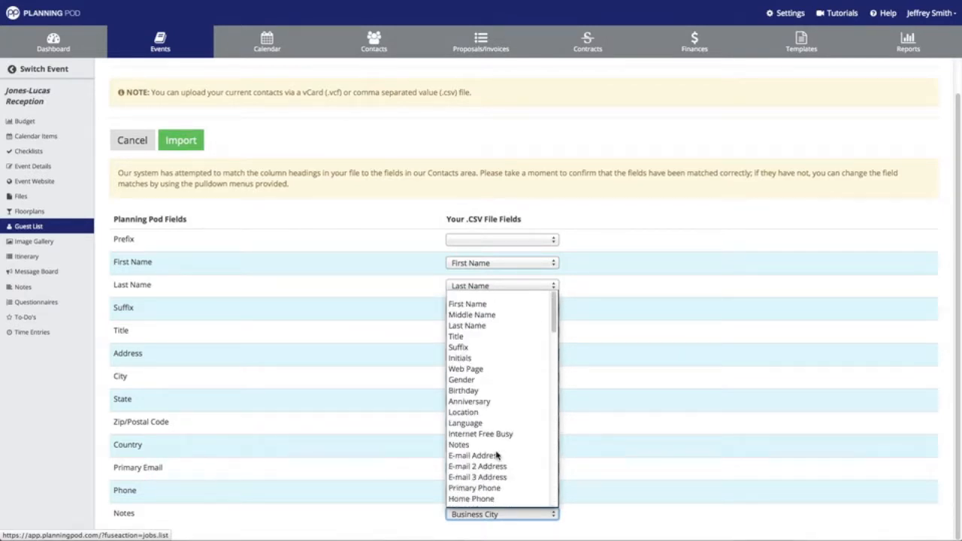
scroll(493, 427, down, 2)
click(481, 415)
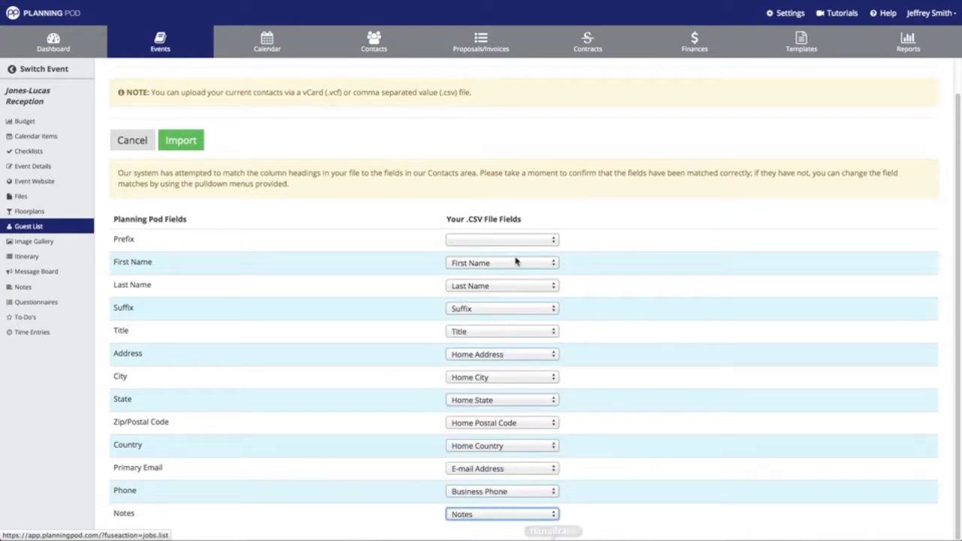
Run the import and view the second imported guest's details
click(182, 141)
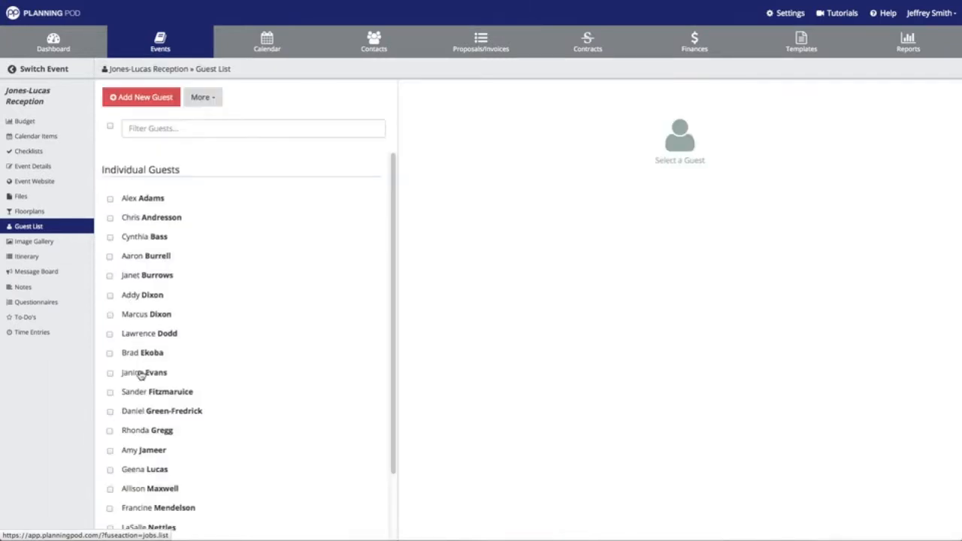
scroll(156, 479, down, 2)
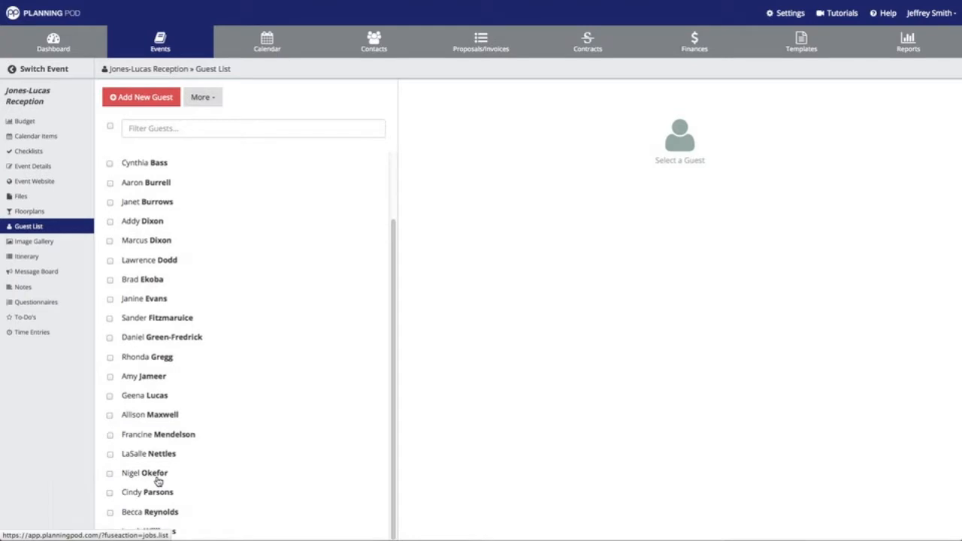
scroll(273, 413, up, 2)
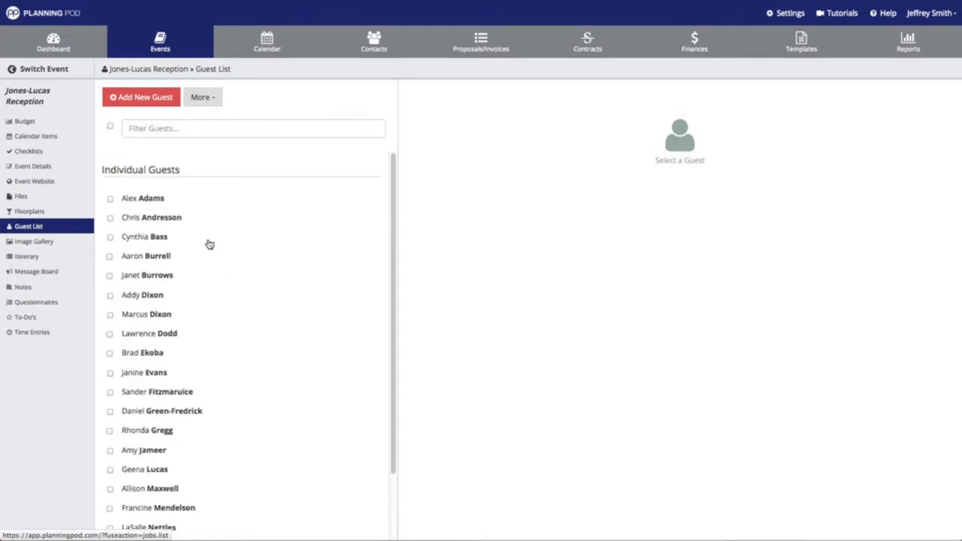
click(171, 217)
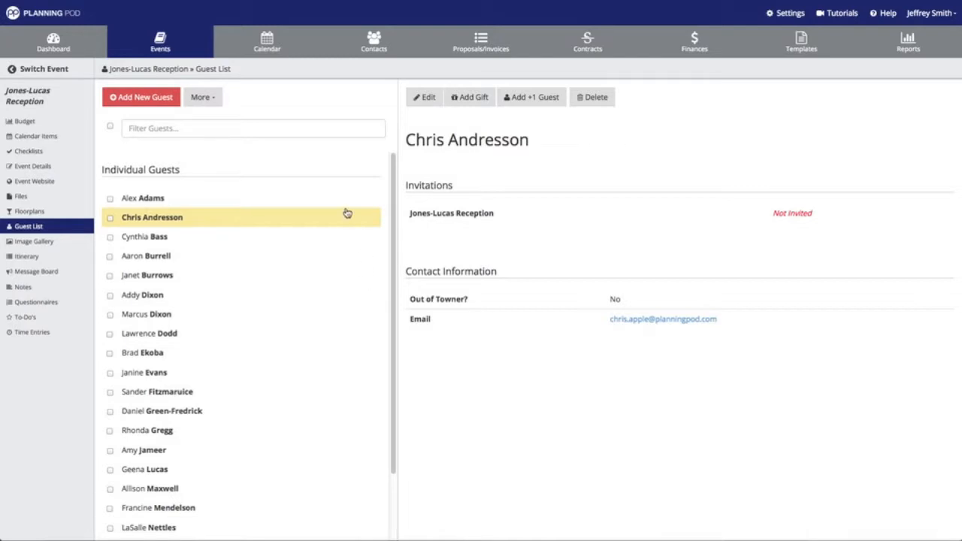
scroll(155, 199, down, 2)
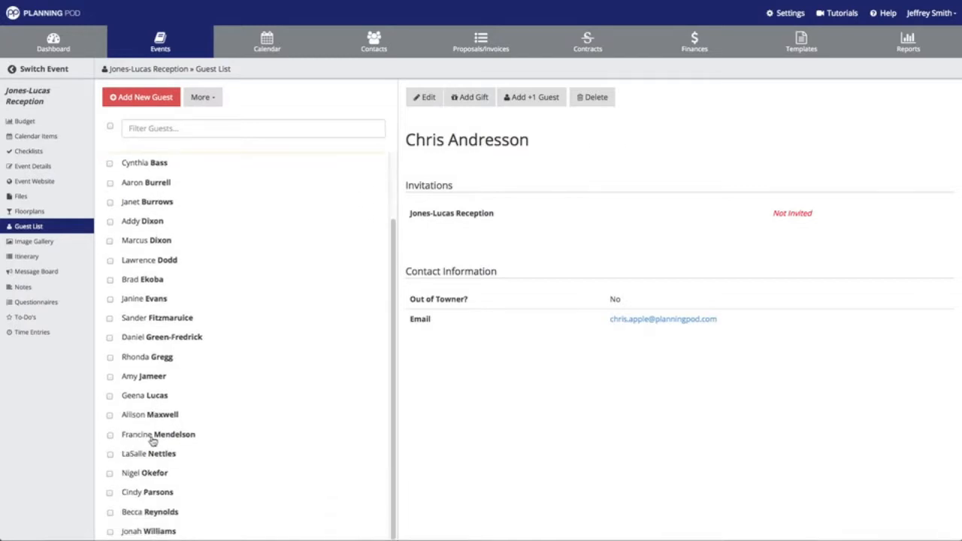
scroll(154, 180, up, 2)
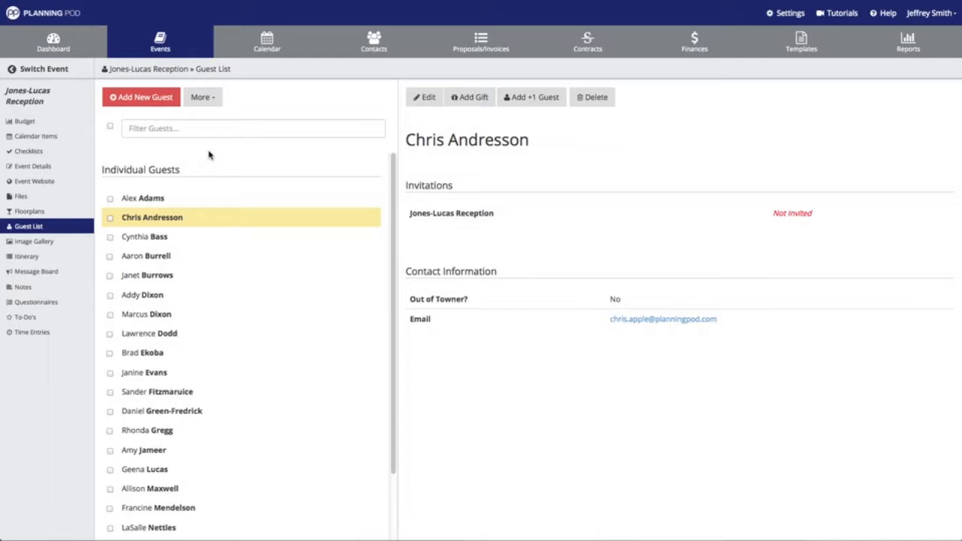
click(216, 106)
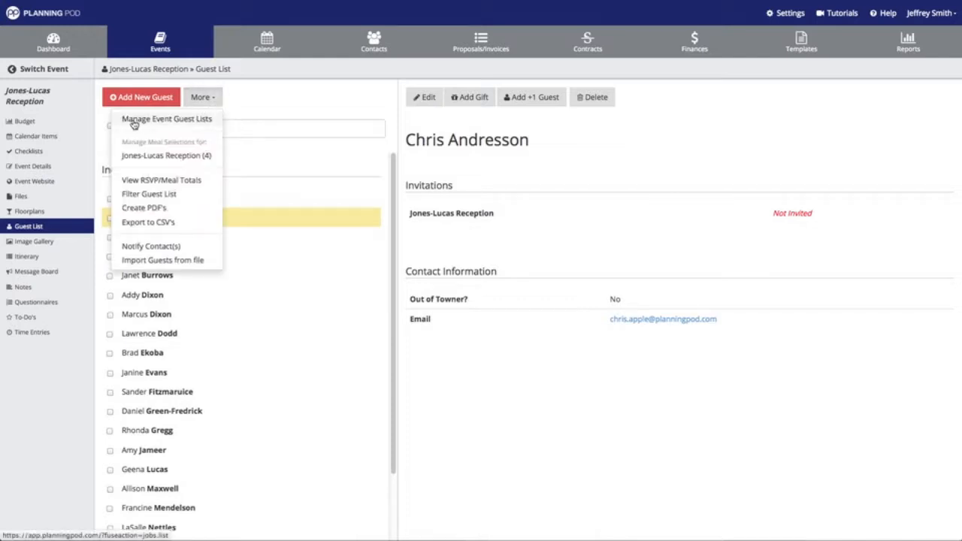
Rename the first list to '- Main Event' and add 'Pre-Event Happy Hour' and 'Post-Event Brunch' lists
click(174, 124)
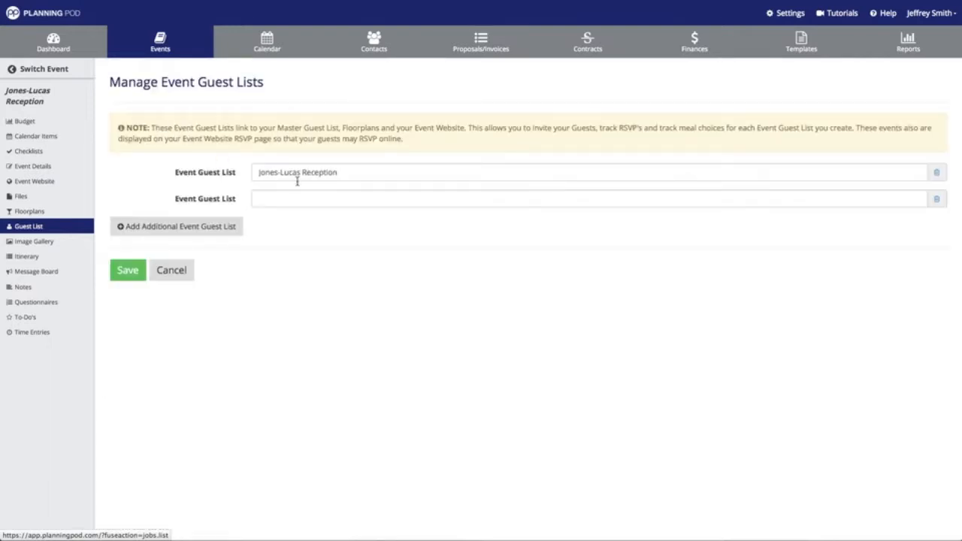
click(373, 172)
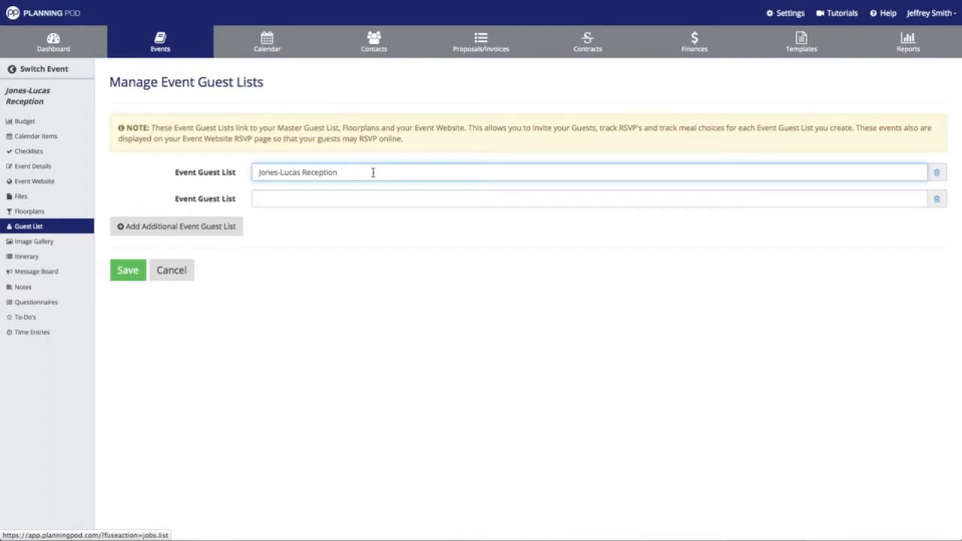
text(- Main Event)
click(361, 199)
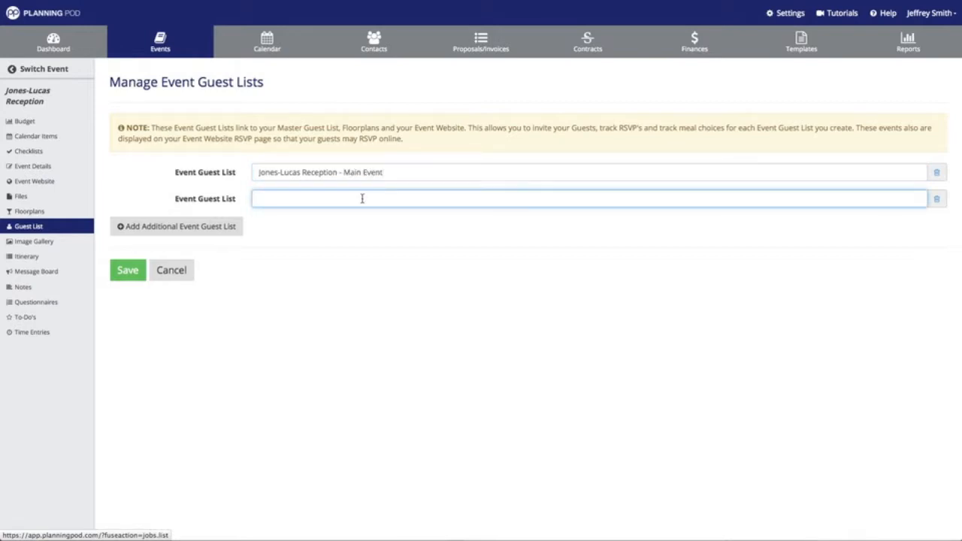
text(Pre-Event)
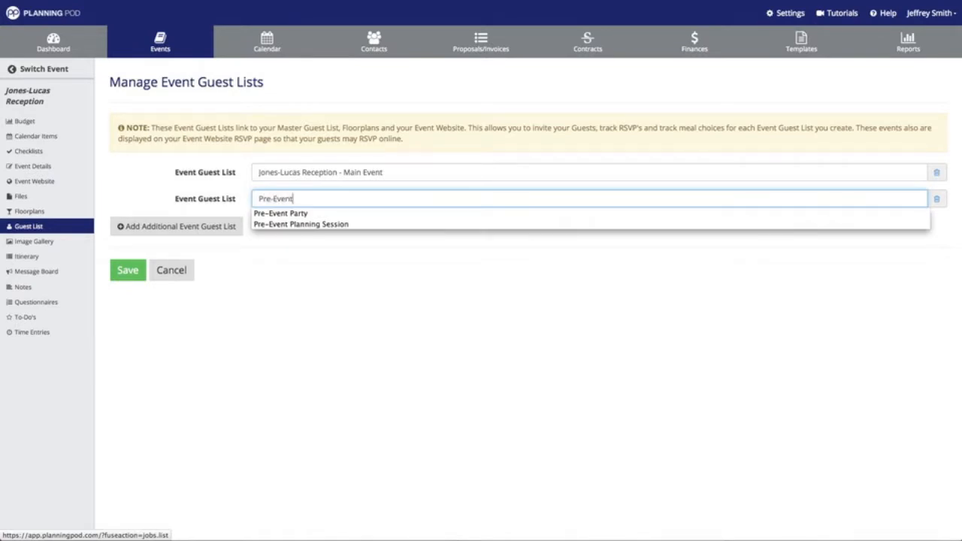
text( Happy Hour)
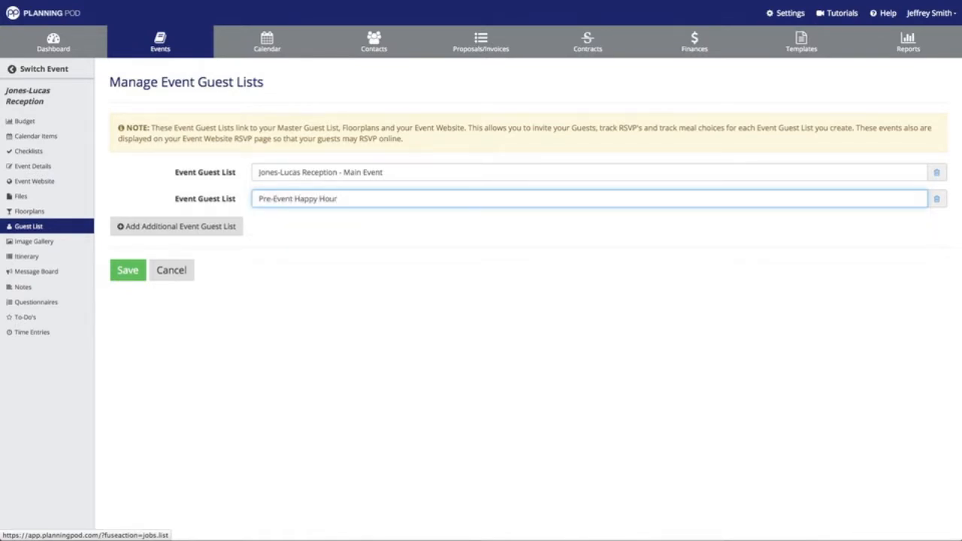
click(215, 225)
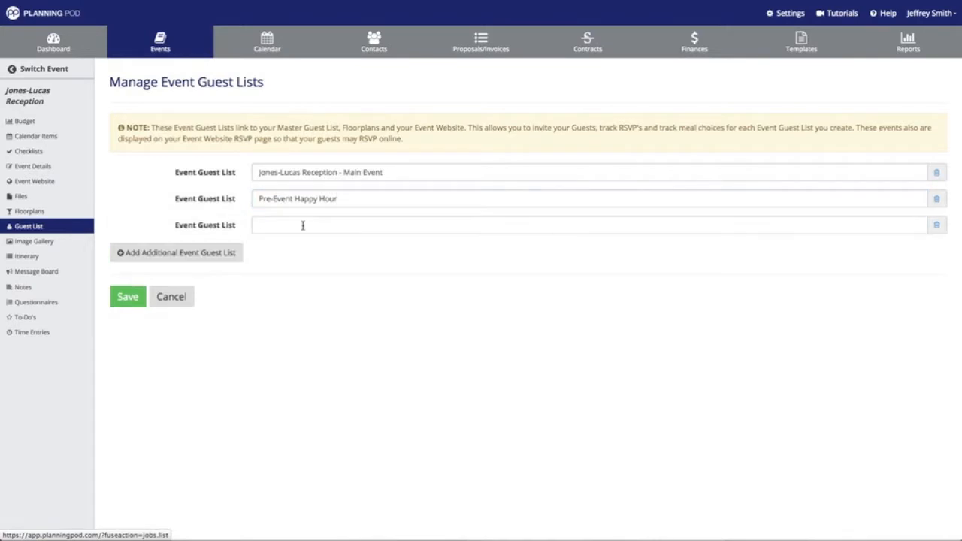
click(301, 225)
text(Post-E)
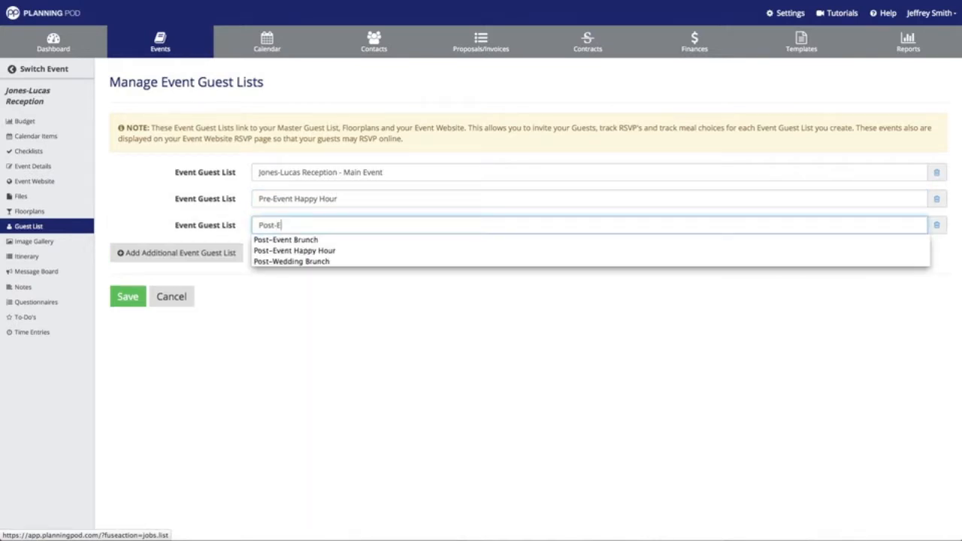
text(vent Brunch)
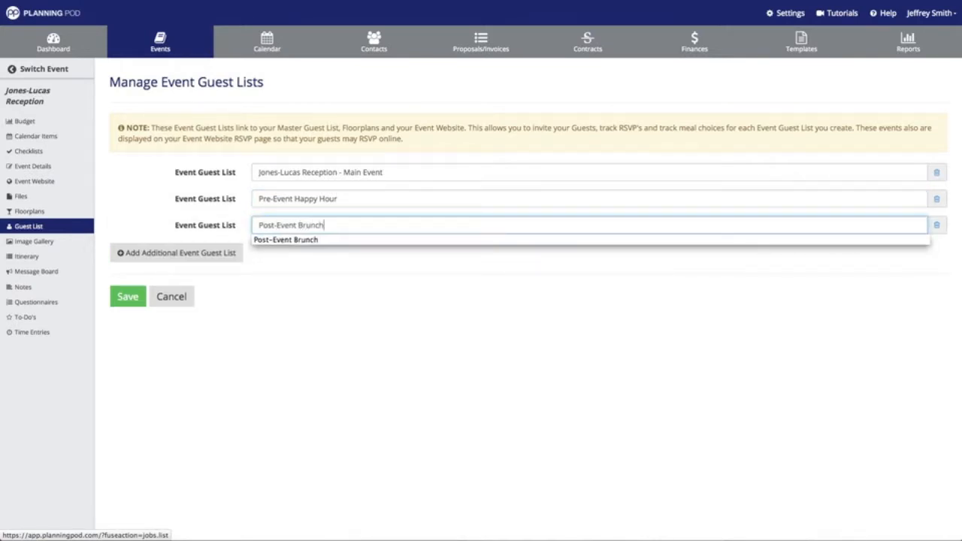
click(340, 322)
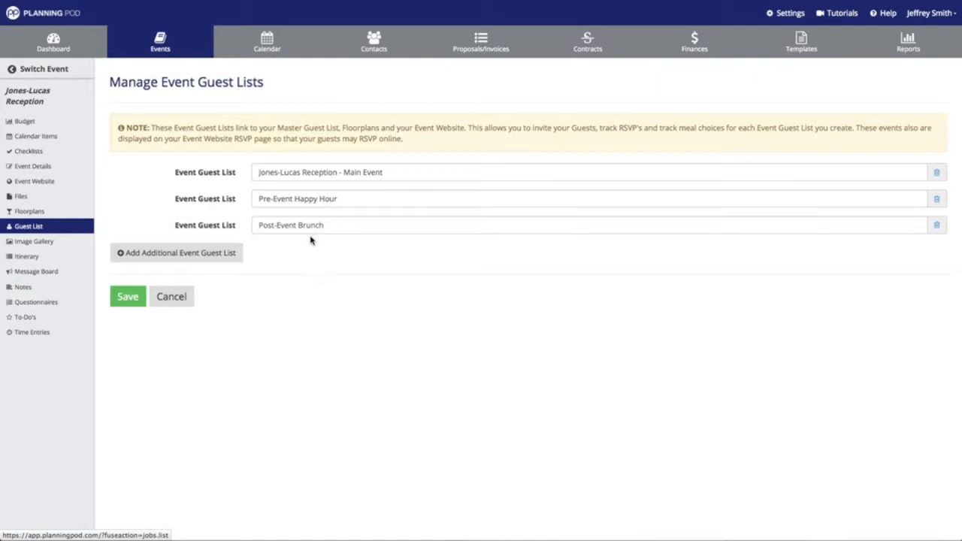
click(143, 296)
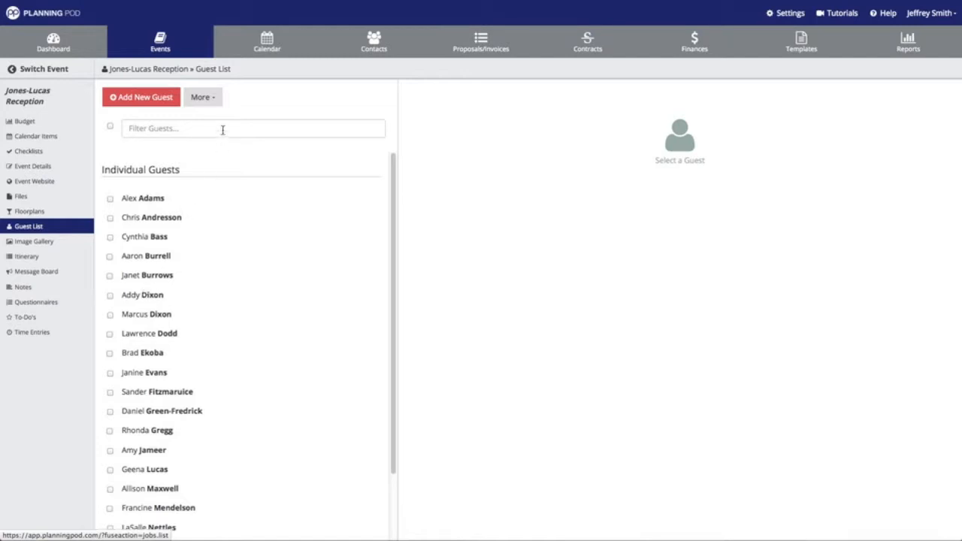
In Manage Meal Selections, enter Chicken and Steak as meal choices
click(211, 100)
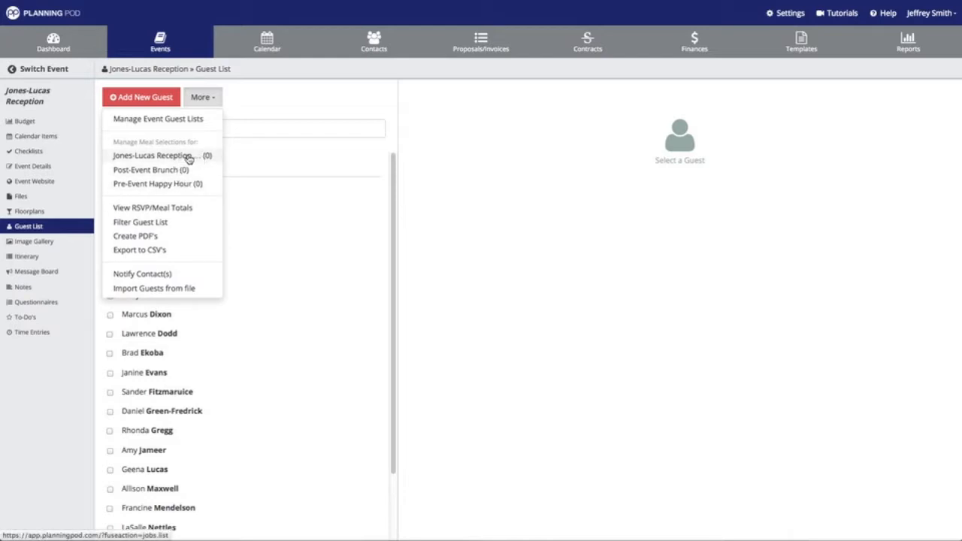
click(187, 156)
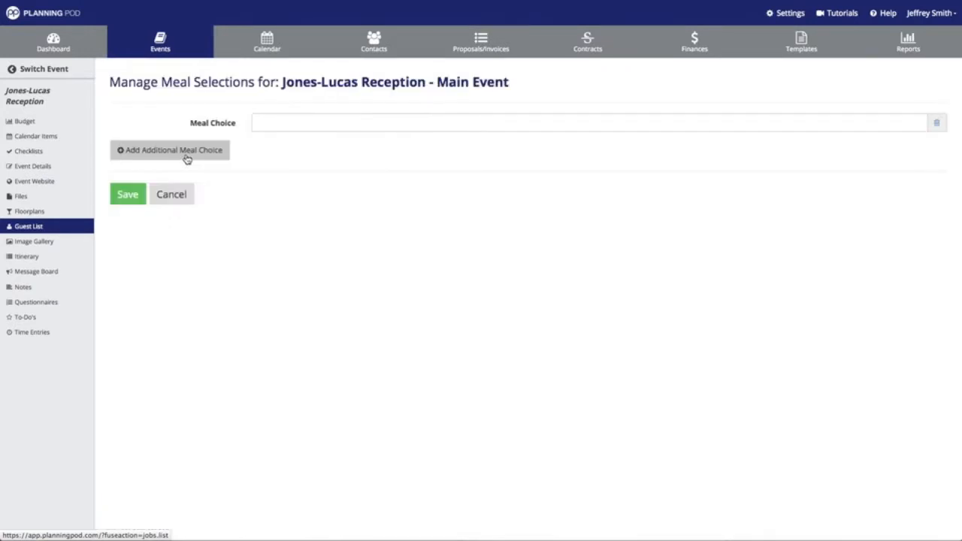
click(279, 126)
text(Chic)
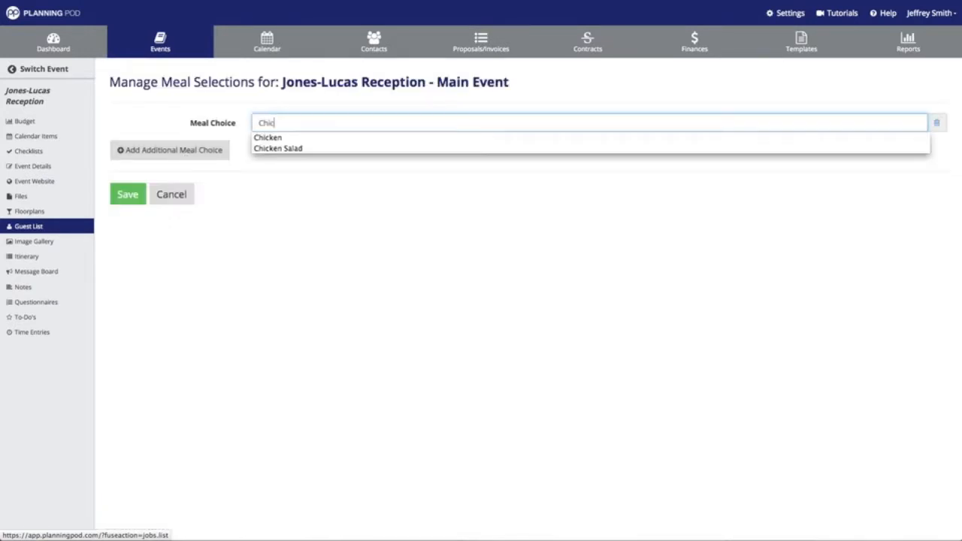
text(ken)
click(193, 153)
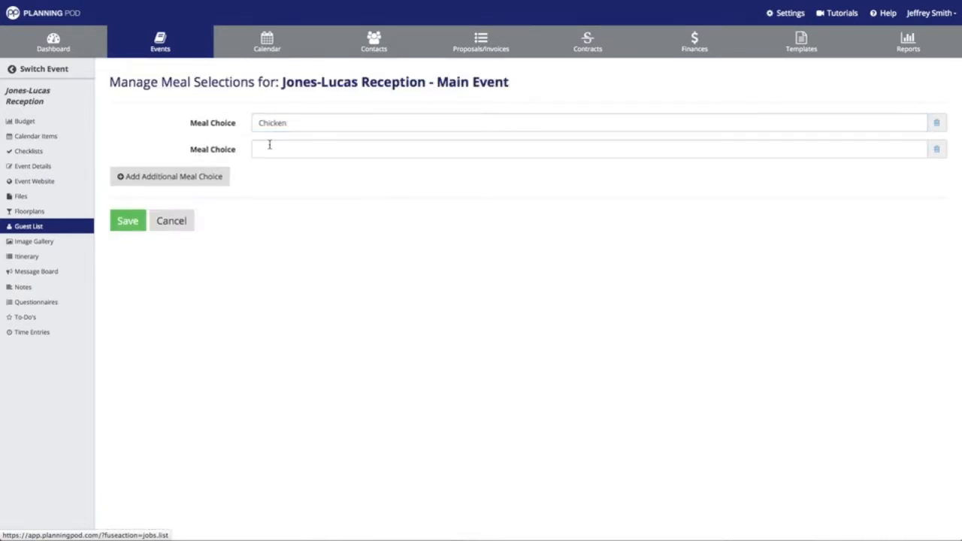
click(272, 148)
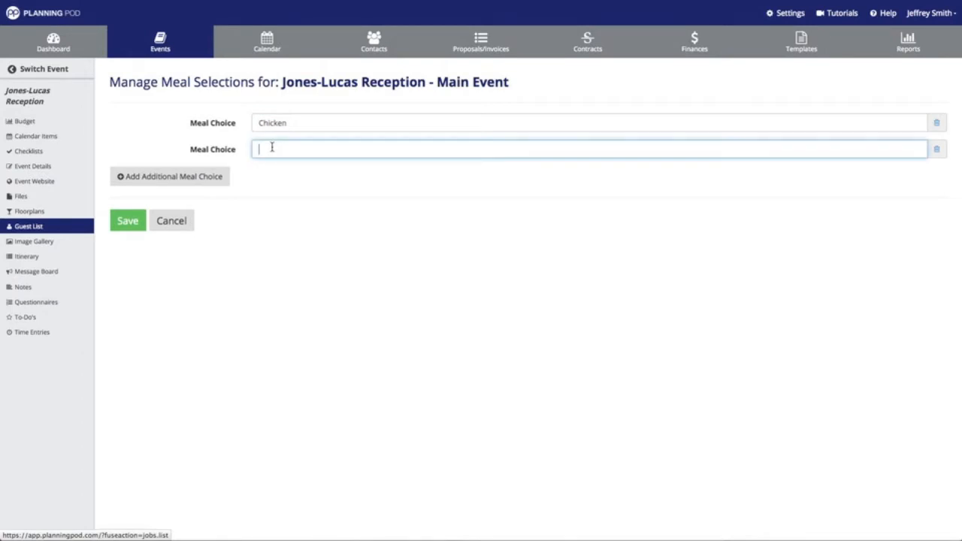
text(Steak)
click(169, 176)
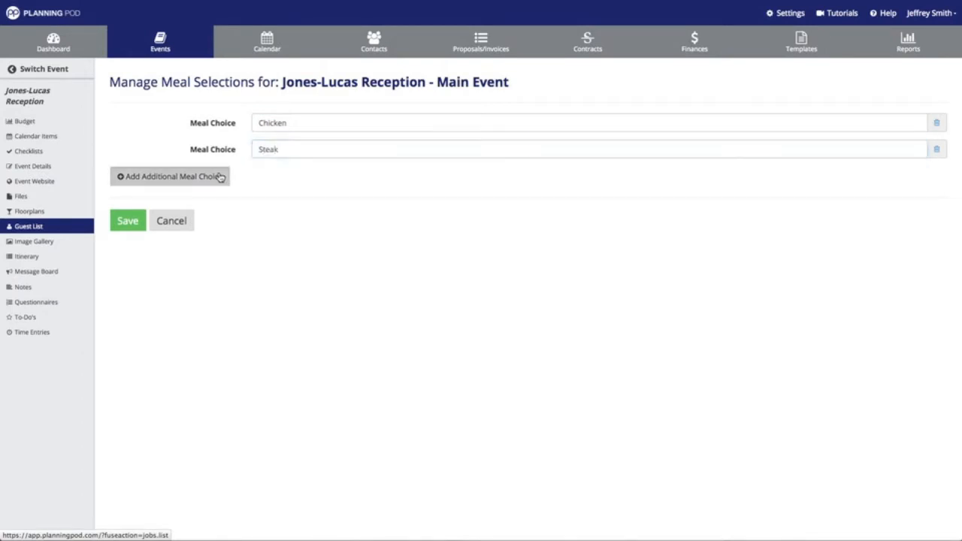
Add Salmon, Vegetarian and Child's Meal choices and save the meal selections
click(283, 176)
text(Salmon)
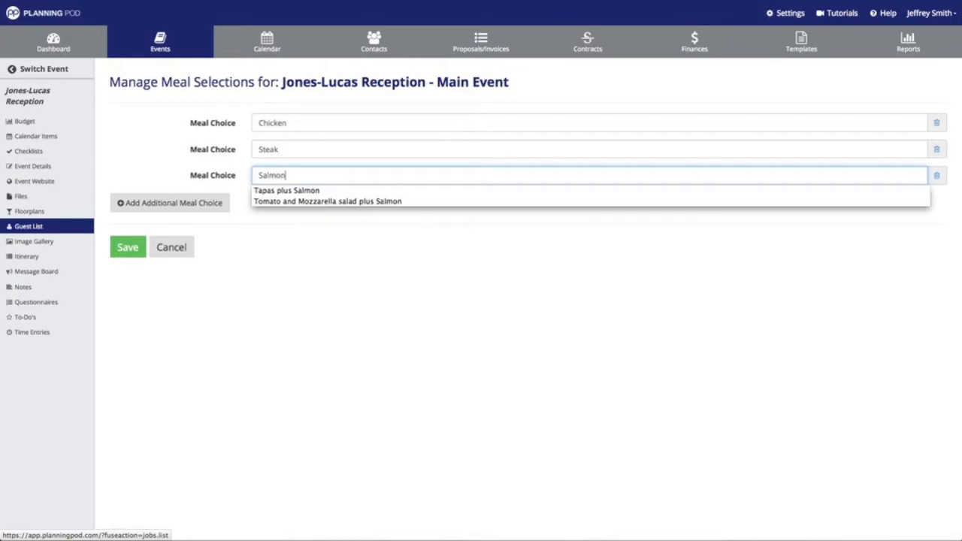
click(170, 203)
click(281, 204)
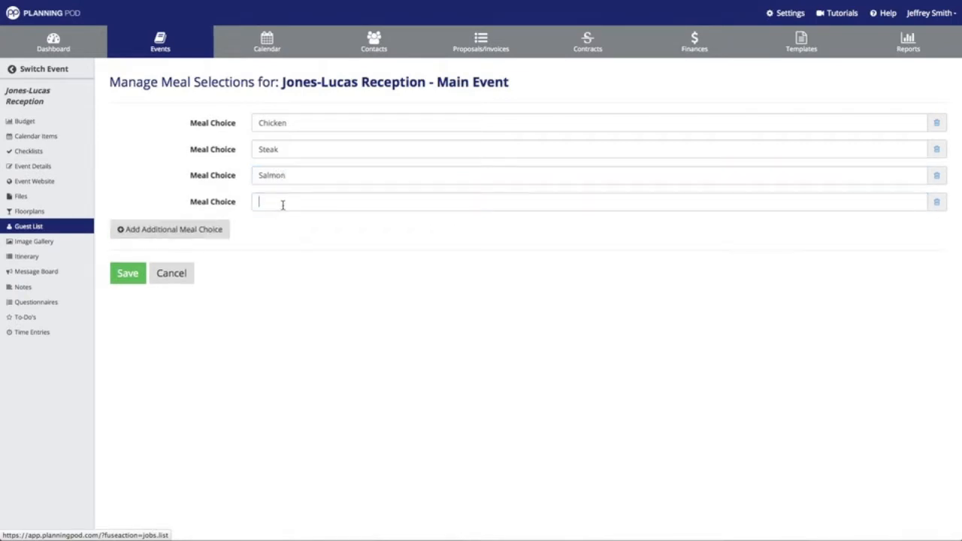
text(Veg)
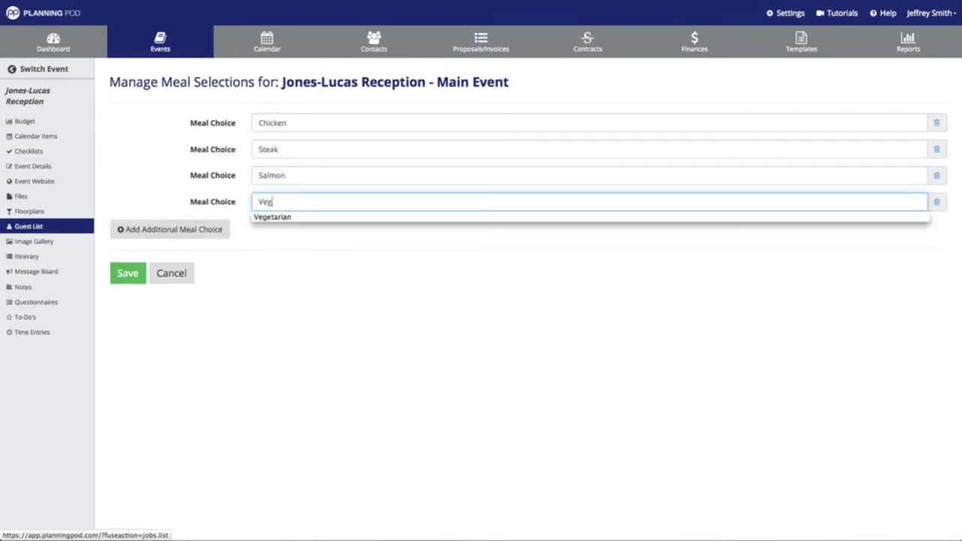
text(etarian)
click(201, 229)
click(276, 229)
text(Child's Meal)
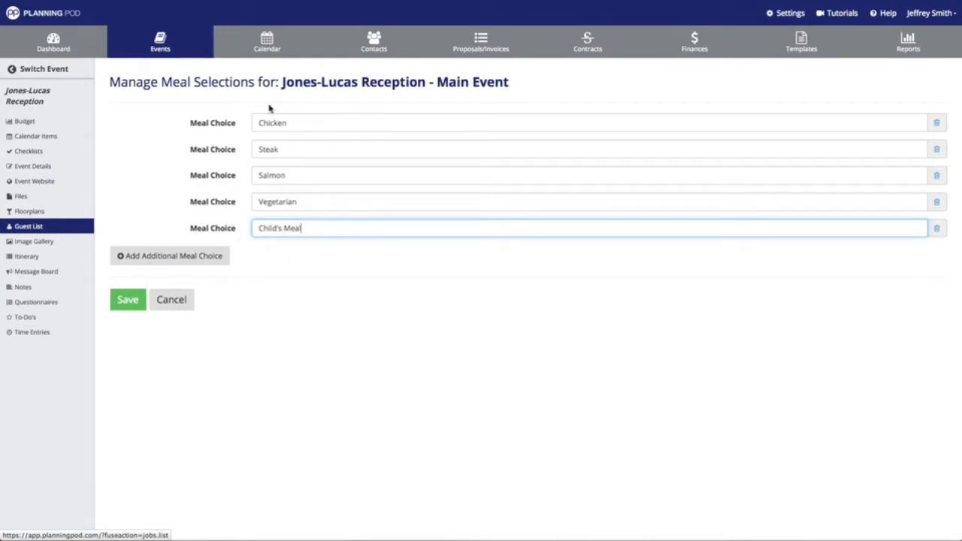
click(143, 300)
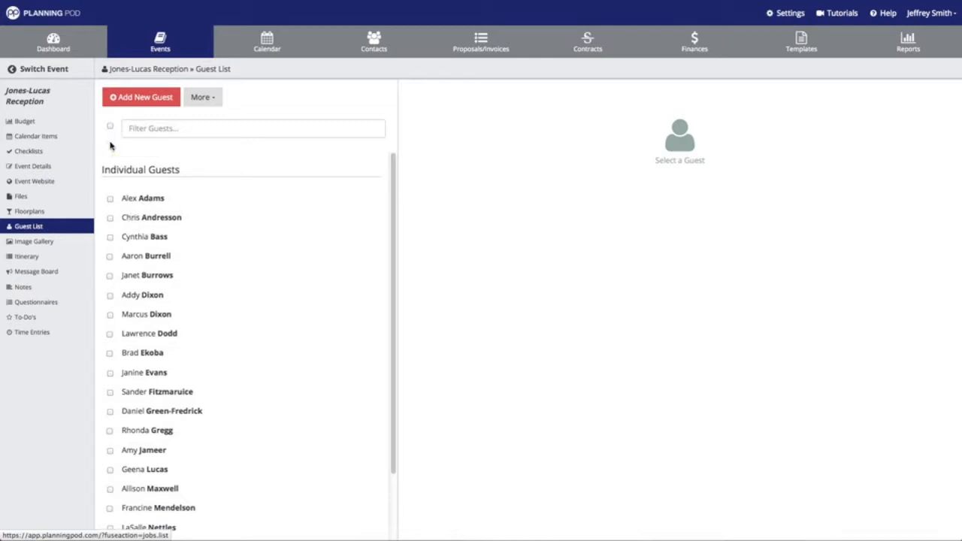
Select every guest and add them all to the Jones-Lucas Reception - Main Event guest list
click(111, 199)
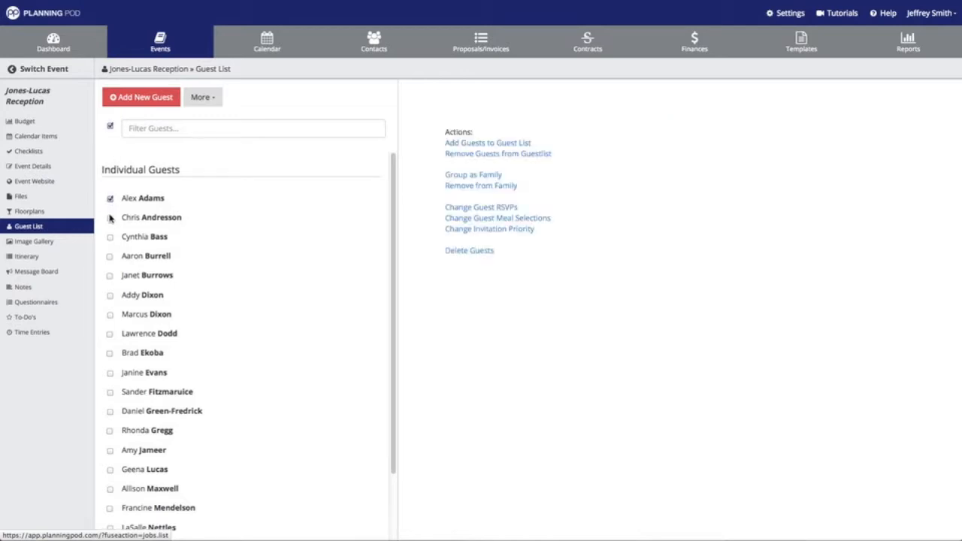
click(111, 128)
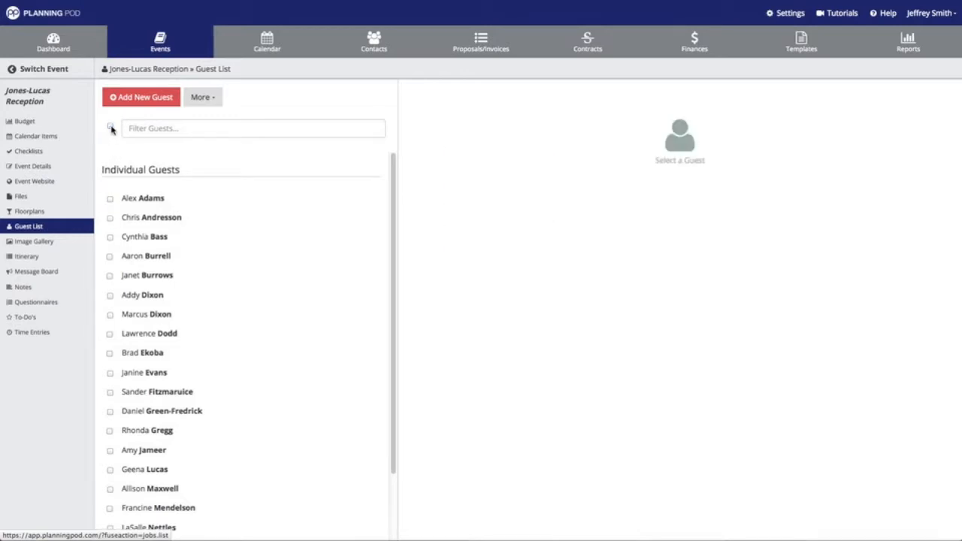
click(111, 129)
scroll(112, 202, down, 2)
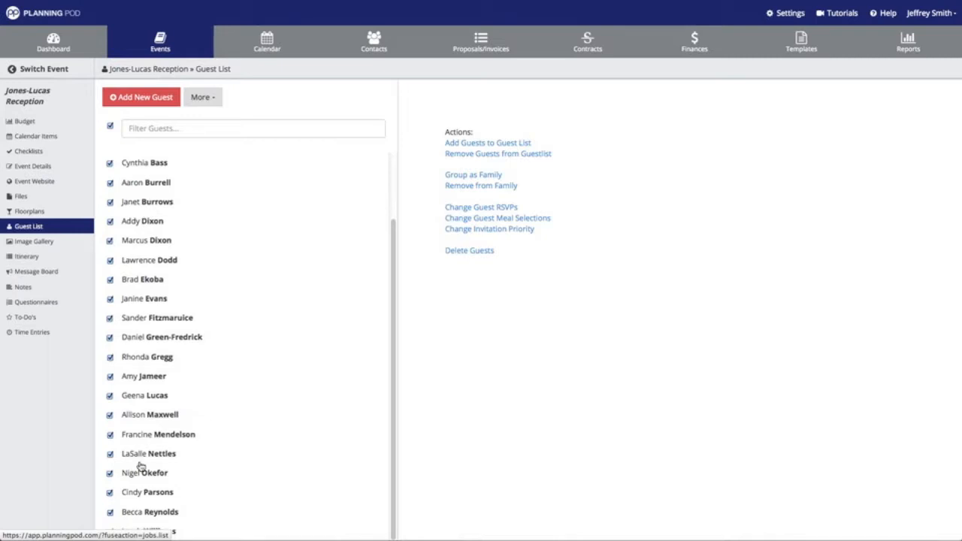
click(489, 148)
click(567, 145)
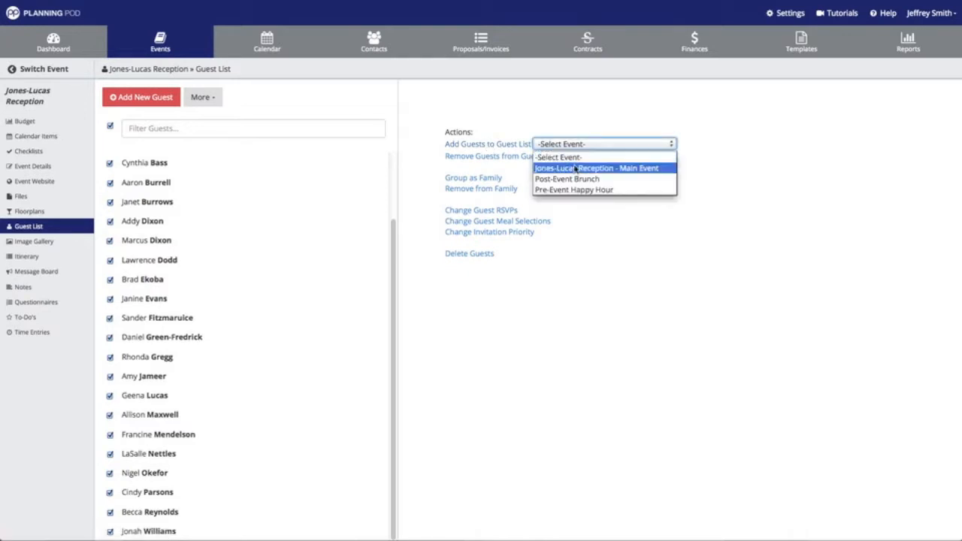
click(576, 169)
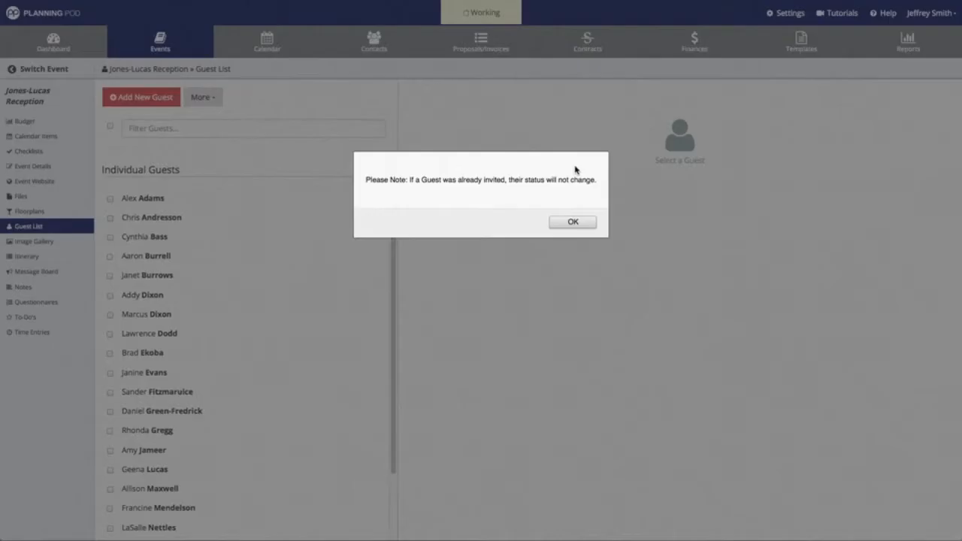
click(575, 222)
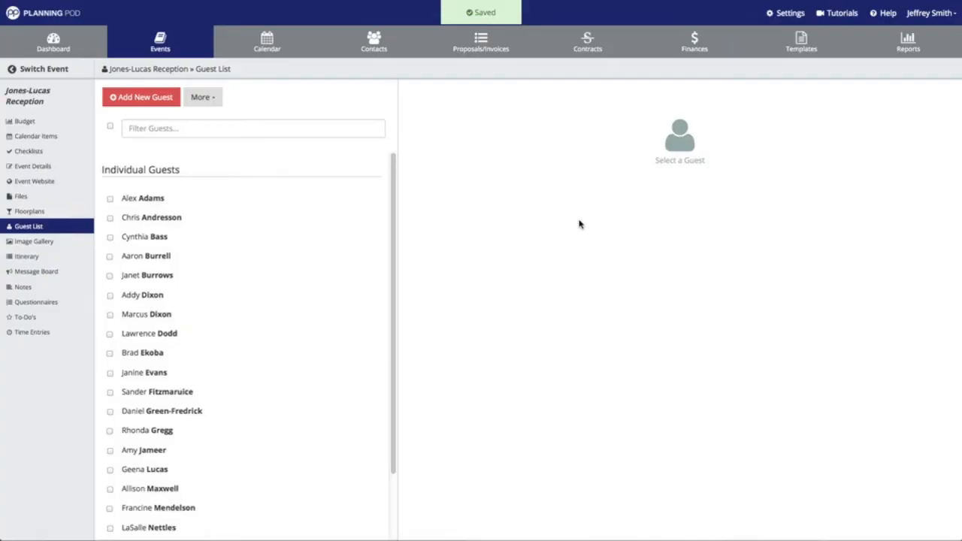
Invite seven hand-picked guests to the Post-Event Brunch
click(111, 218)
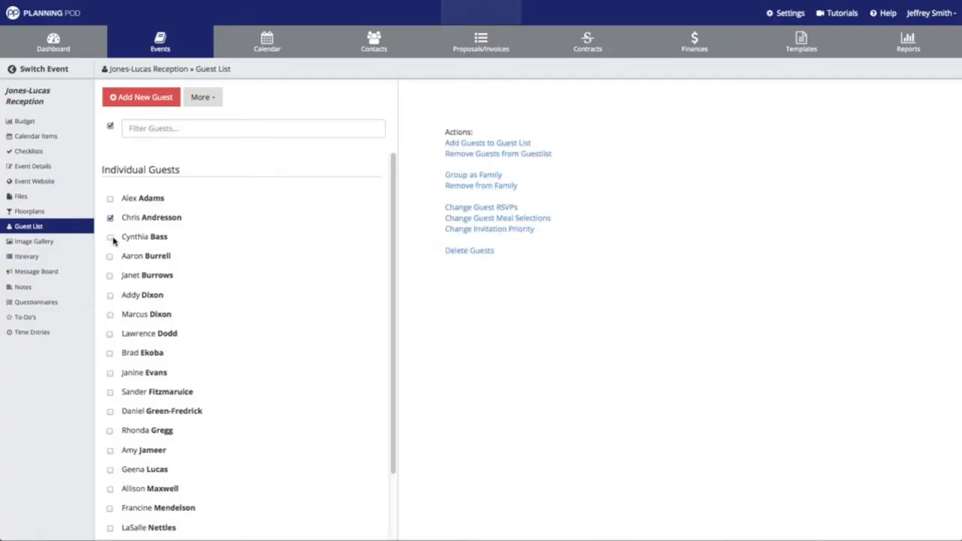
click(111, 256)
click(109, 275)
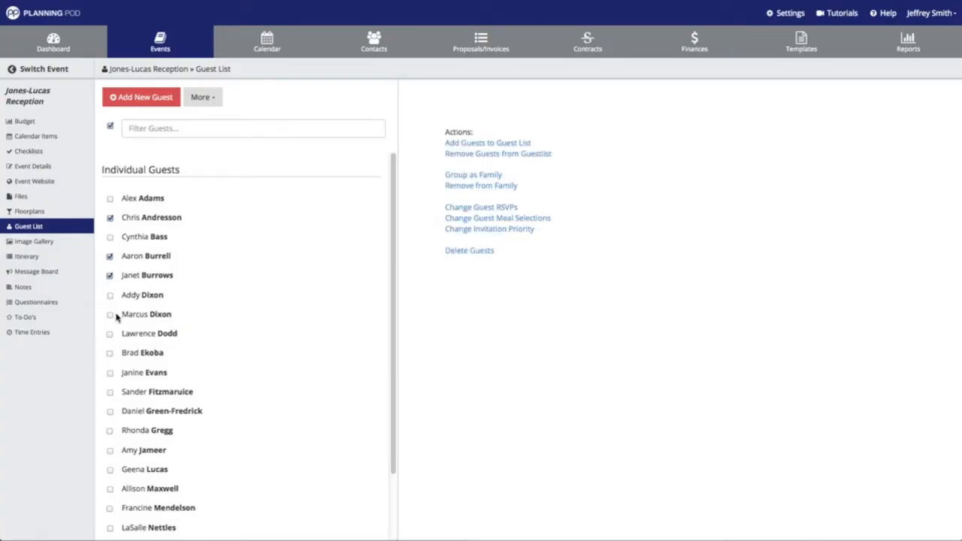
click(109, 315)
click(110, 333)
click(110, 353)
click(110, 412)
click(508, 143)
click(546, 144)
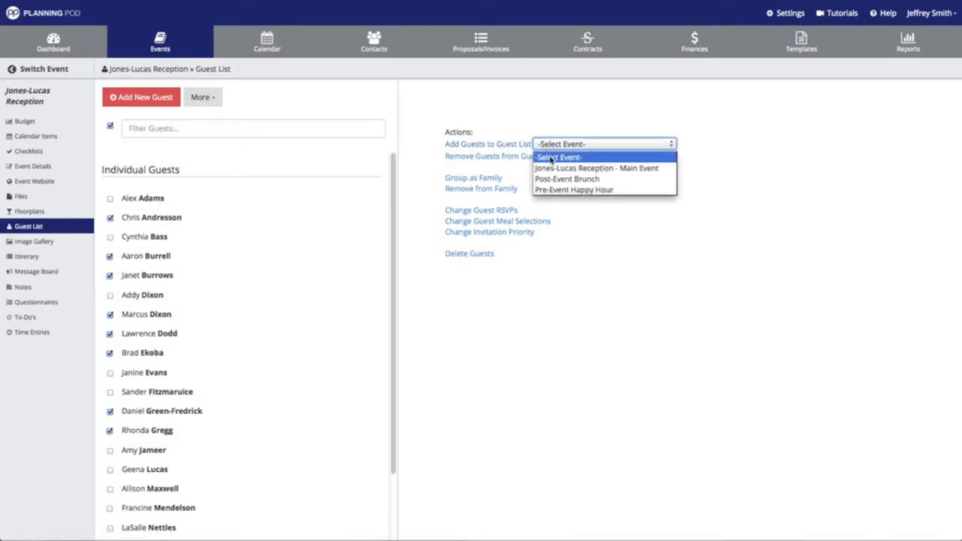
click(556, 182)
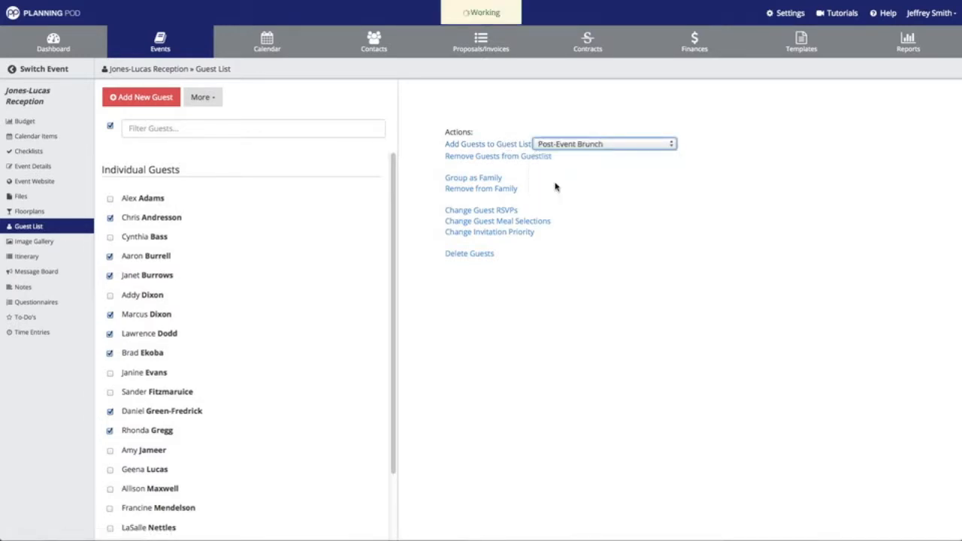
click(575, 223)
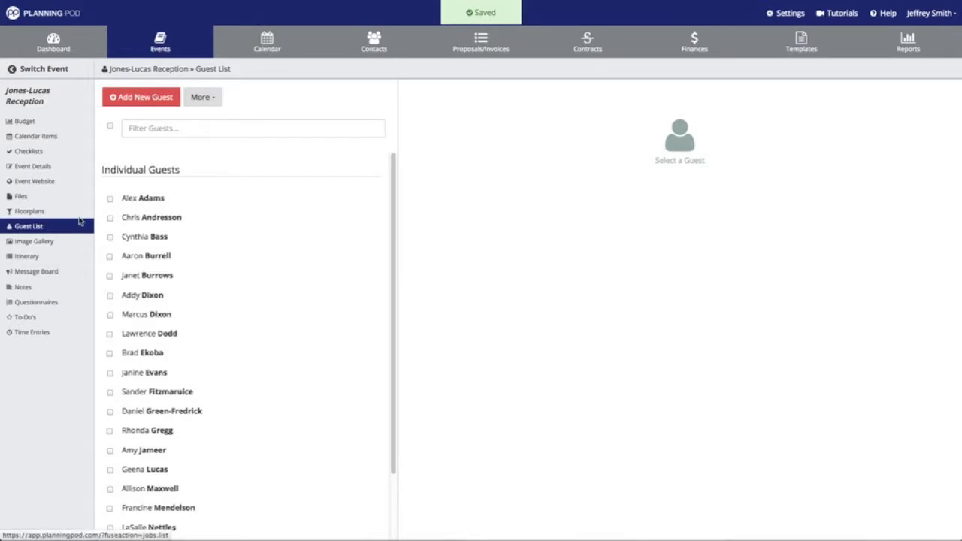
Invite a second set of nine guests to the Pre-Event Happy Hour
click(110, 217)
click(110, 256)
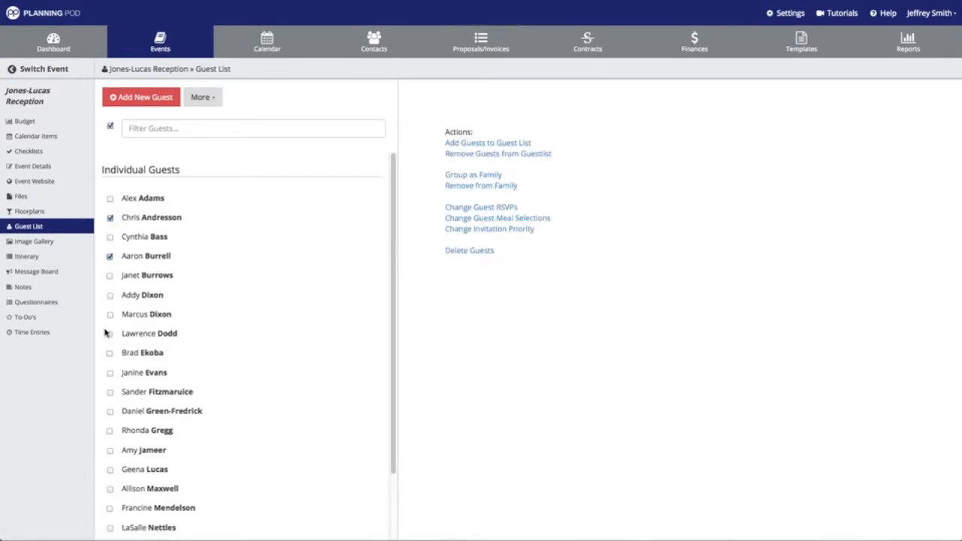
click(109, 334)
click(110, 411)
click(110, 391)
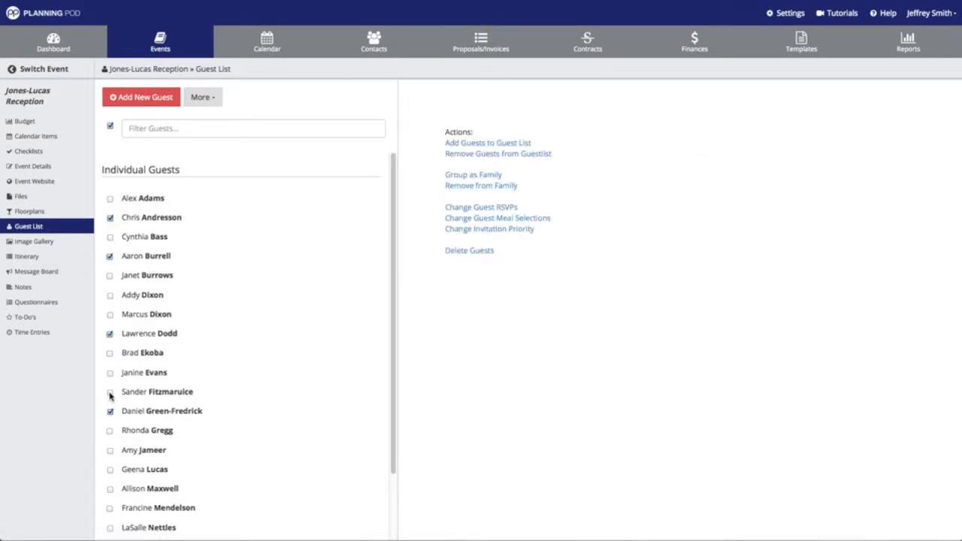
click(110, 470)
click(110, 489)
click(109, 509)
scroll(104, 526, down, 2)
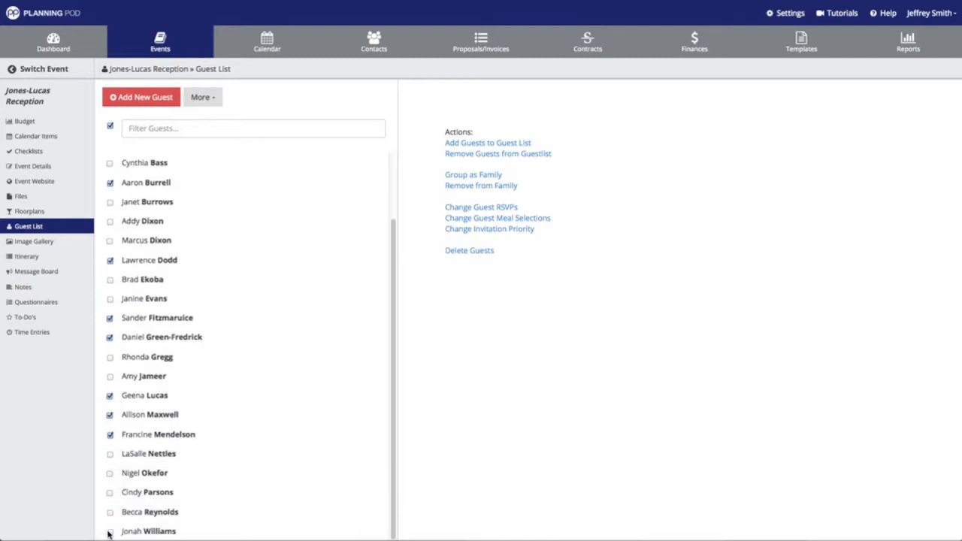
click(109, 532)
click(489, 144)
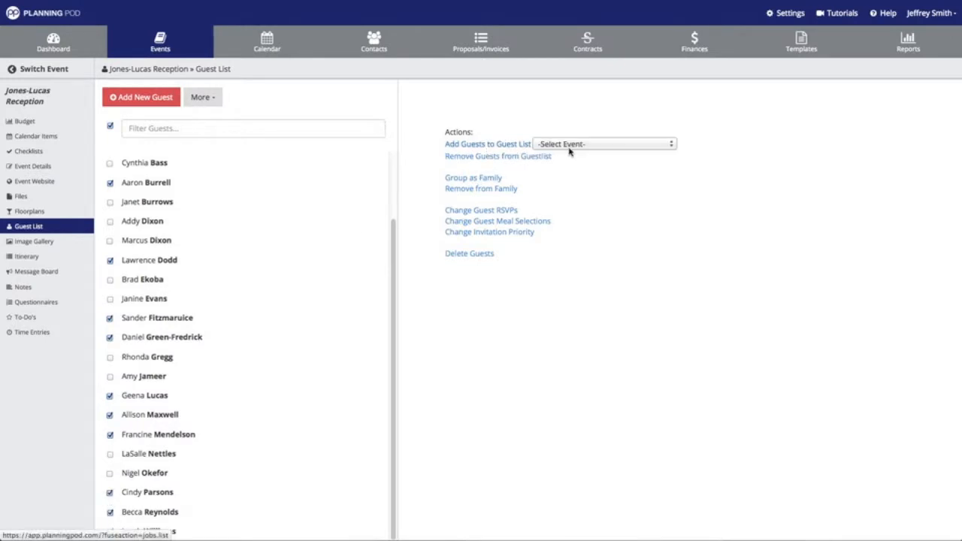
click(577, 144)
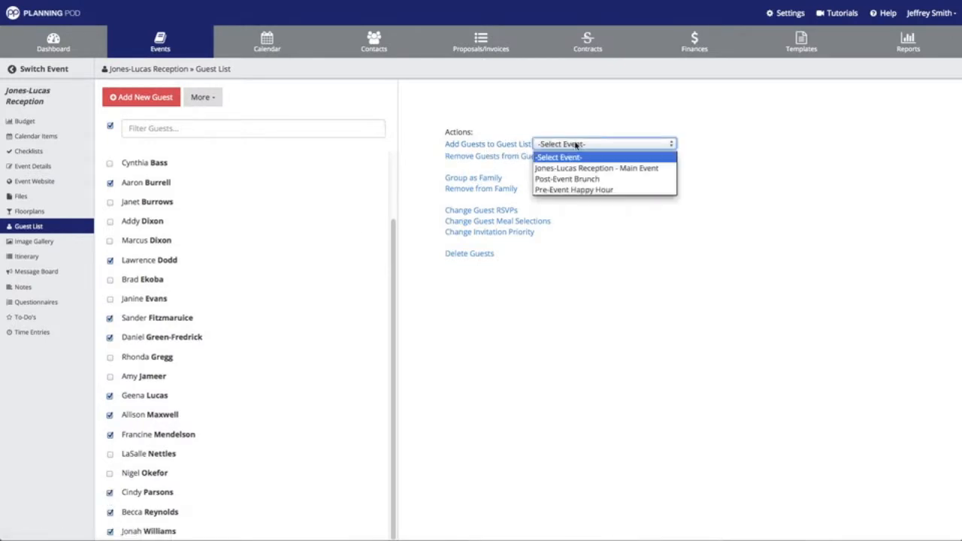
click(588, 190)
click(577, 222)
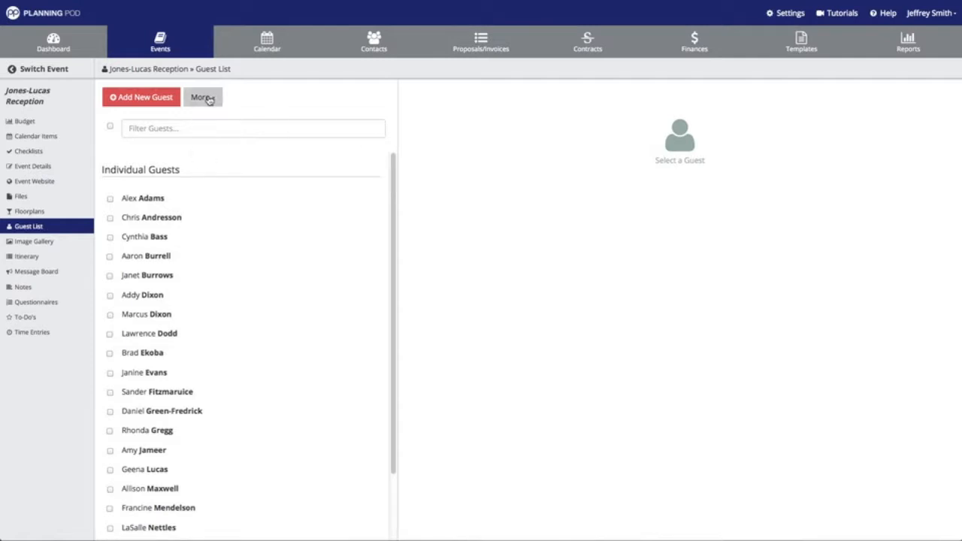
click(211, 100)
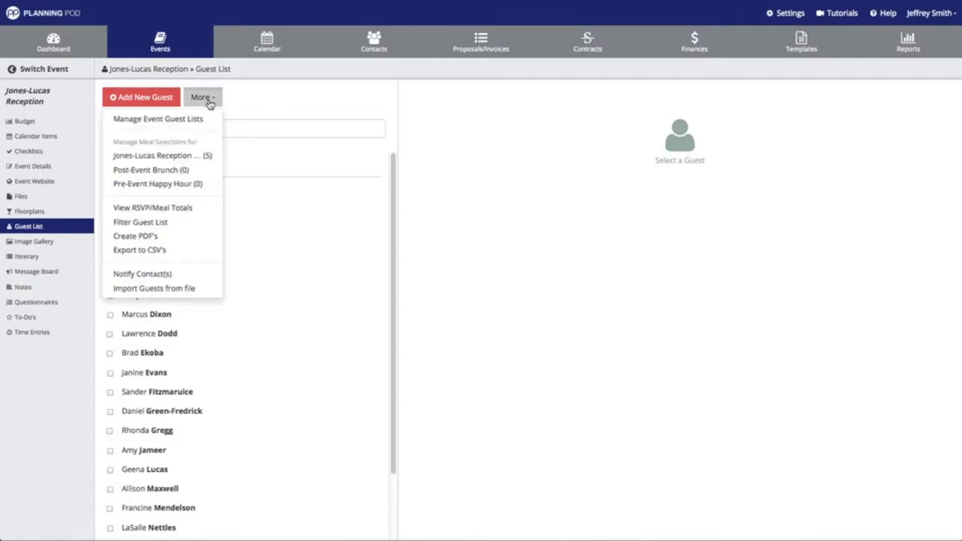
click(165, 224)
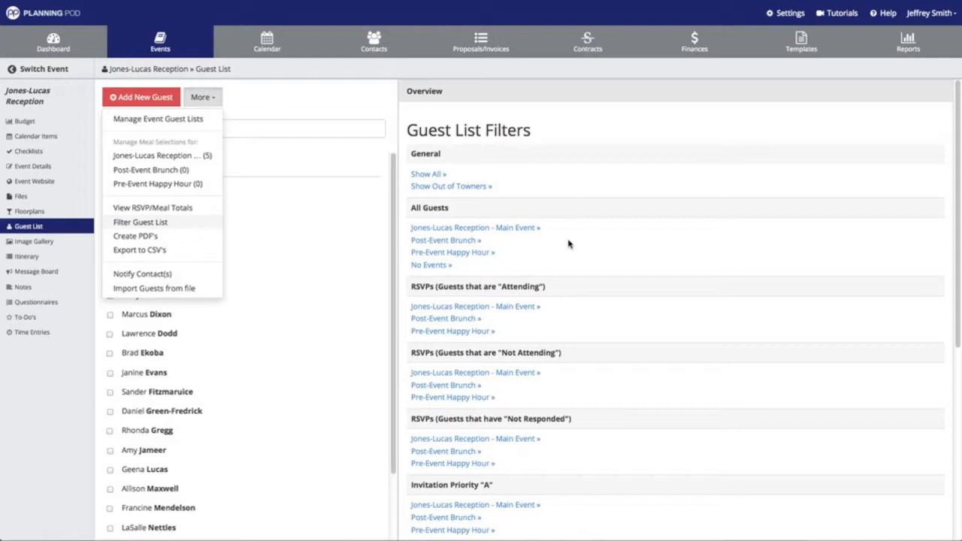
scroll(569, 244, down, 1)
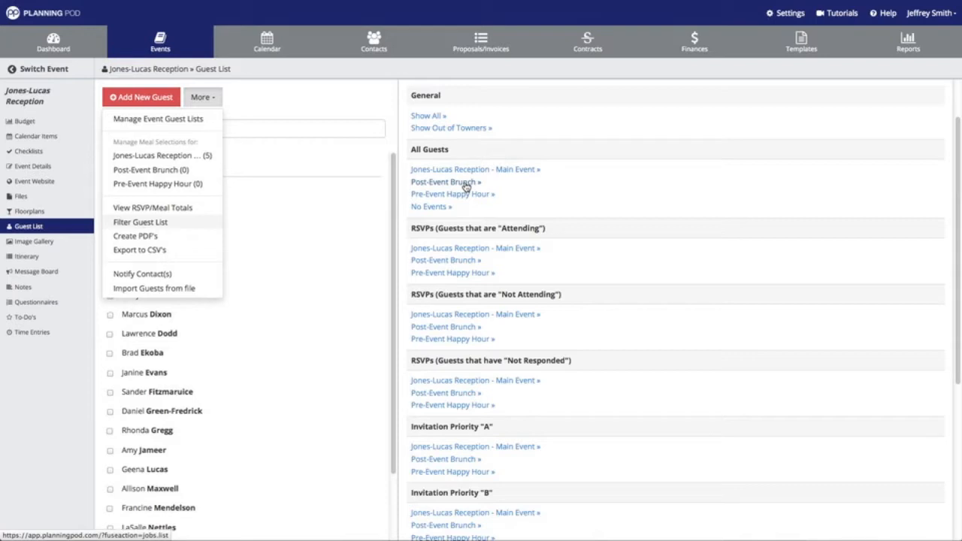
click(463, 183)
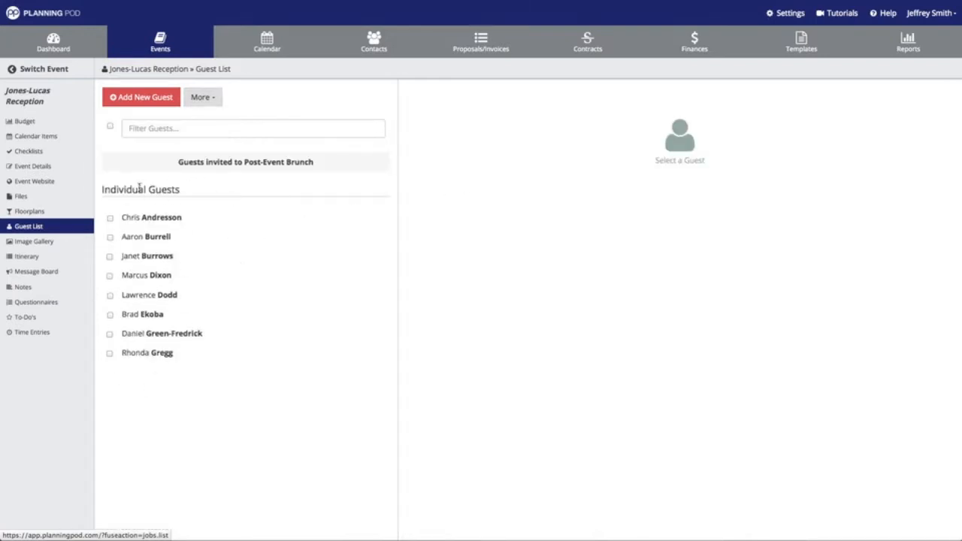
click(34, 229)
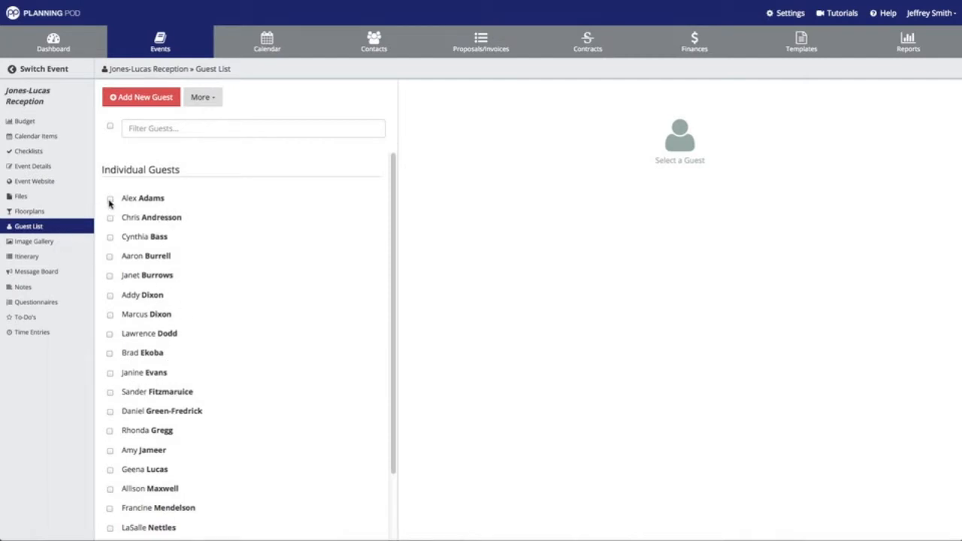
Add two +1 guests for the first family guest, confirming each addition
click(109, 238)
click(154, 239)
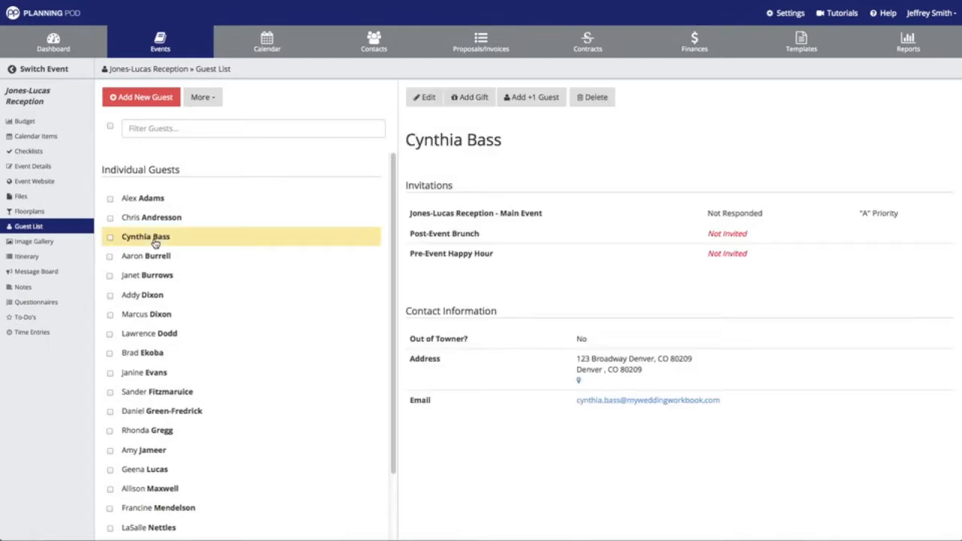
click(552, 98)
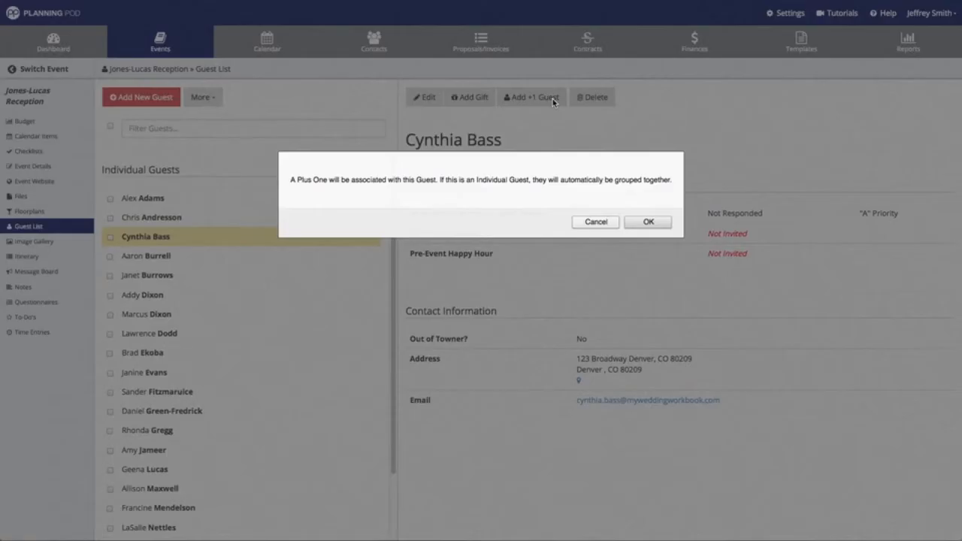
click(645, 223)
scroll(193, 255, down, 3)
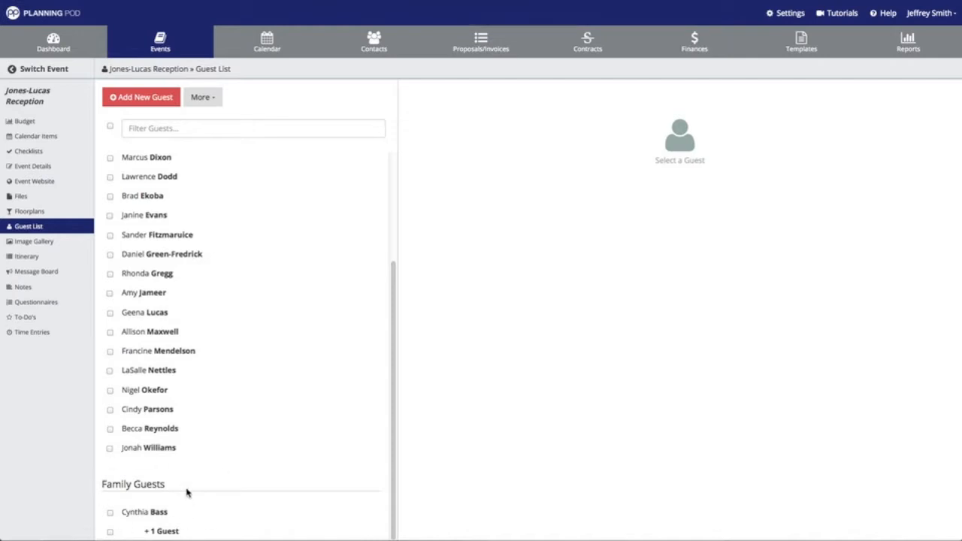
click(141, 512)
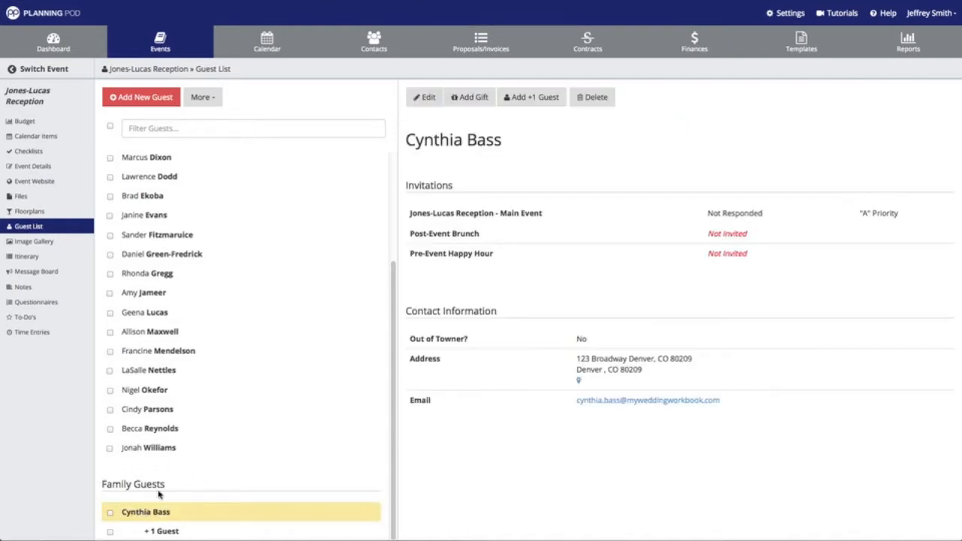
click(537, 100)
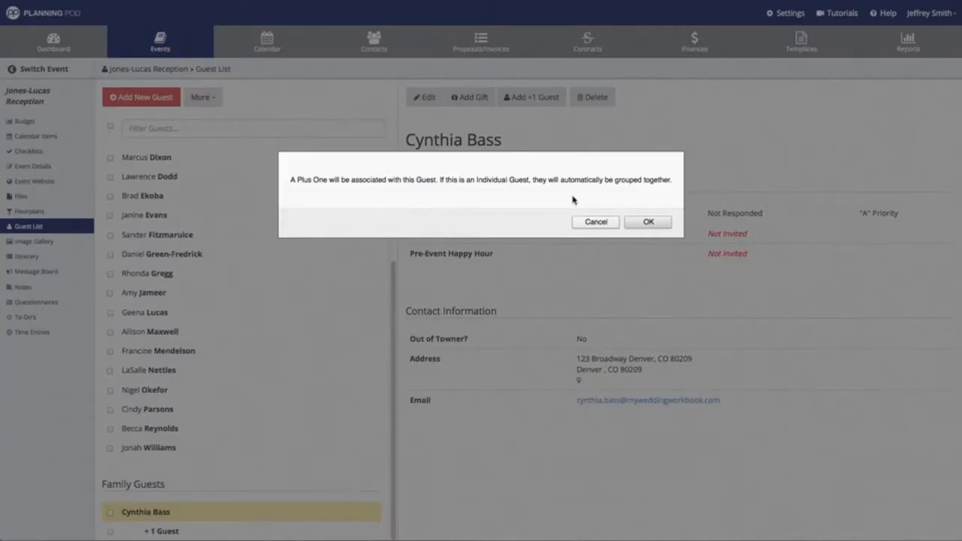
click(647, 221)
scroll(284, 338, down, 3)
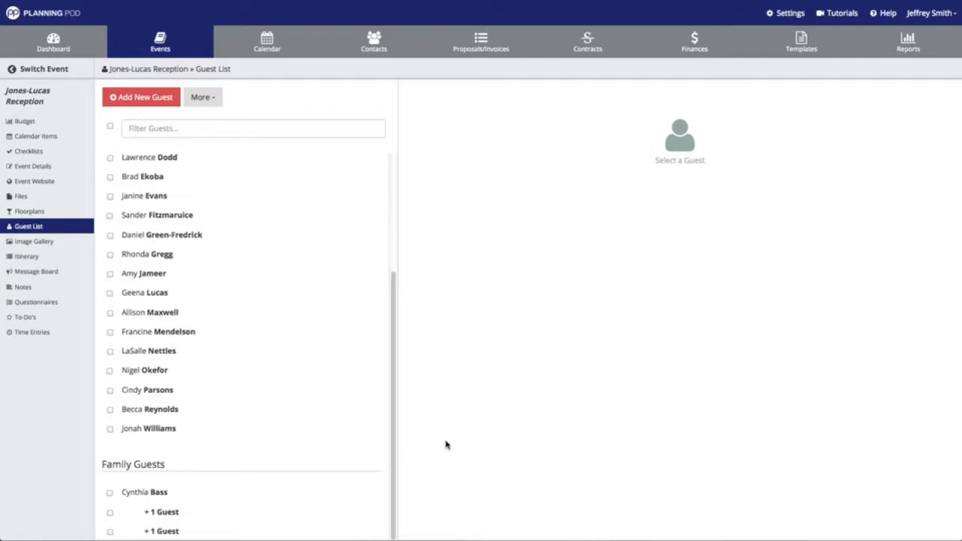
scroll(333, 410, up, 3)
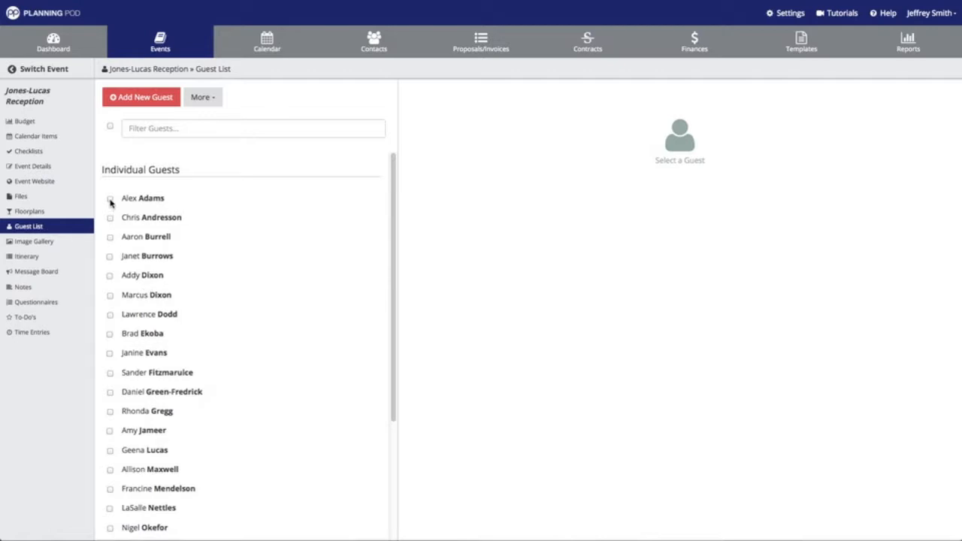
Group the ticked guests as a family with the third as primary, others Significant Other and Colleague
click(110, 199)
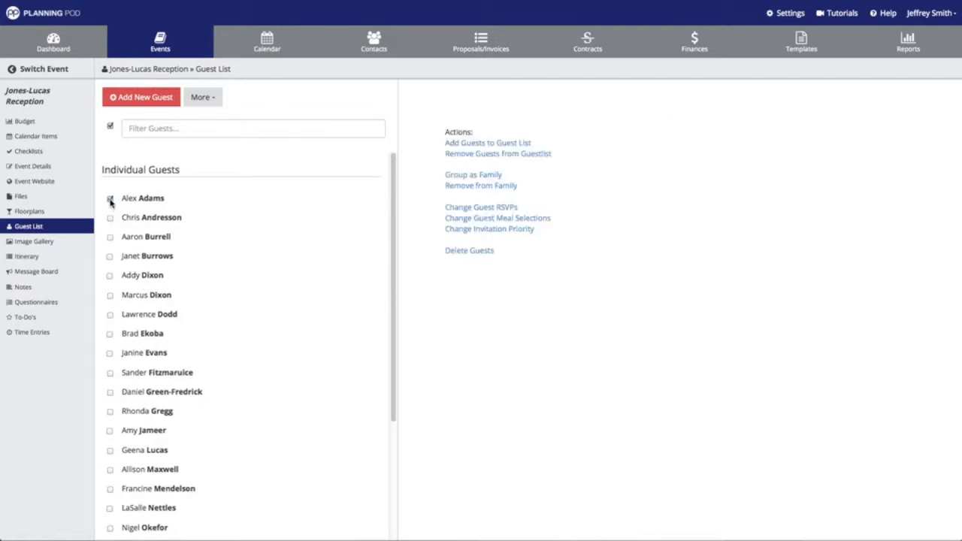
click(110, 315)
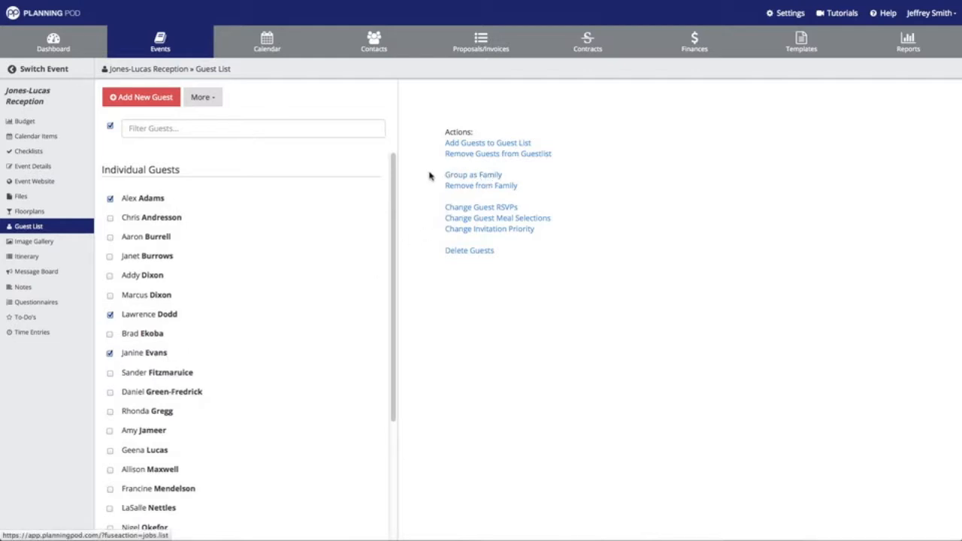
click(491, 176)
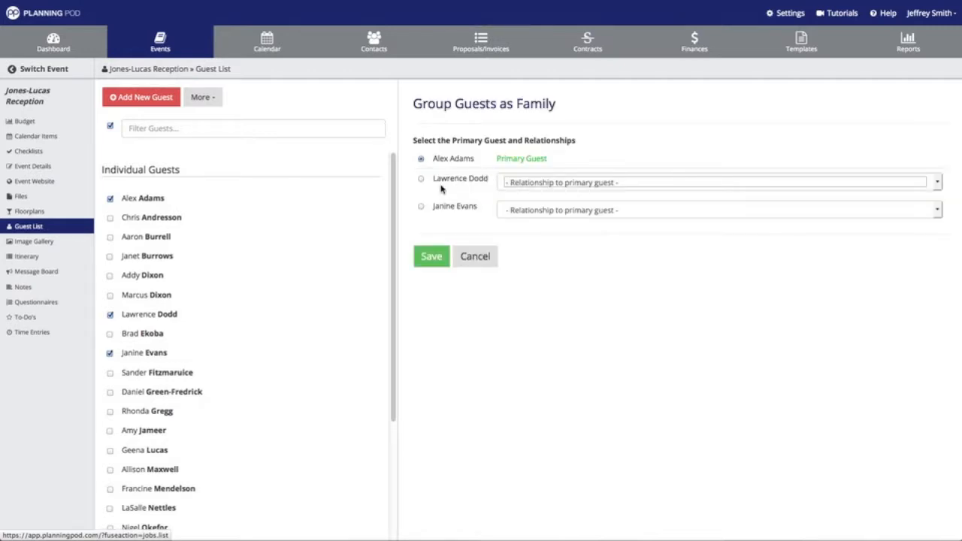
click(421, 209)
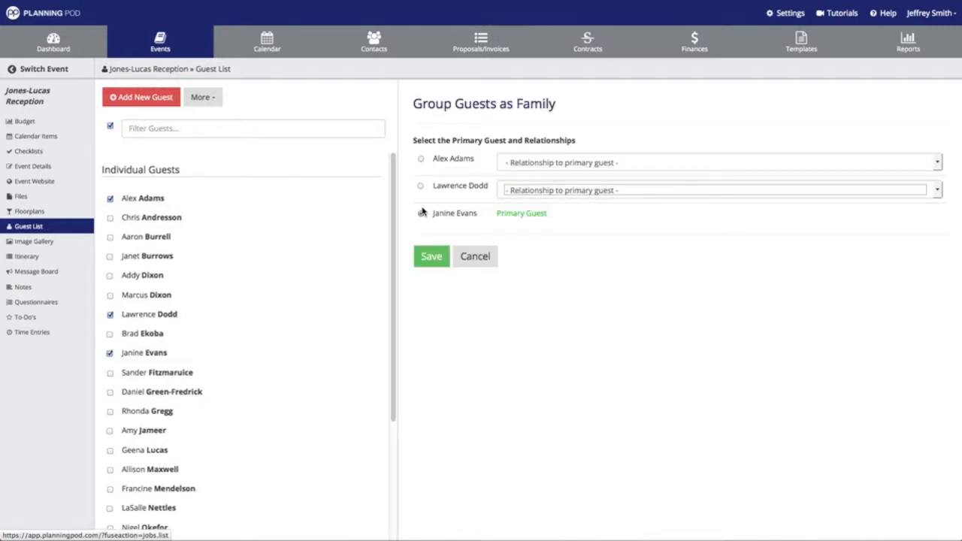
click(546, 194)
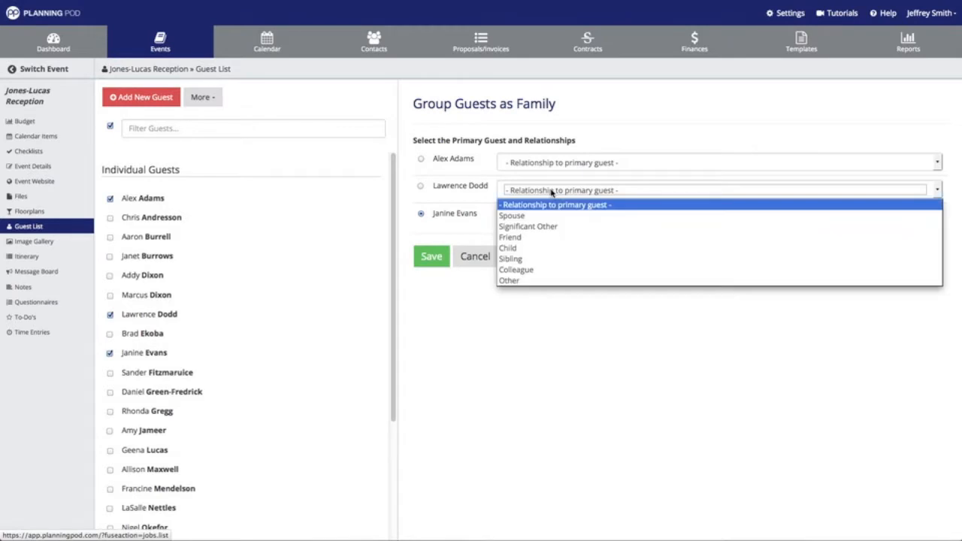
click(516, 269)
click(548, 163)
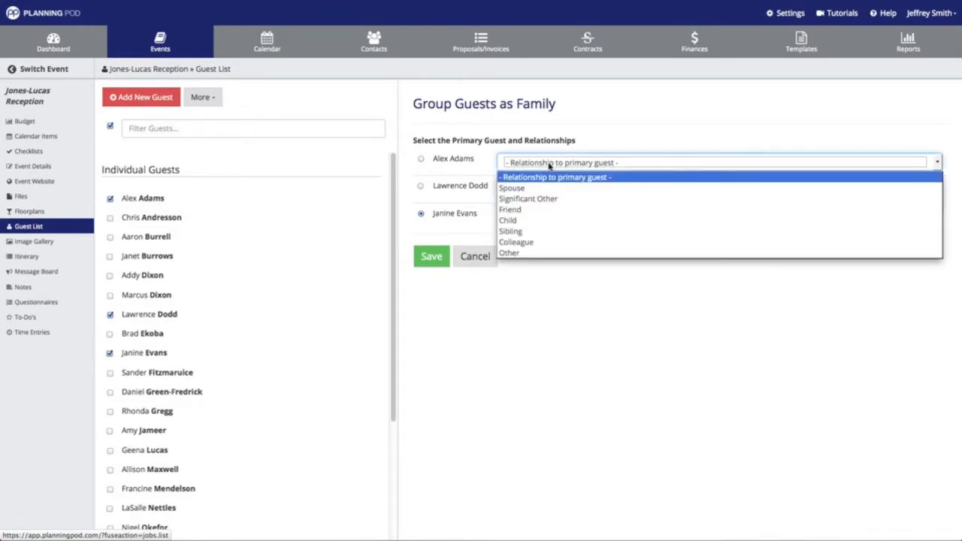
click(533, 199)
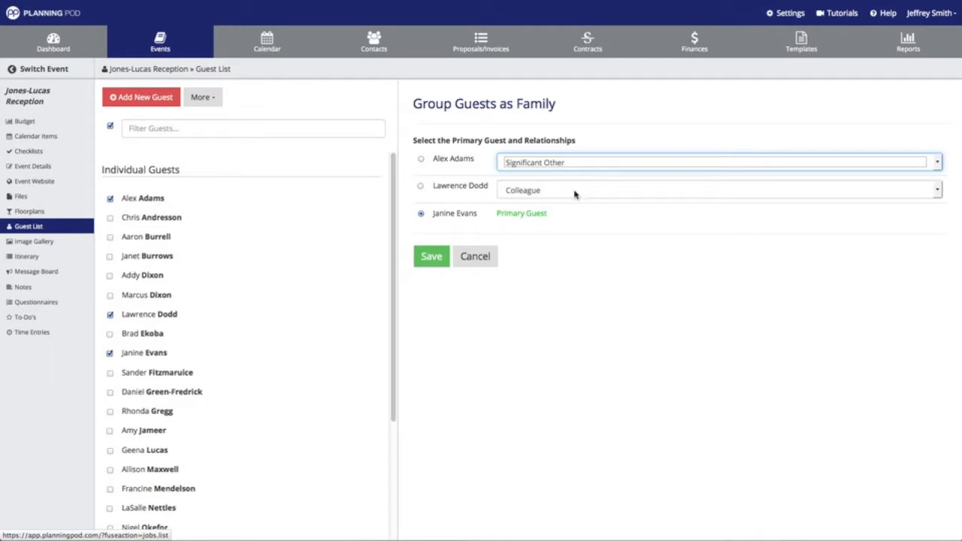
click(433, 258)
scroll(220, 299, down, 3)
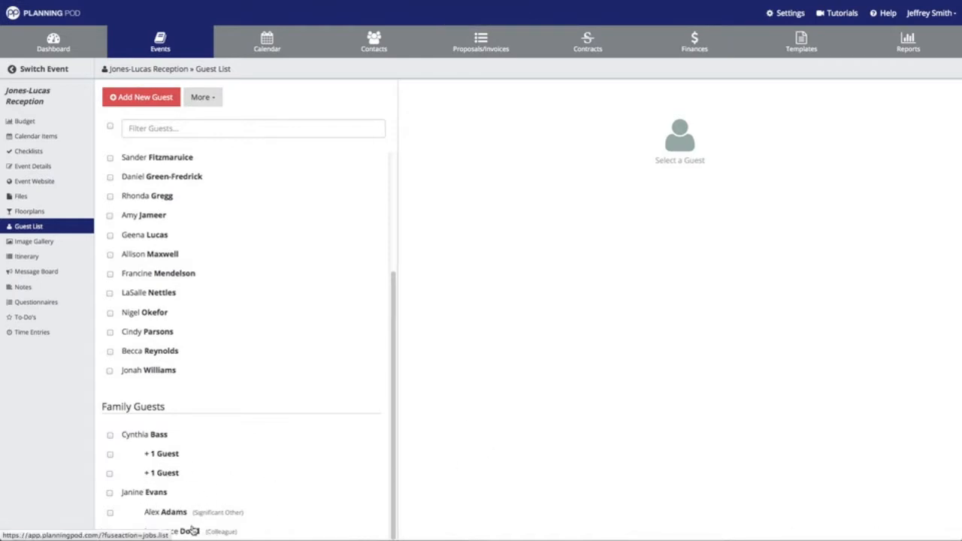
scroll(227, 289, up, 4)
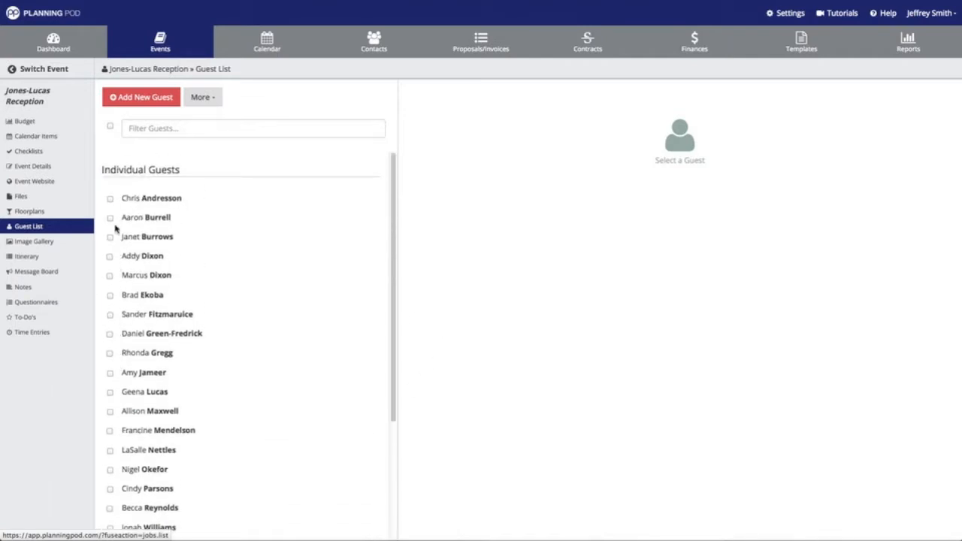
Group three more ticked guests as a family, setting both members' relationship to Friend
click(110, 219)
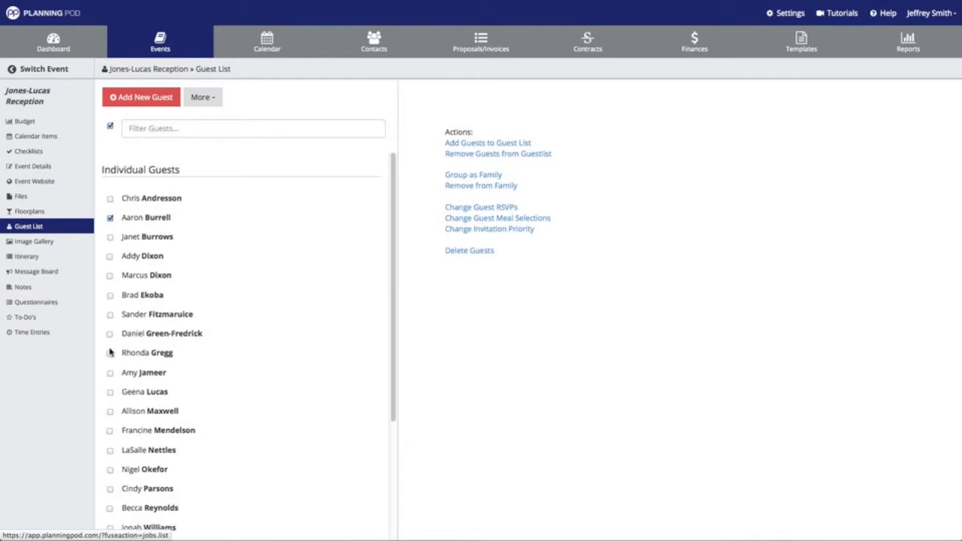
click(110, 373)
click(110, 430)
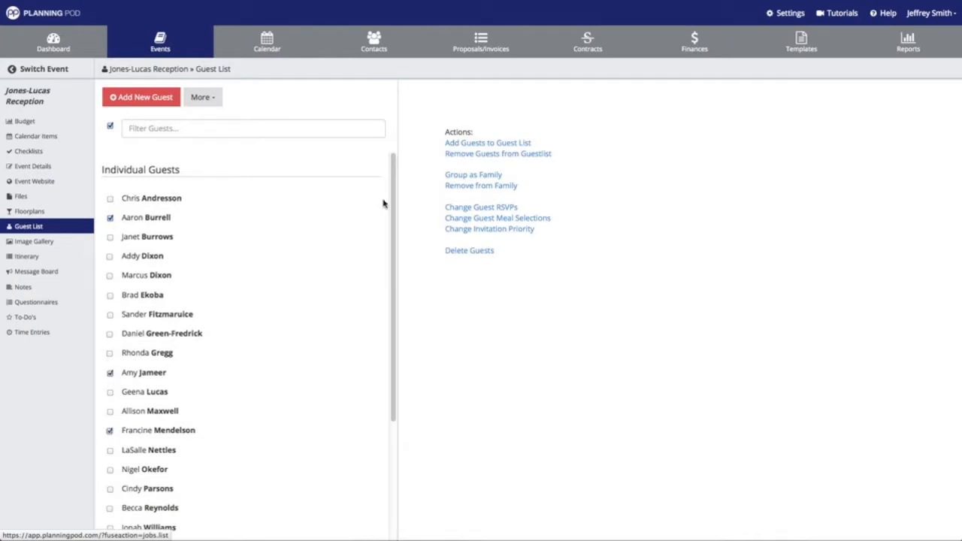
click(478, 175)
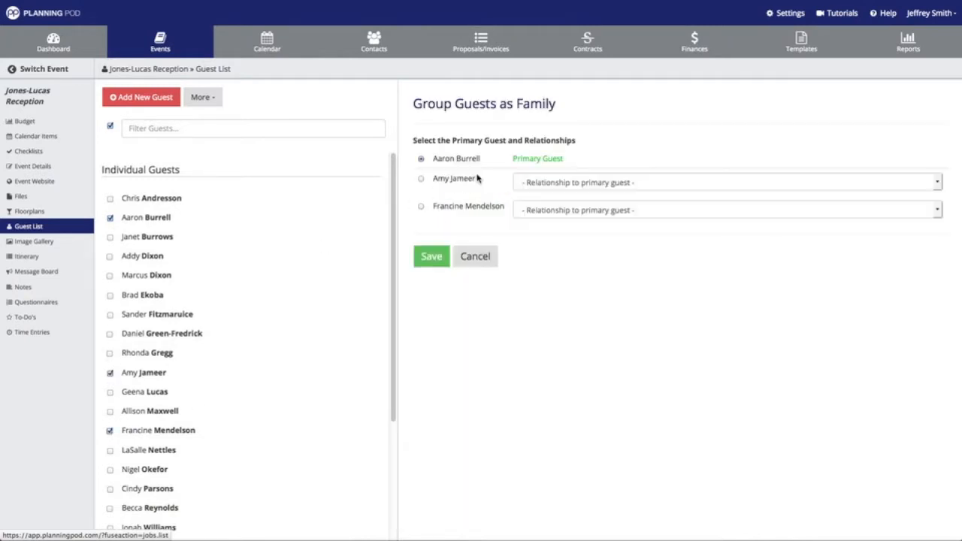
click(554, 182)
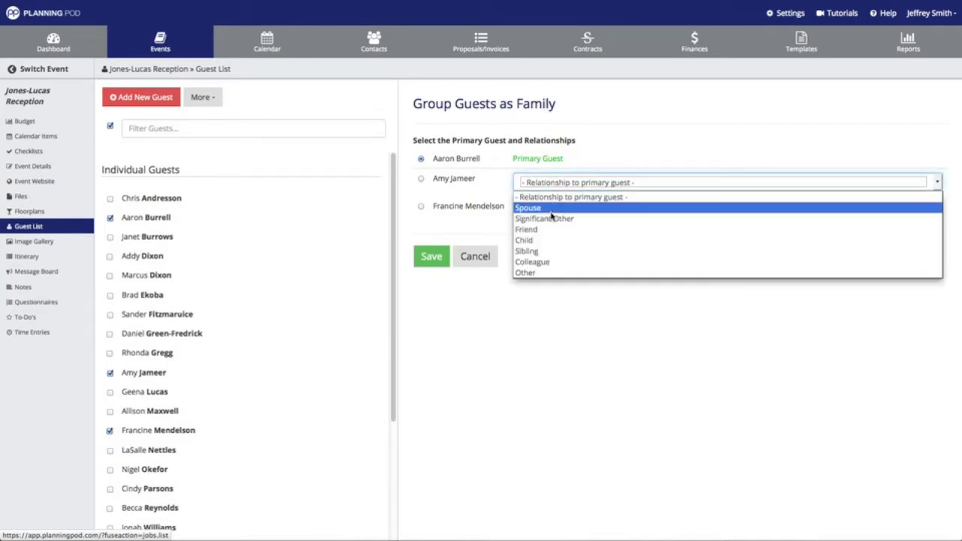
click(549, 229)
click(558, 211)
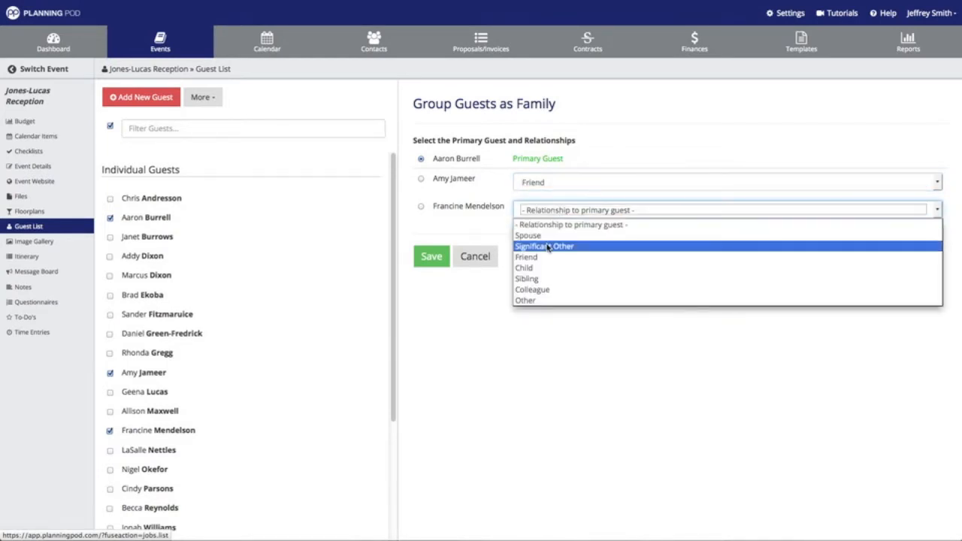
click(542, 256)
click(443, 260)
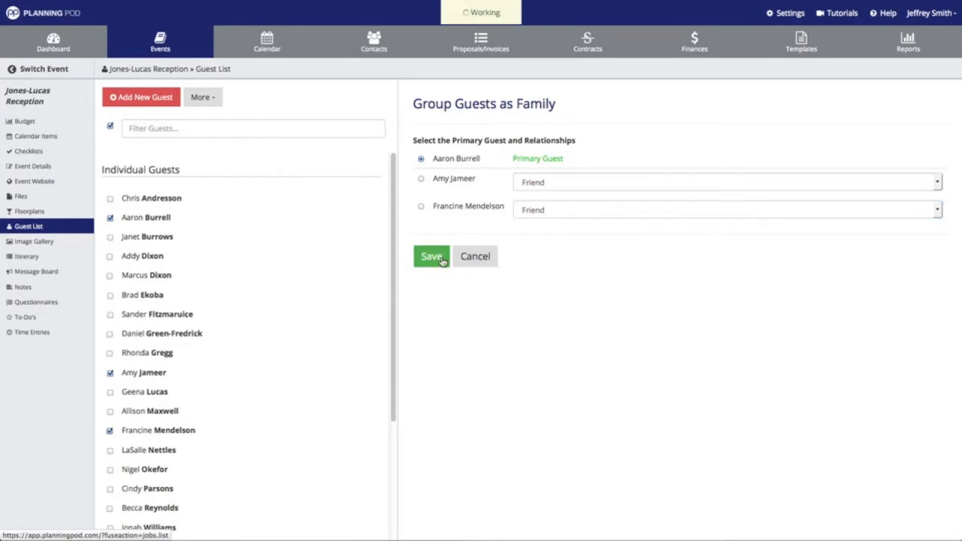
scroll(320, 247, down, 4)
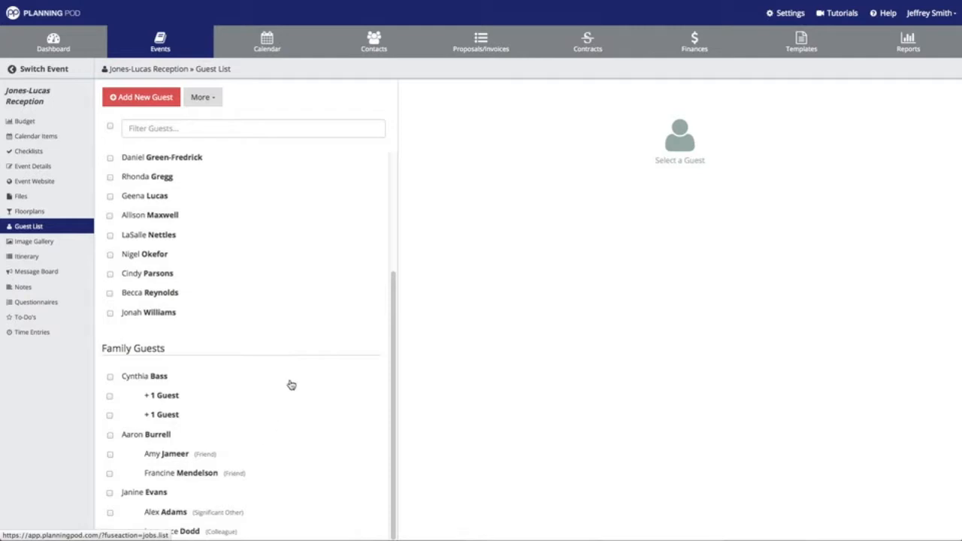
Scroll the guest list back to the top after checking Family Guests
scroll(292, 386, up, 3)
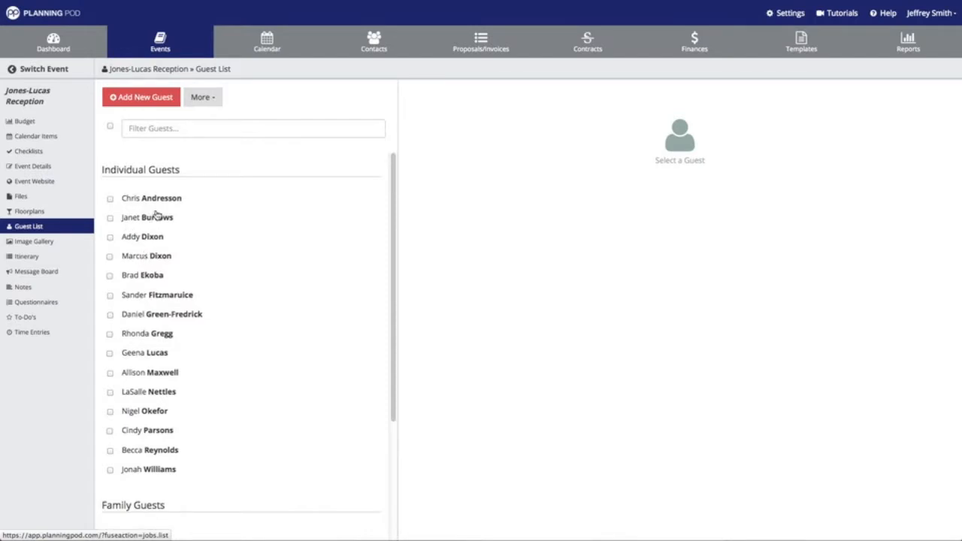
Edit the third individual guest: "B" List priority, Attending RSVP and Steak meal for the Main Event
click(143, 236)
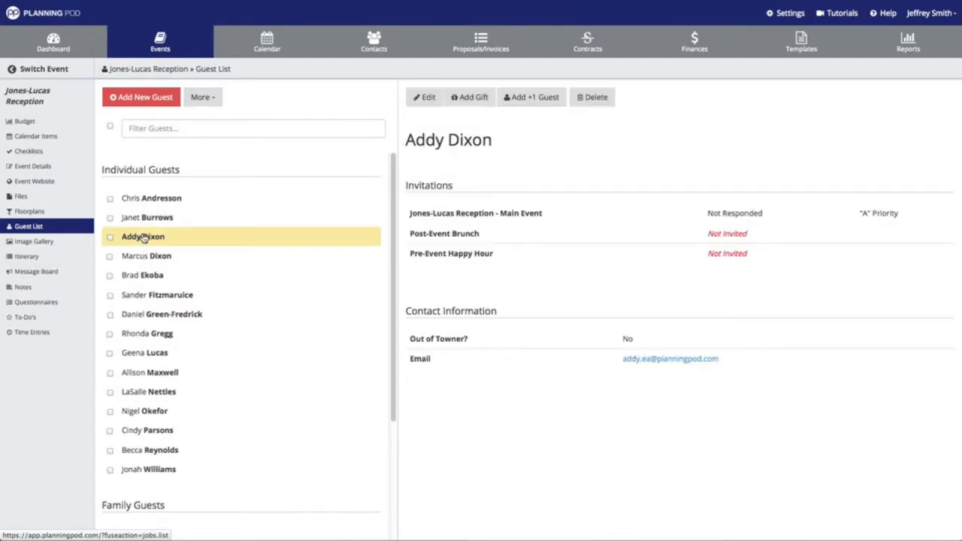
click(424, 98)
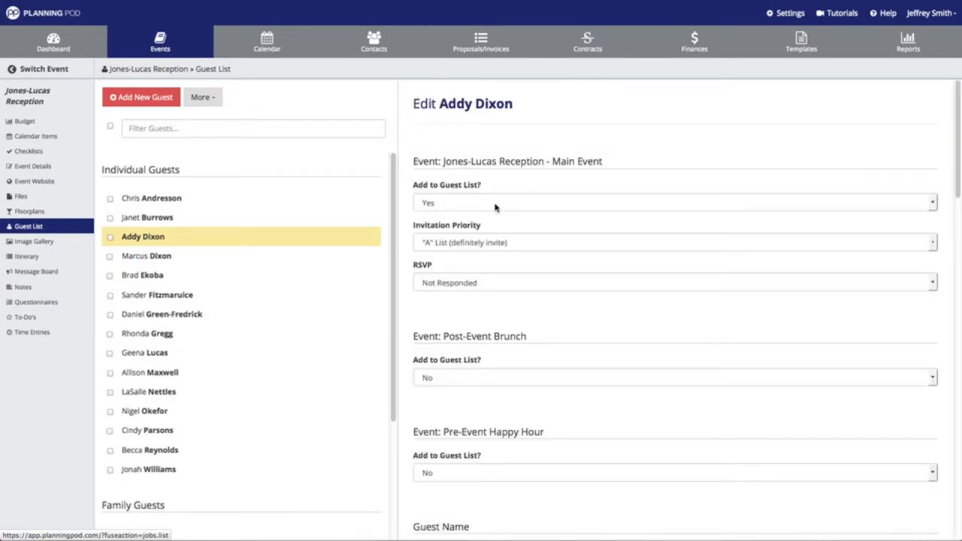
click(483, 244)
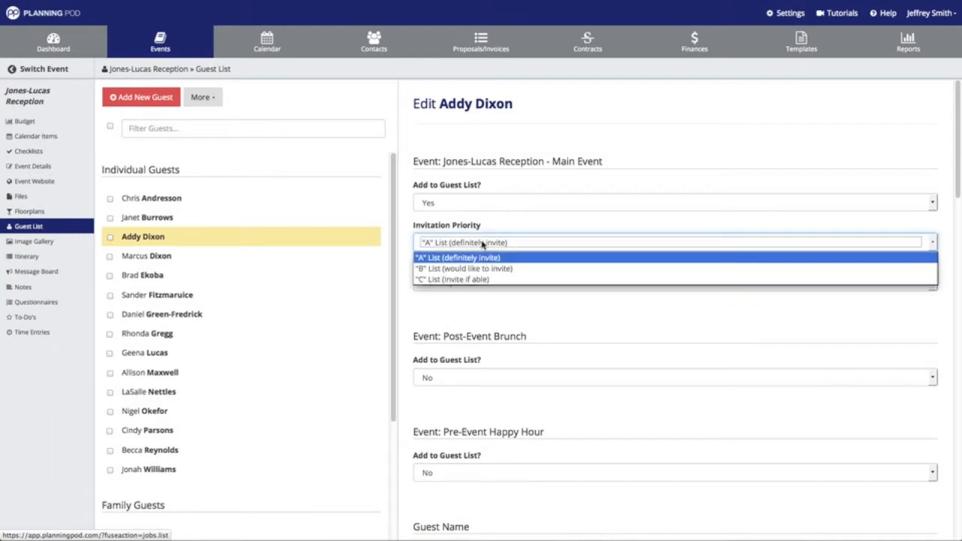
click(478, 268)
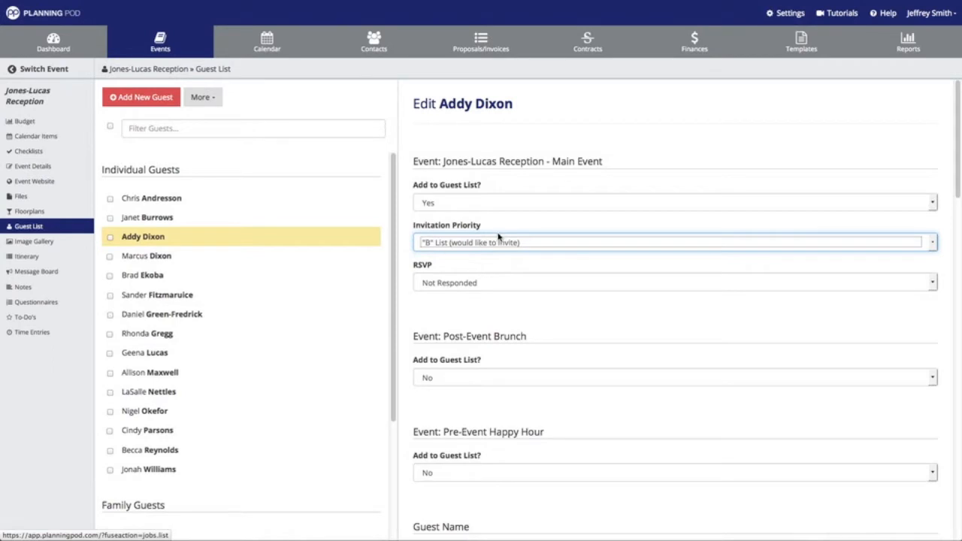
scroll(493, 233, down, 2)
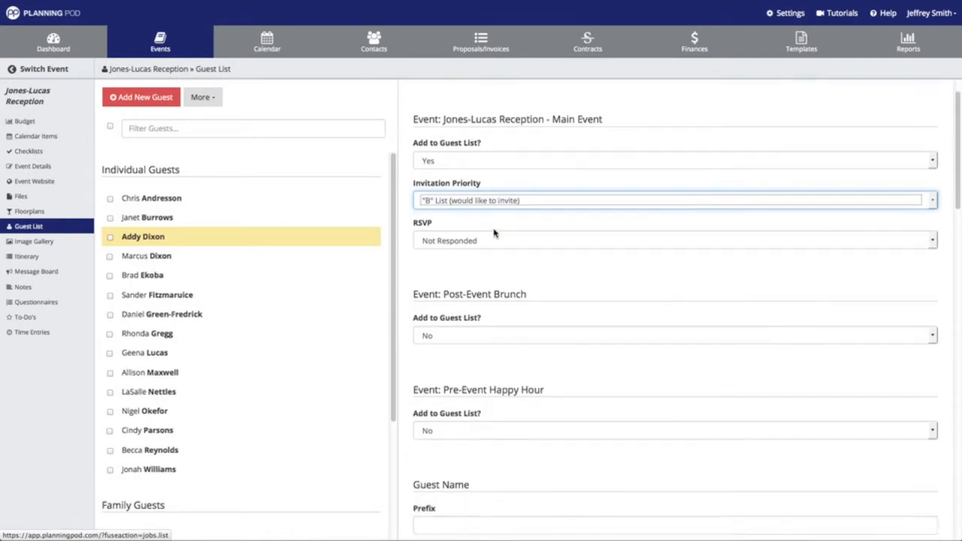
click(494, 227)
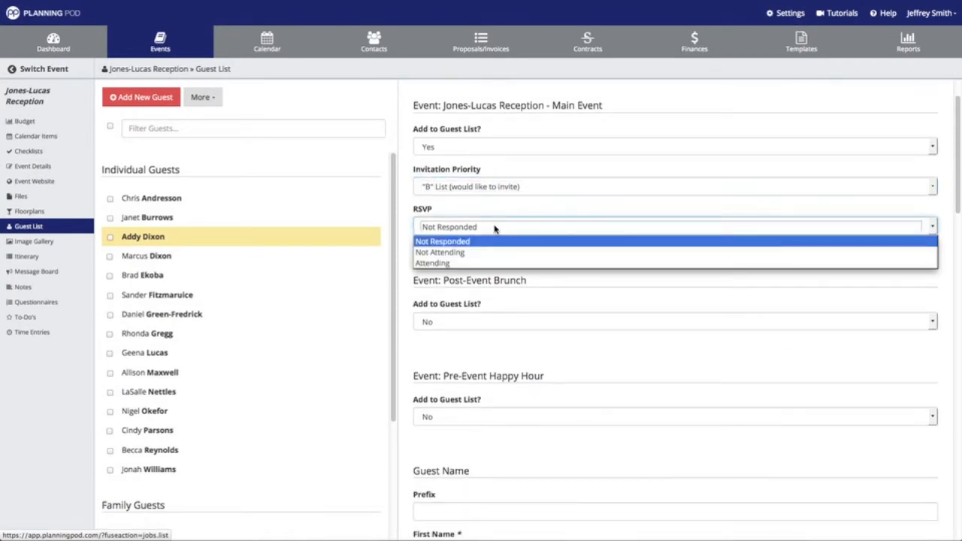
click(461, 263)
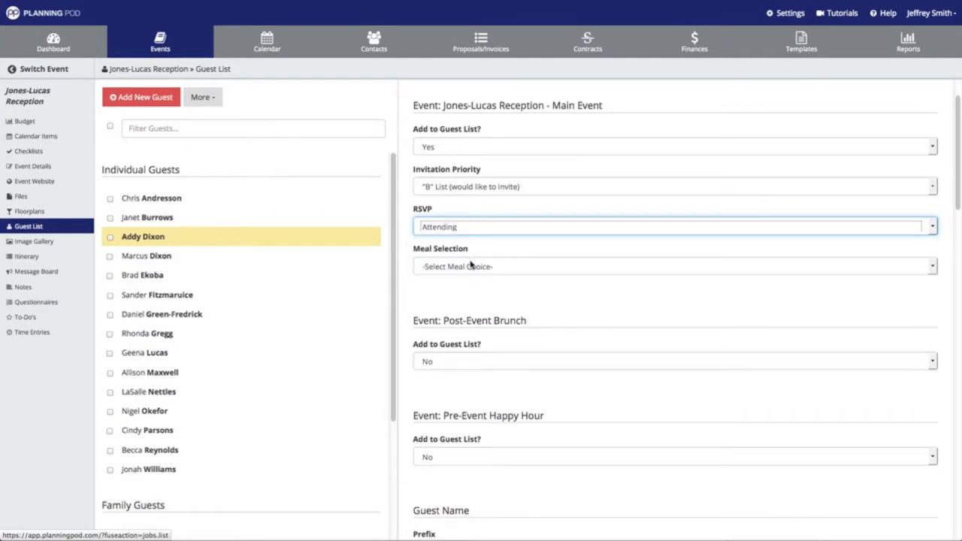
click(471, 265)
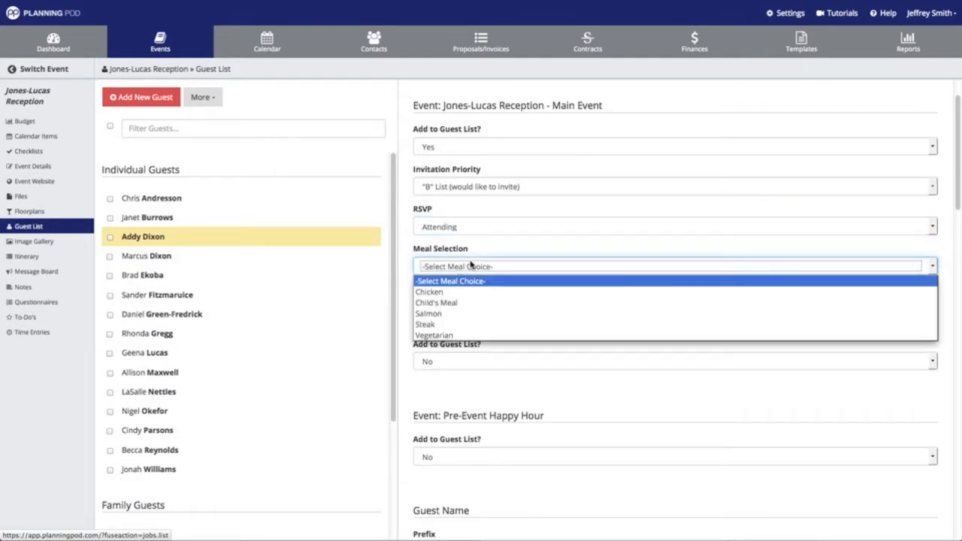
click(447, 324)
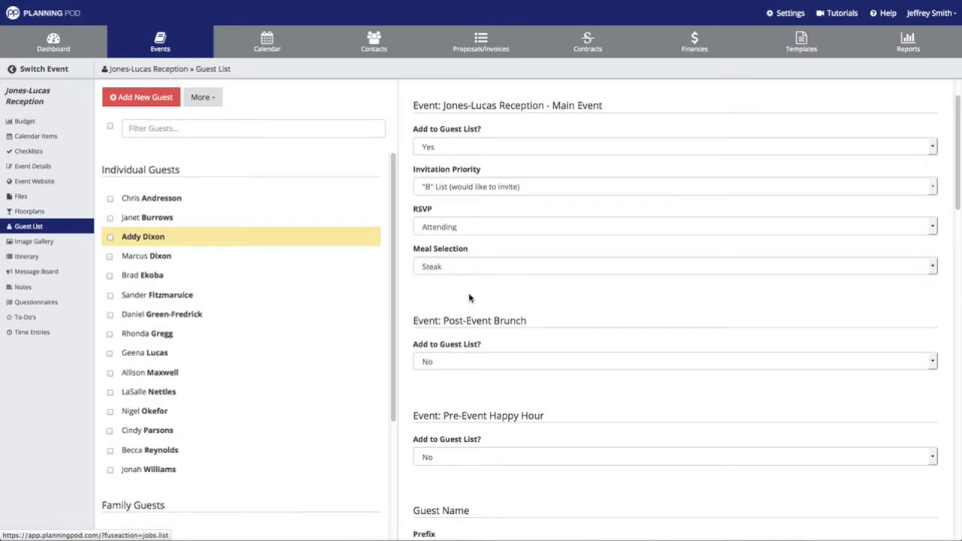
scroll(470, 297, down, 2)
scroll(471, 291, down, 5)
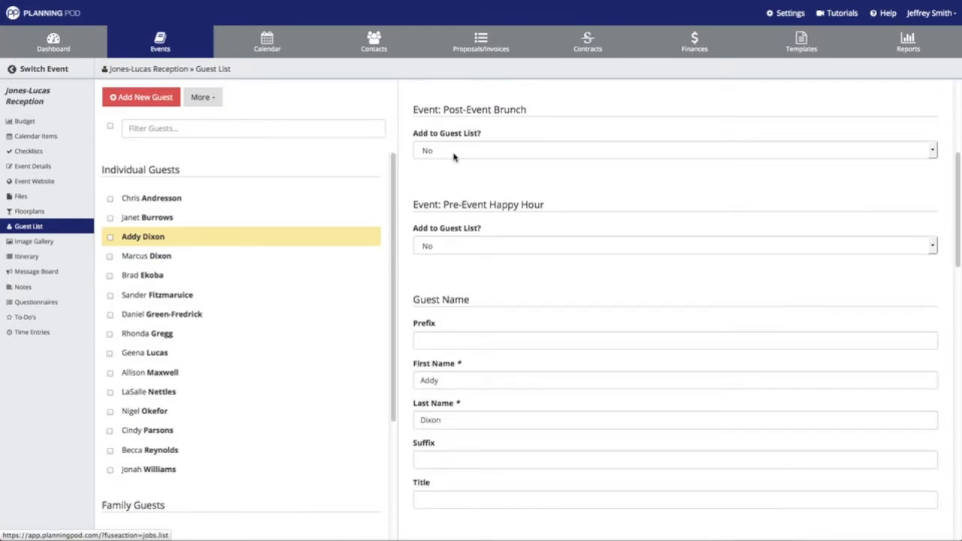
Invite this guest to the Post-Event Brunch with "A" priority and save the record
click(454, 153)
click(450, 166)
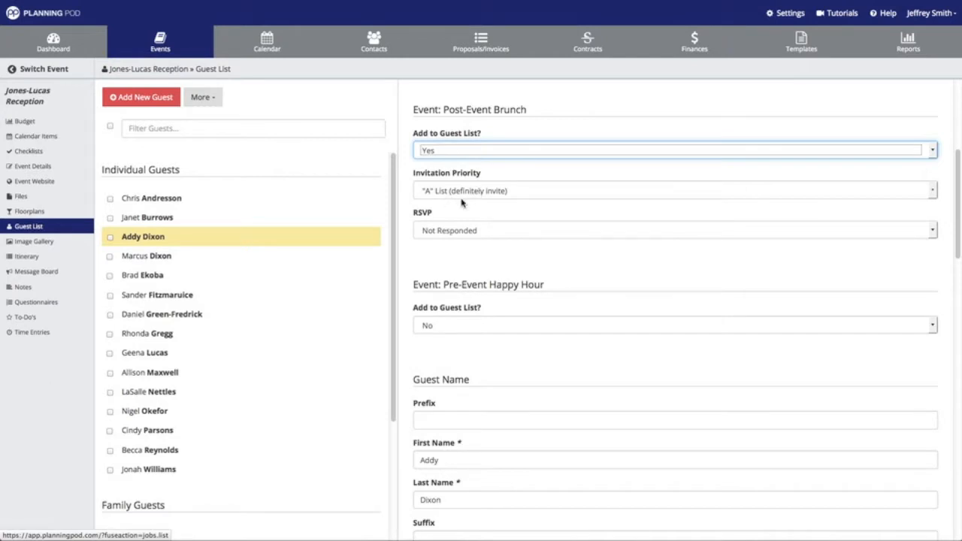
scroll(461, 203, down, 13)
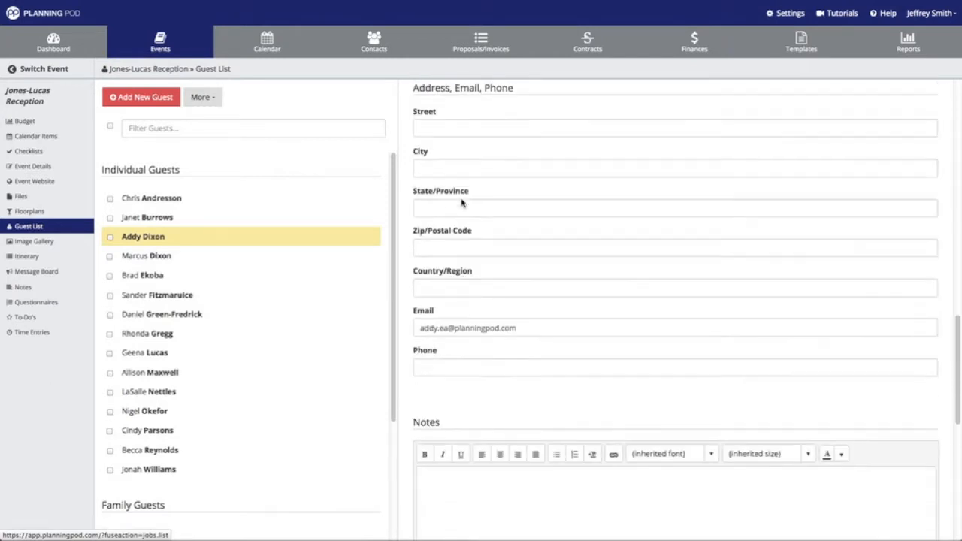
click(430, 514)
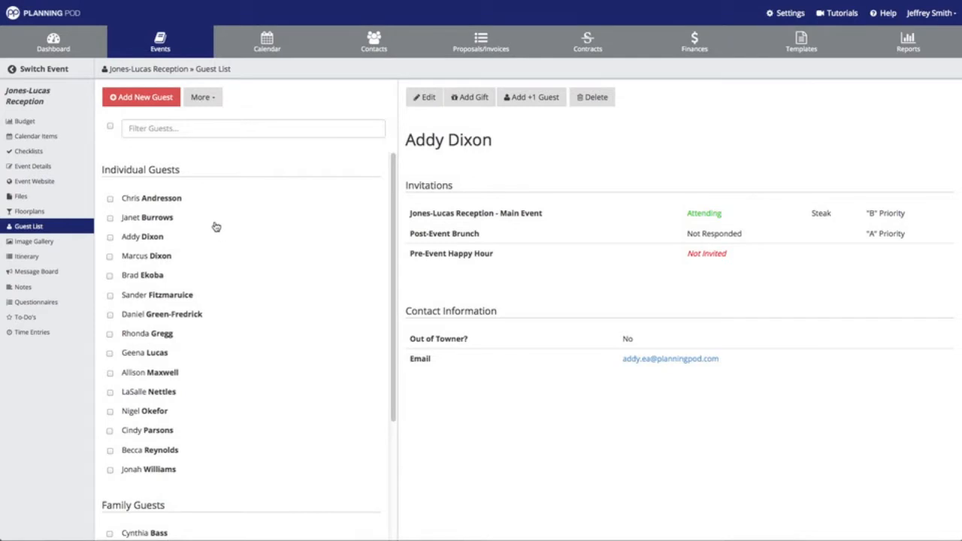
Bulk-change the eighth, ninth and eleventh guests' Main Event RSVP to Attending
click(110, 334)
click(109, 354)
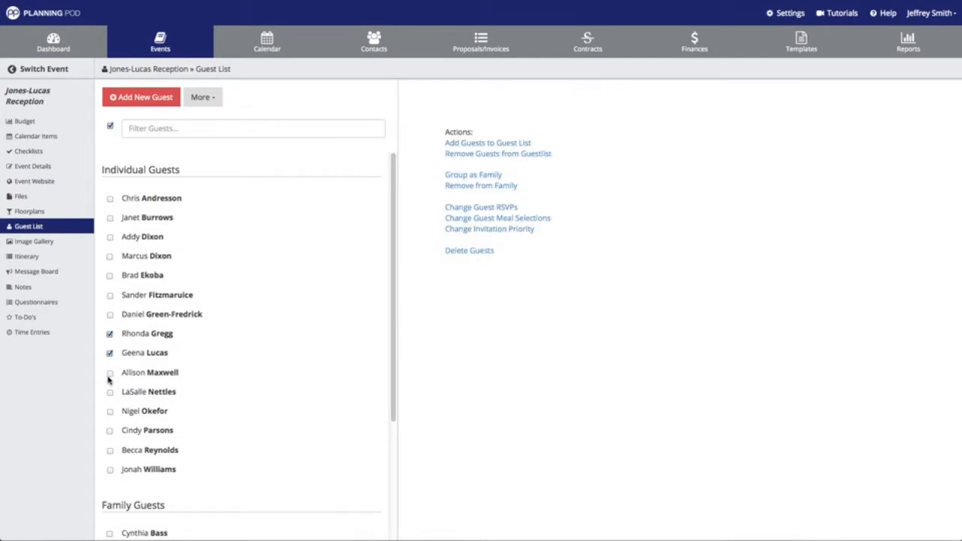
click(110, 392)
click(488, 213)
click(549, 209)
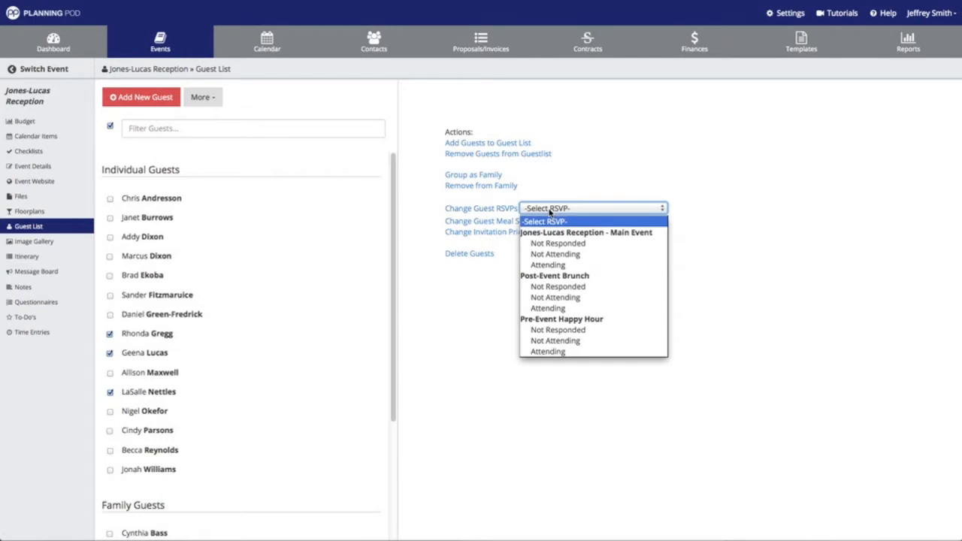
click(557, 265)
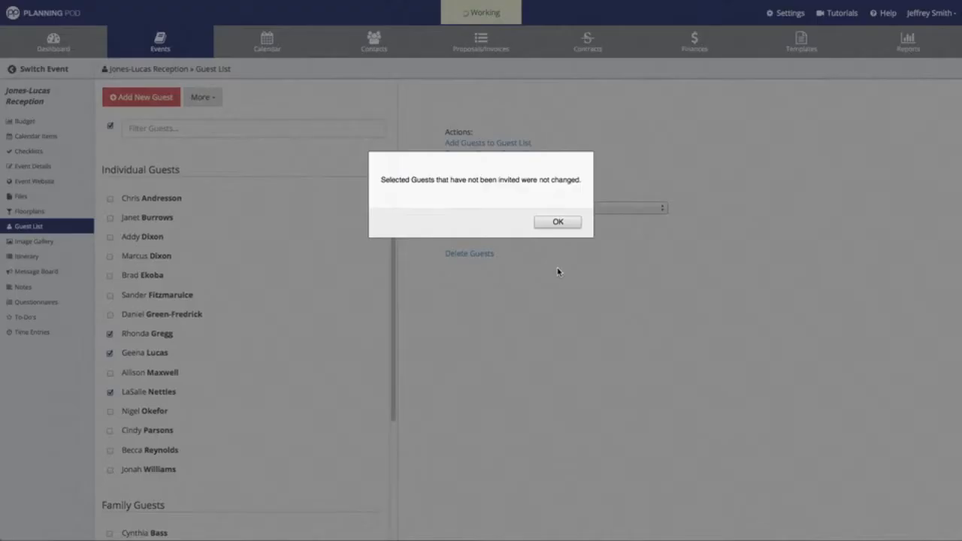
click(557, 221)
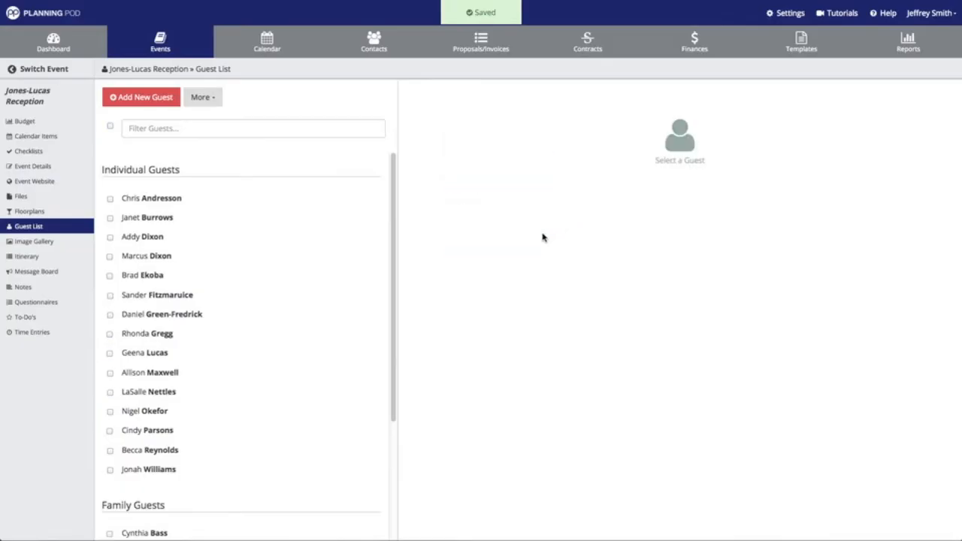
Review the eighth and eleventh guests' invitations, then tick the fifth and sixth guests
click(163, 335)
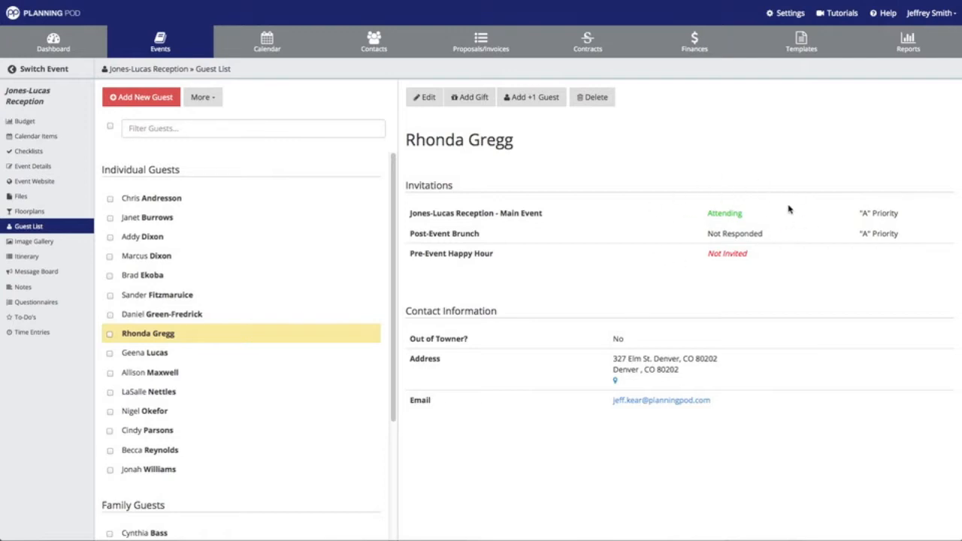
click(168, 394)
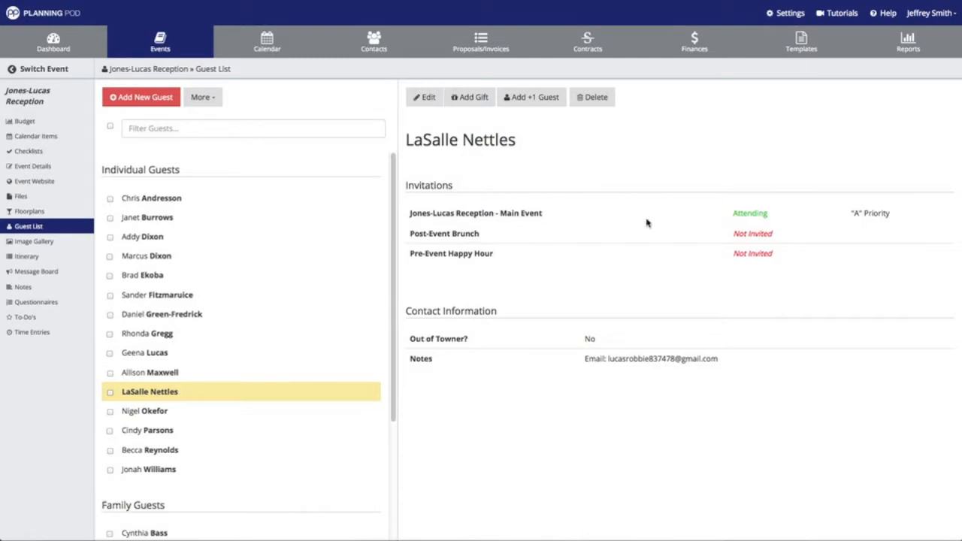
click(110, 276)
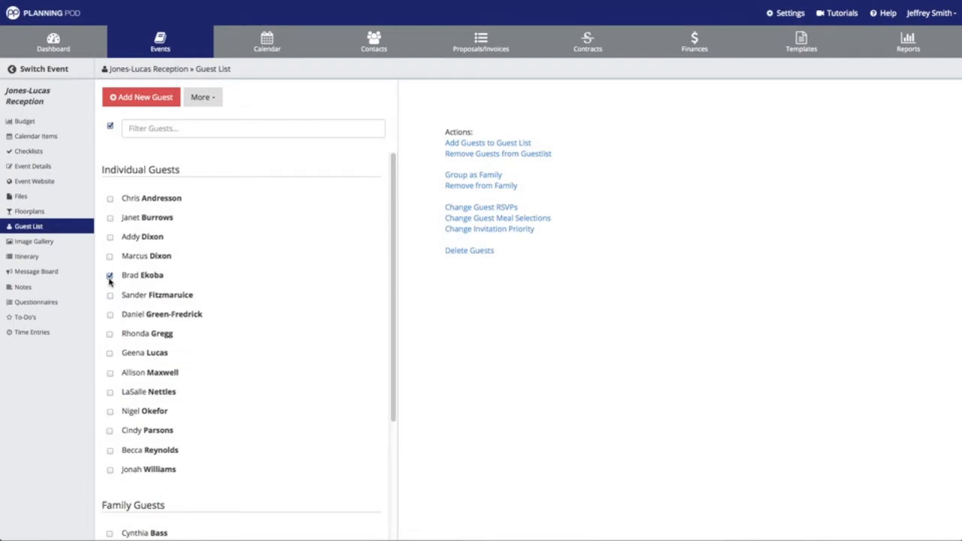
click(110, 296)
Bulk-set Steak as the Main Event meal for the eighth and ninth guests, then verify it
click(109, 295)
click(110, 276)
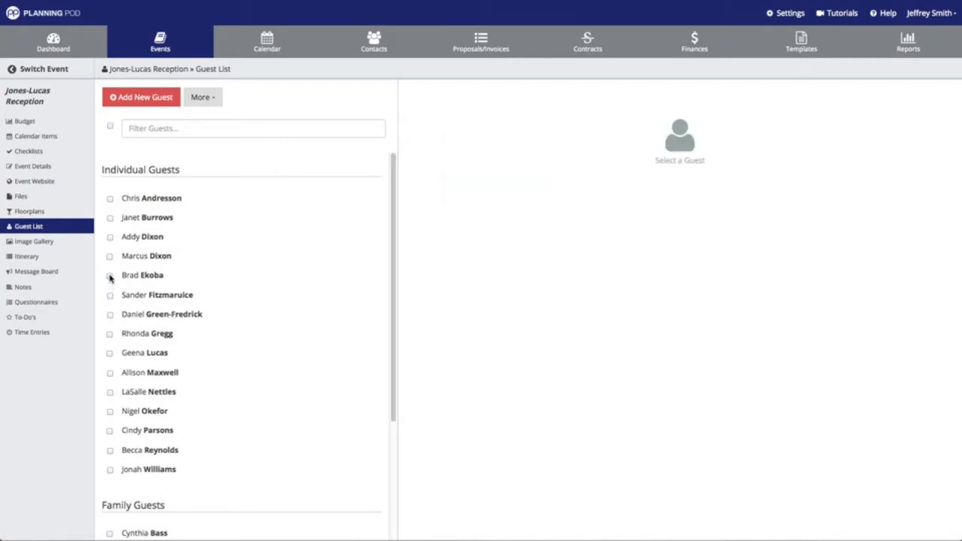
click(109, 353)
click(109, 335)
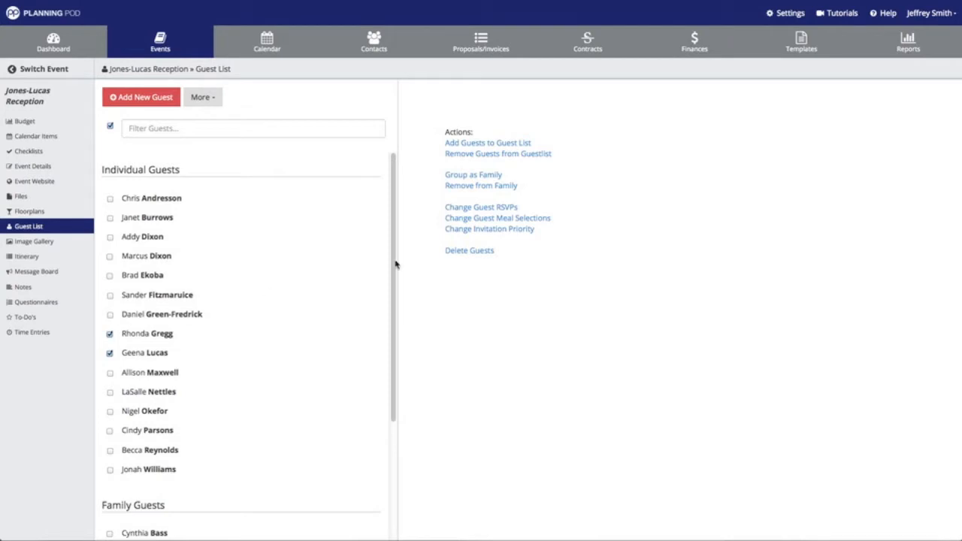
click(535, 219)
click(571, 219)
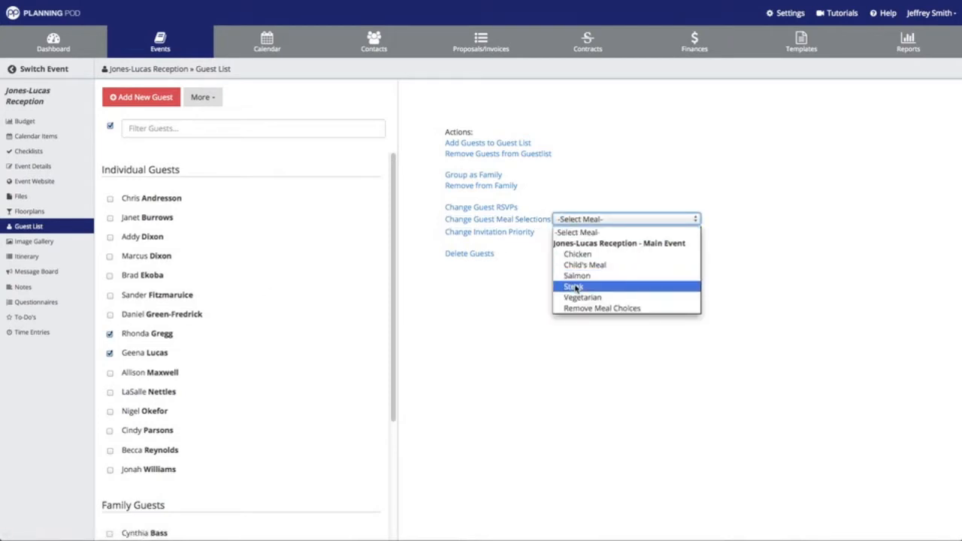
click(573, 287)
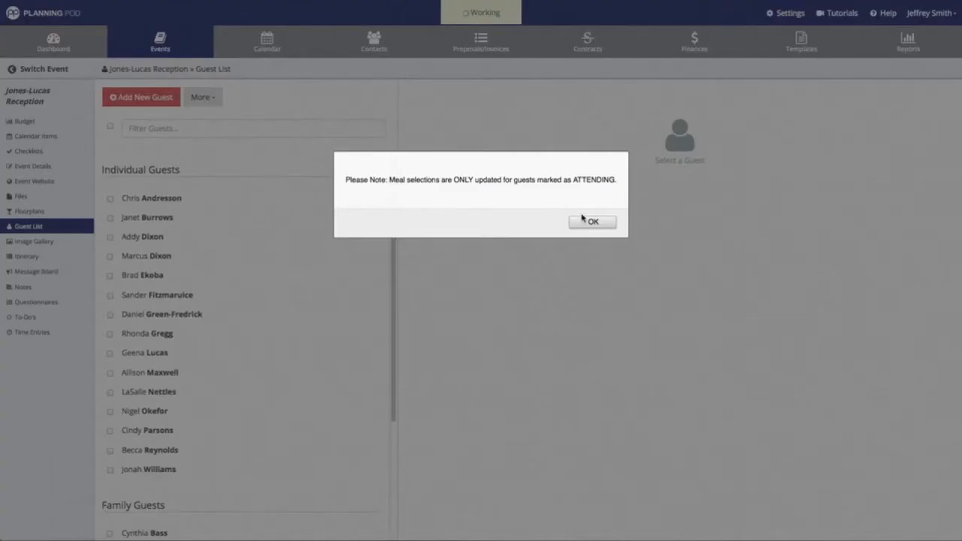
click(591, 219)
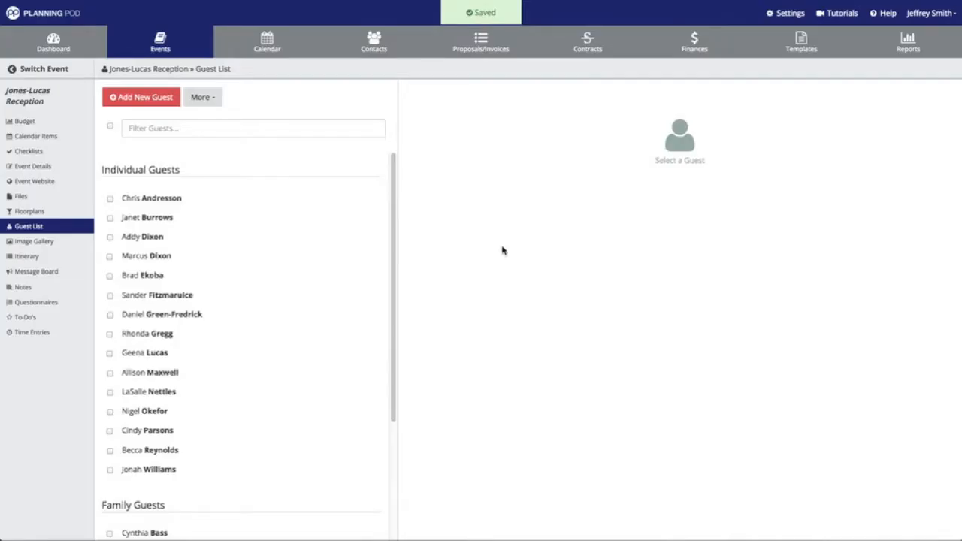
click(167, 352)
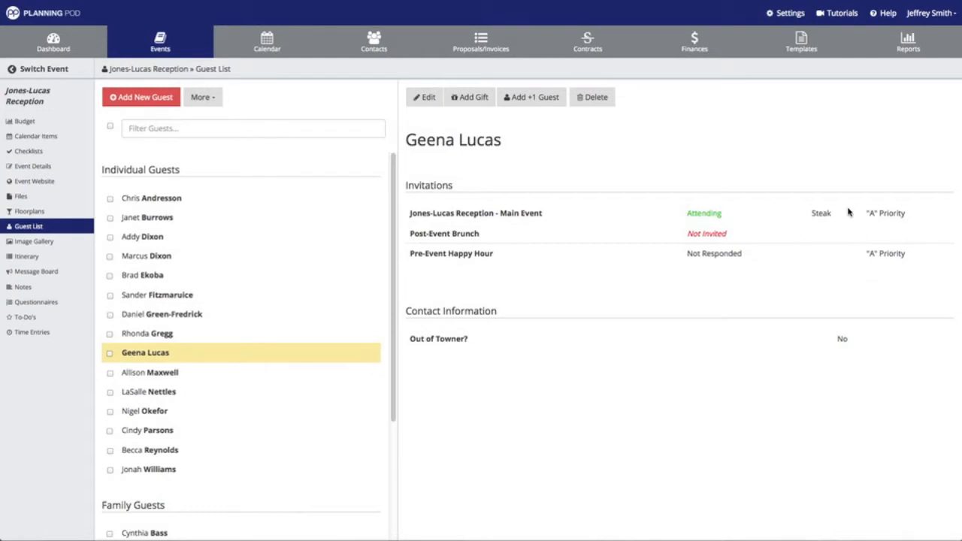
Select the ninth and tenth guests and bulk-set their Post-Event Brunch priority to "A" List
click(110, 354)
click(110, 373)
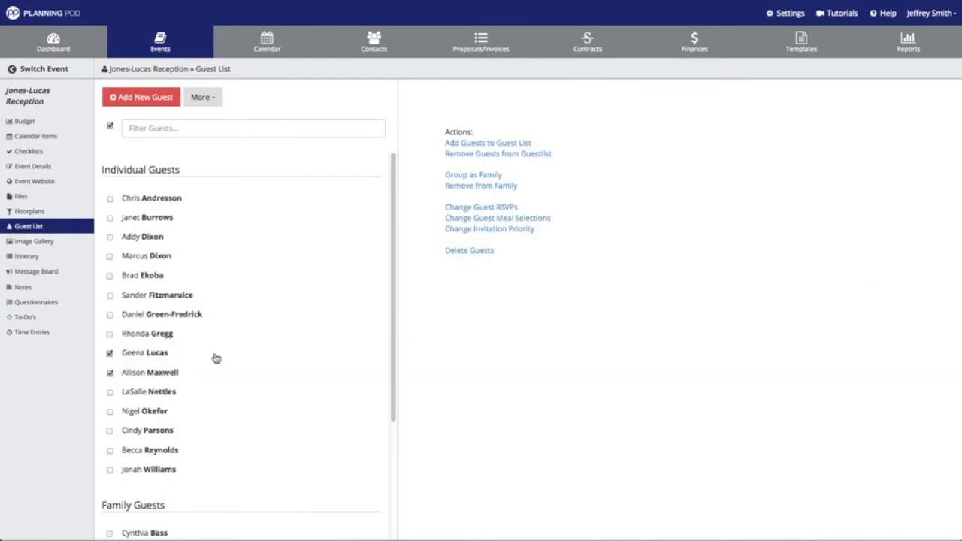
click(475, 231)
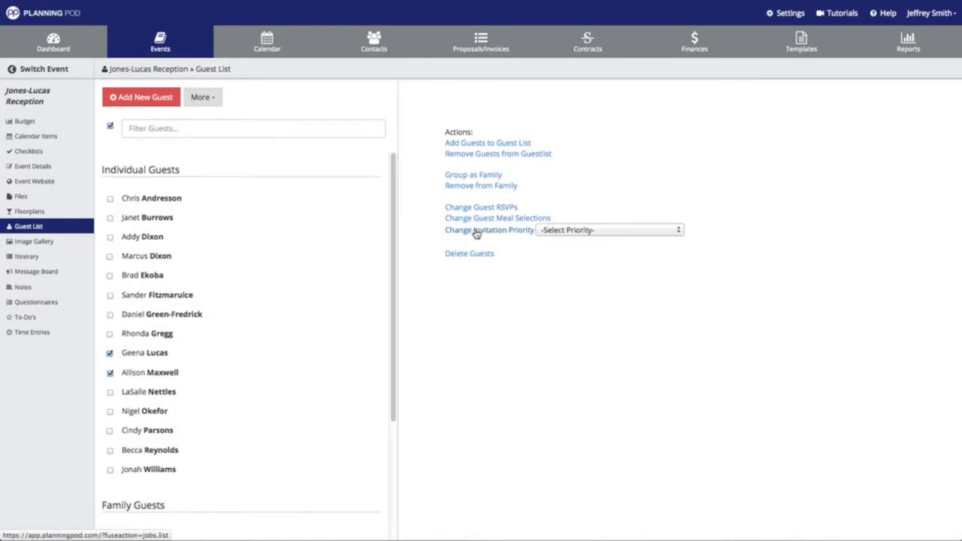
click(561, 230)
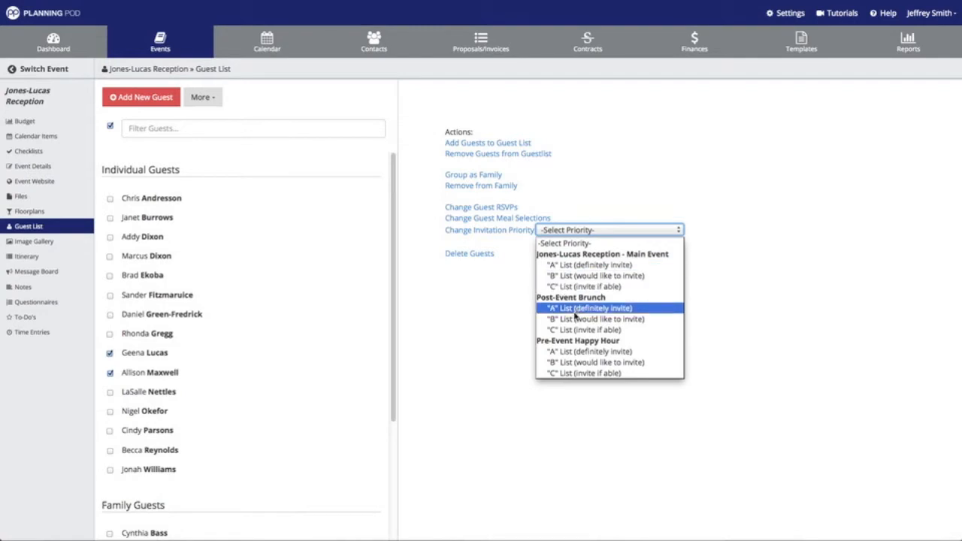
click(593, 265)
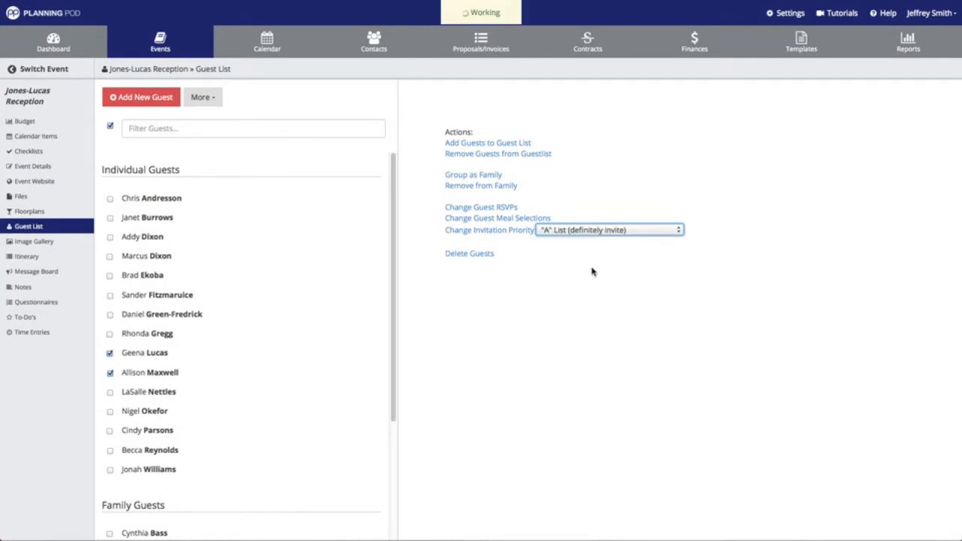
Permanently delete the thirteenth guest, then view the live Jones-Lucas Reception event website
click(110, 450)
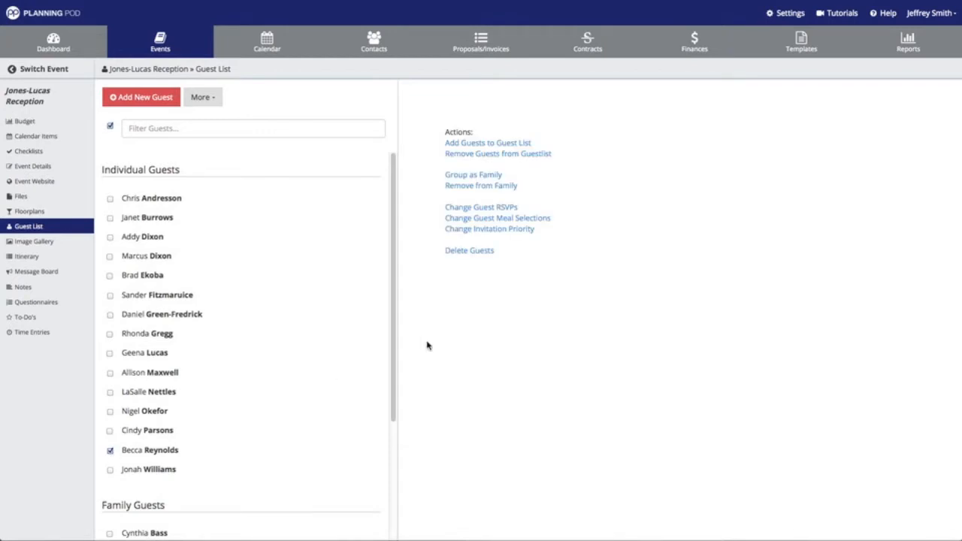
click(481, 252)
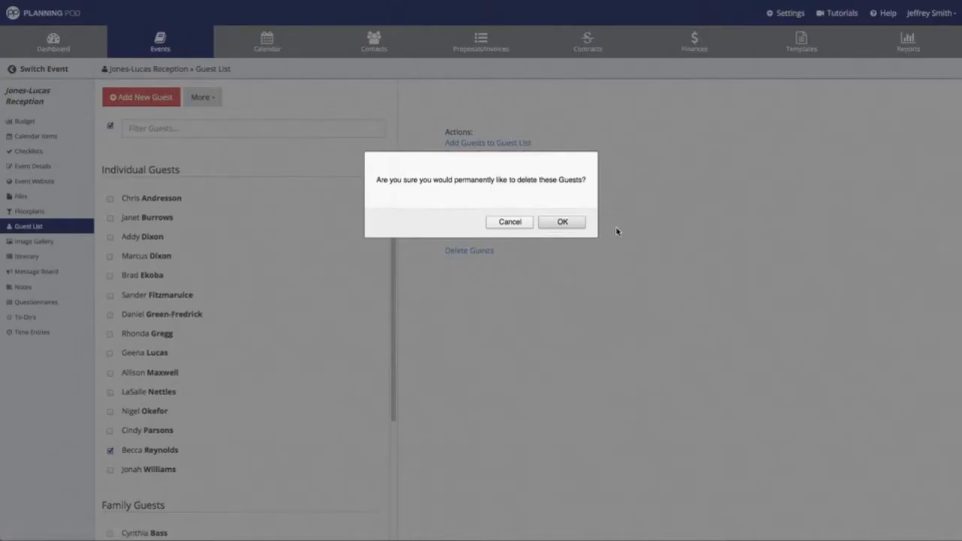
click(564, 223)
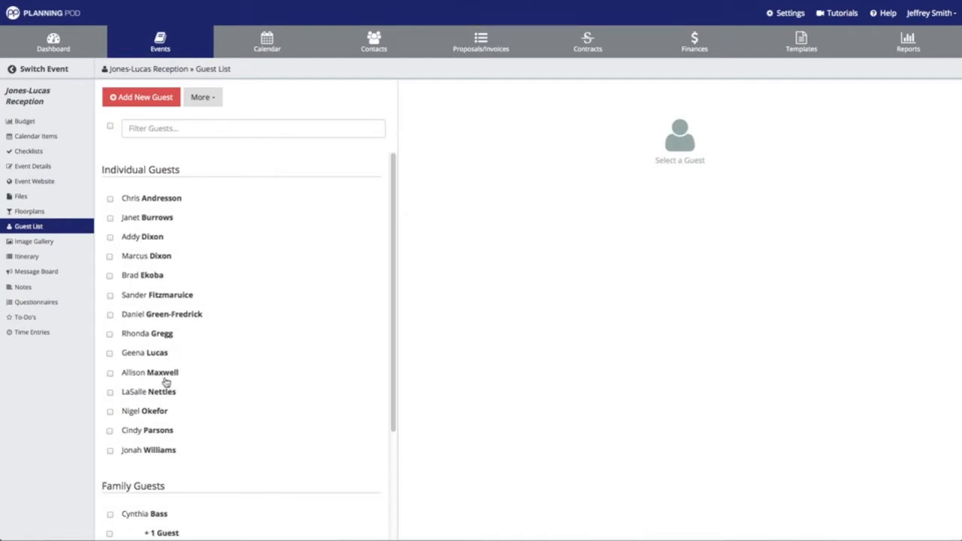
click(48, 183)
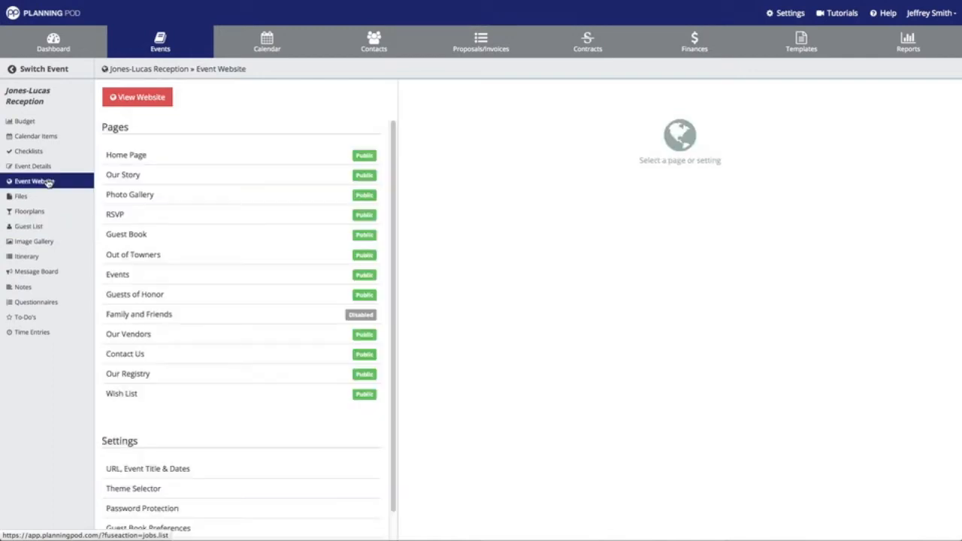
click(141, 100)
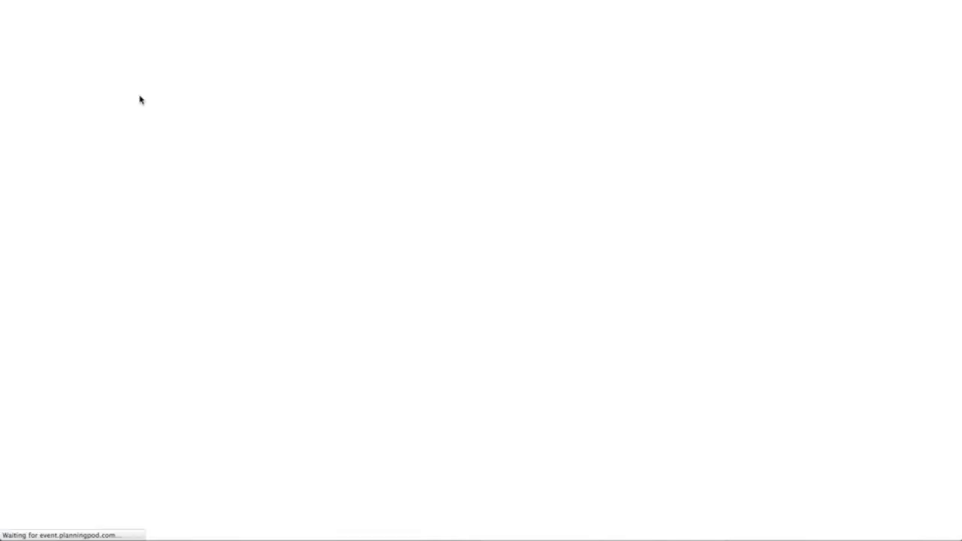
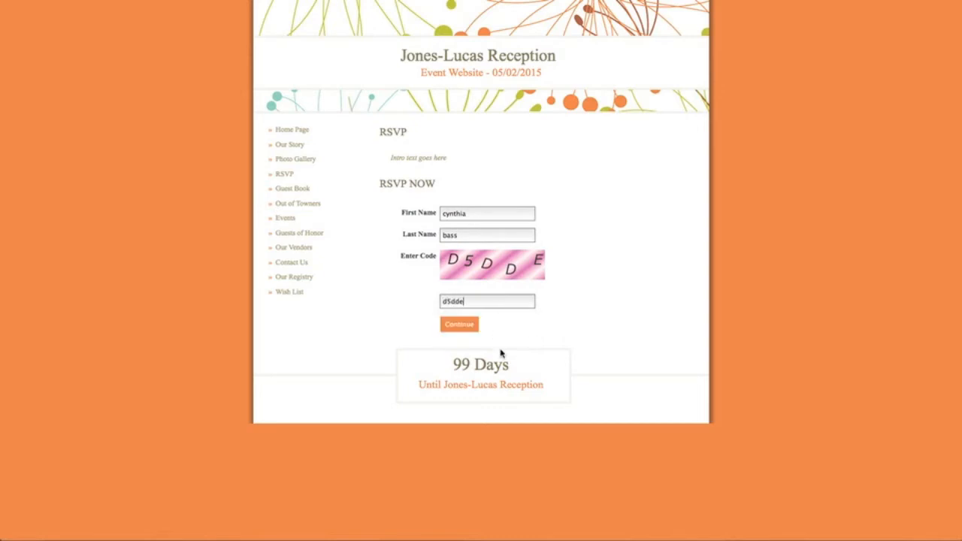
Continue to the RSVP choices and mark the main guest attending with Salmon
click(460, 324)
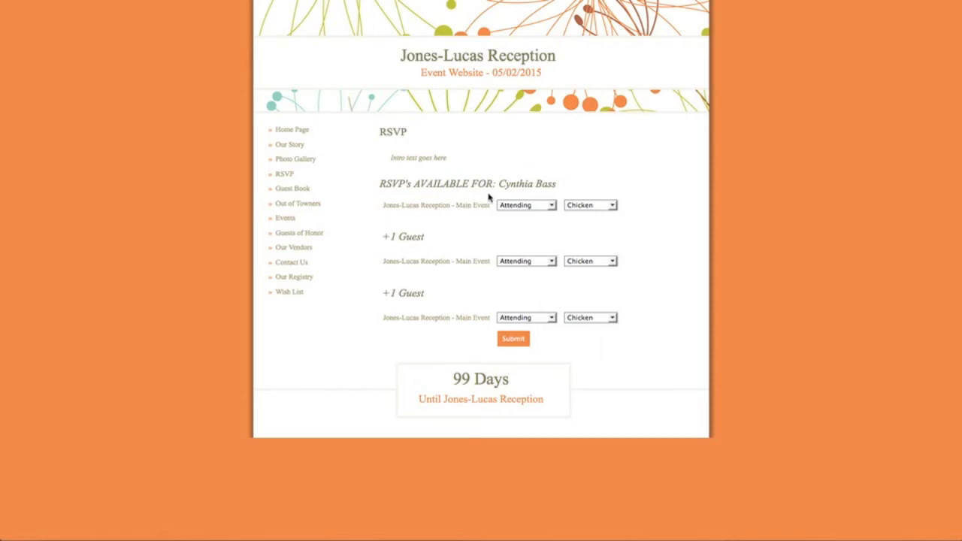
click(552, 206)
click(529, 215)
click(569, 207)
click(579, 232)
Mark the first +1 attending with Steak and the second +1 Not Attending, then submit
click(553, 263)
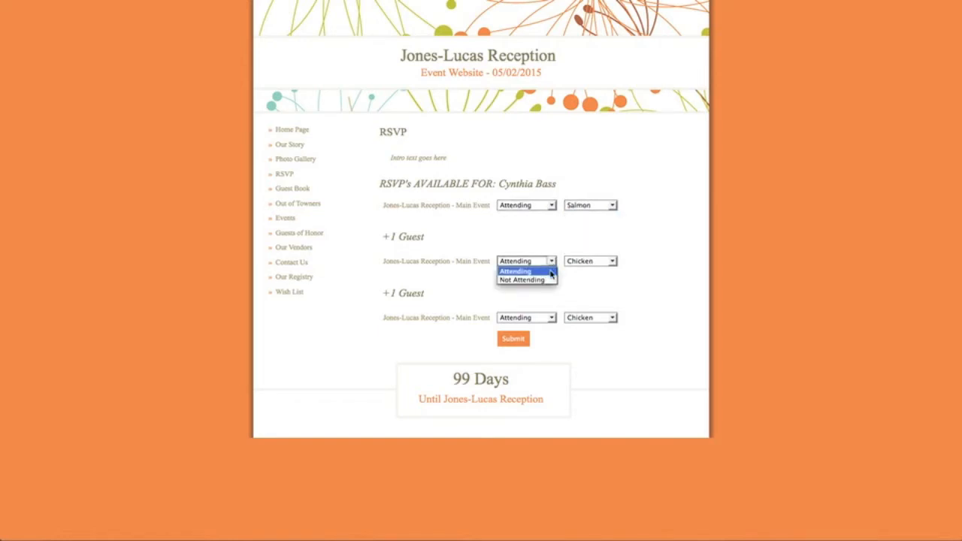
click(544, 272)
click(613, 264)
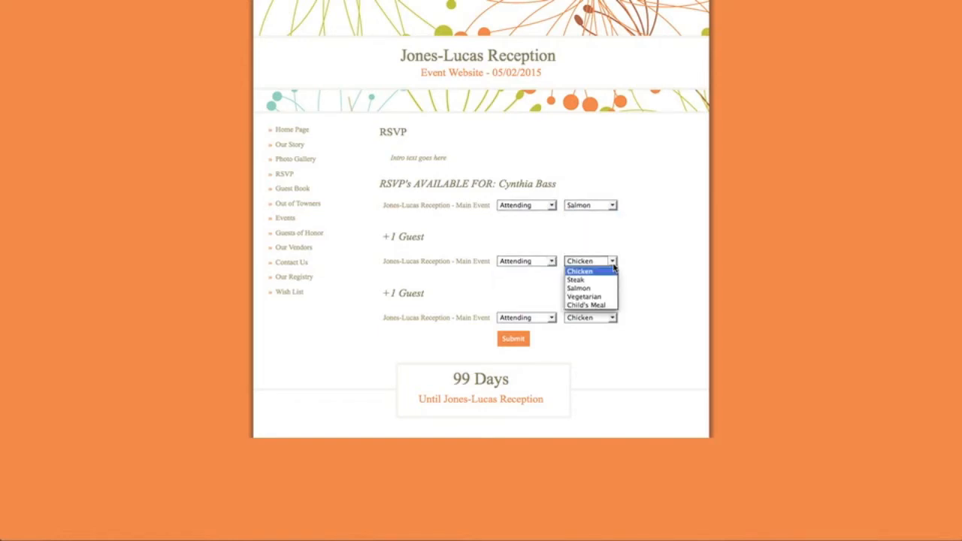
click(586, 280)
click(552, 318)
click(542, 337)
click(515, 340)
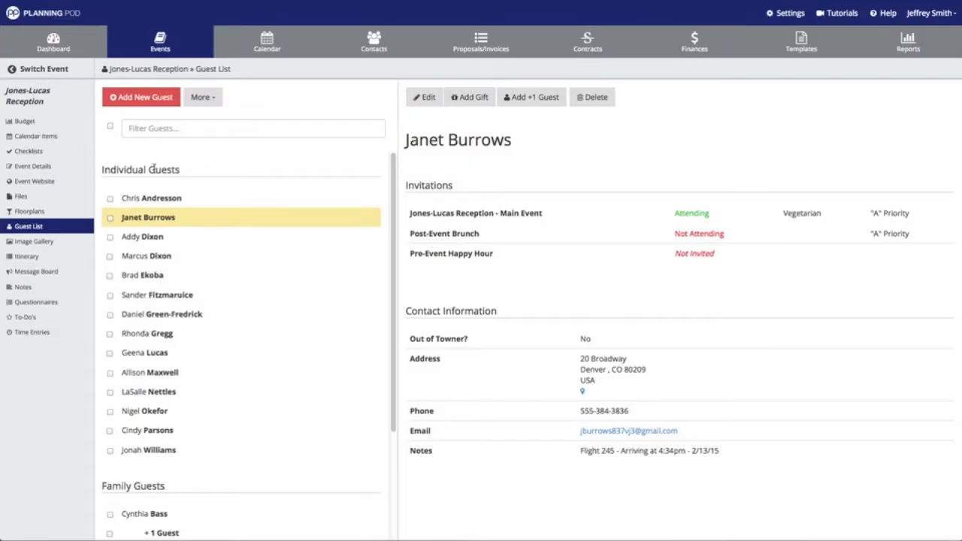
Check the family guest's record and both +1 guests: first attending with Steak, second Not Attending
scroll(154, 173, down, 3)
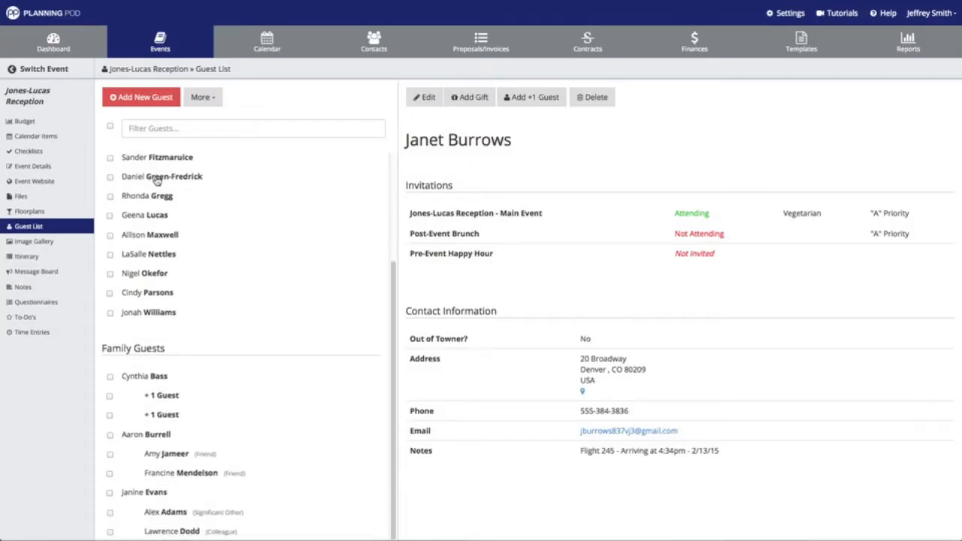
click(159, 381)
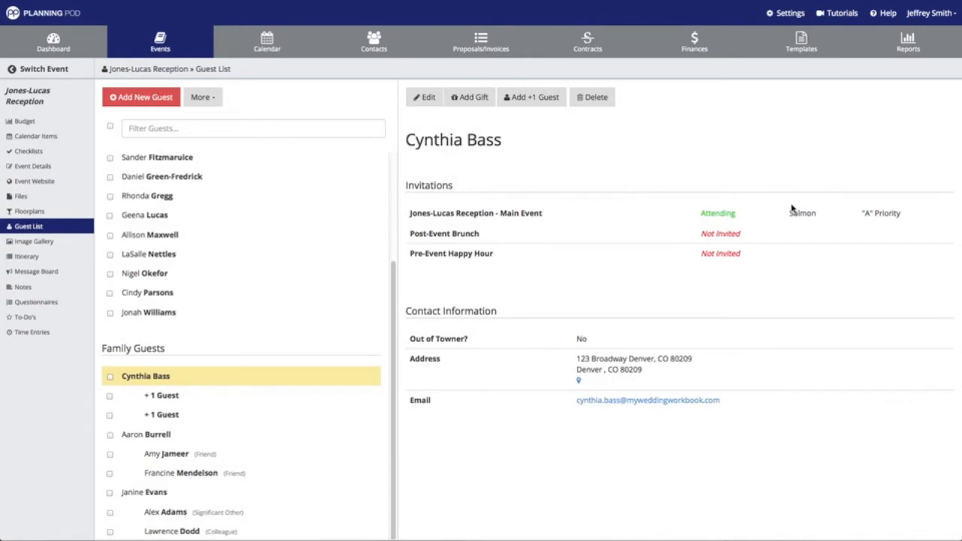
click(158, 400)
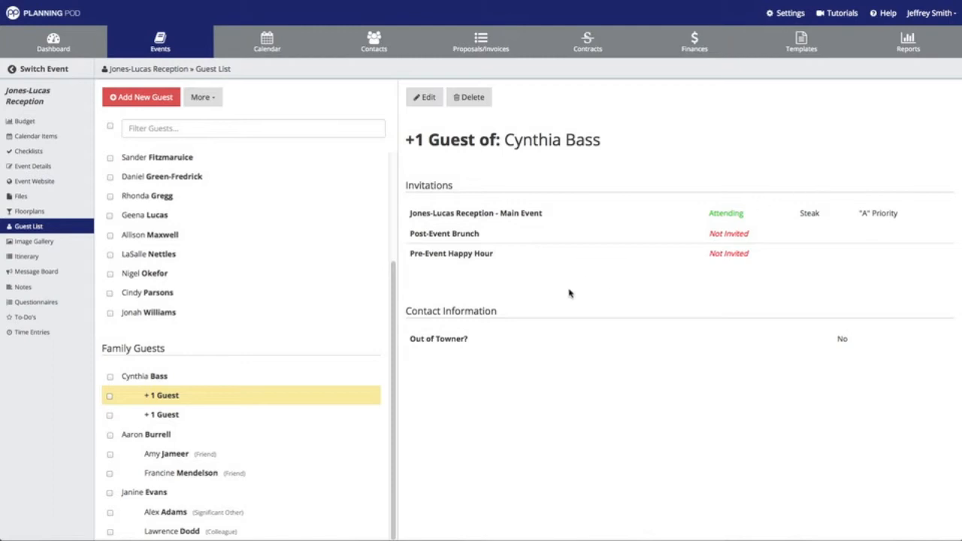
click(188, 417)
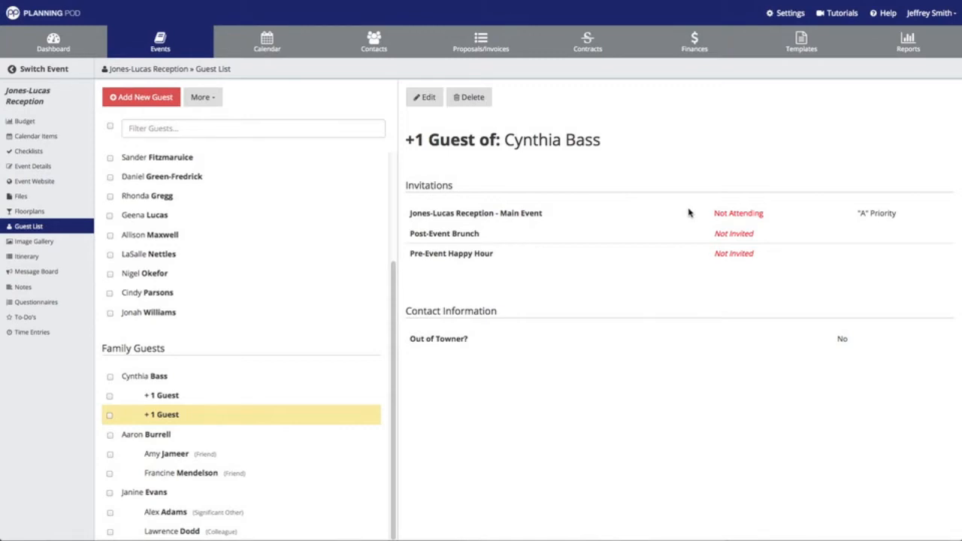
scroll(244, 242, up, 3)
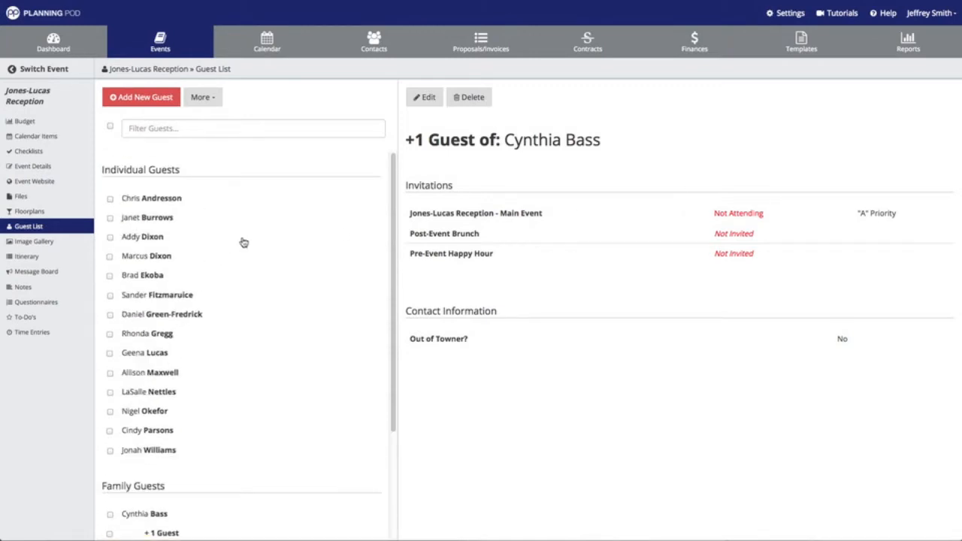
Show the RSVP/Meal Totals overview: 23 invited, 7 attending, 2 not attending, Steak 4
click(212, 100)
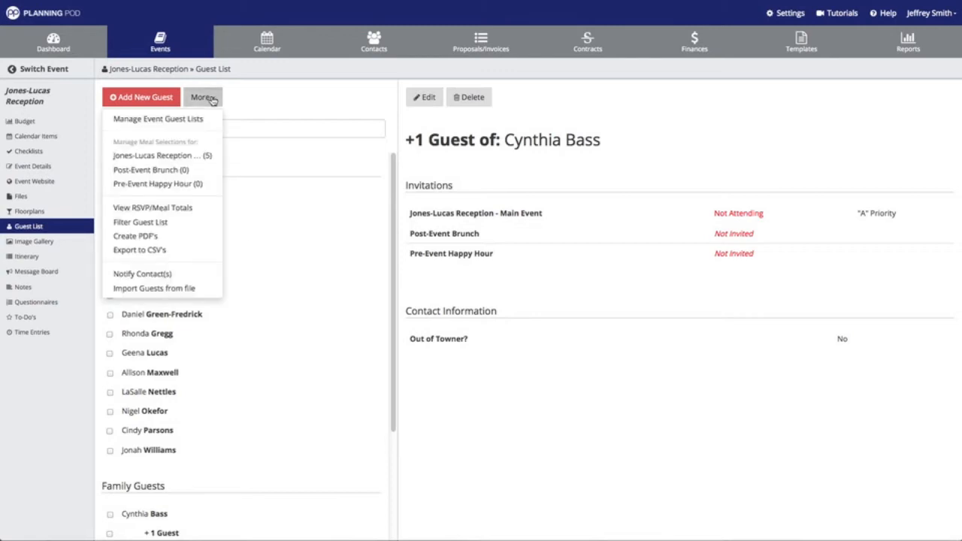
click(198, 214)
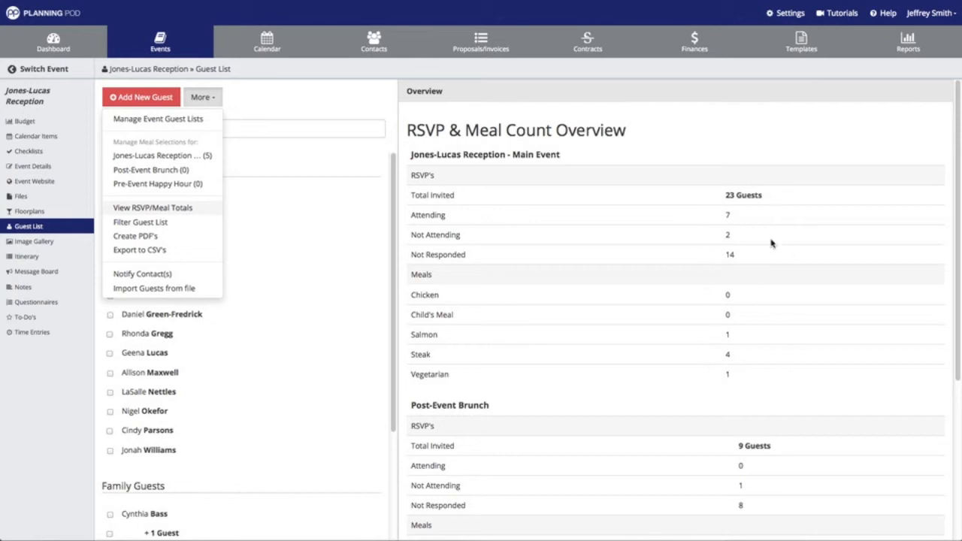
scroll(765, 251, down, 3)
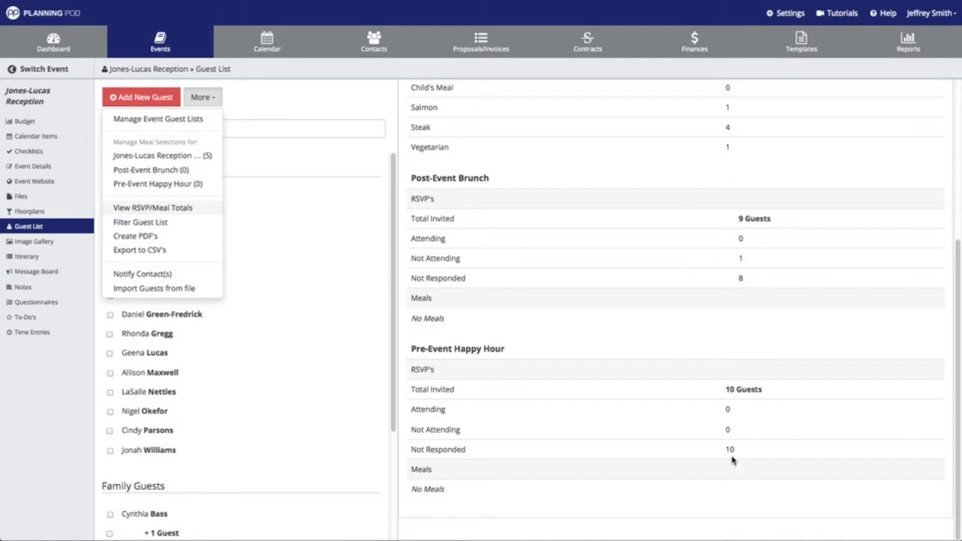
scroll(623, 206, up, 3)
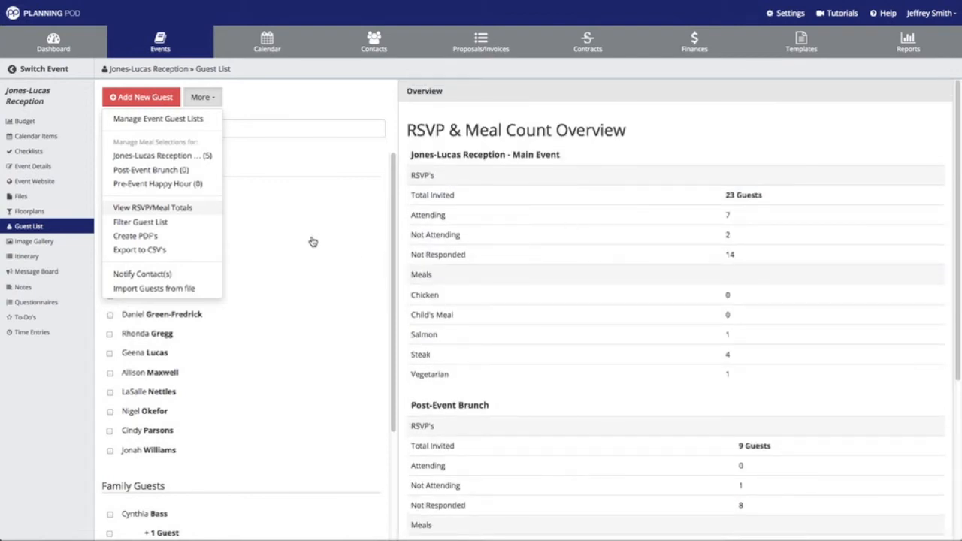
Filter the guest list to guests attending the Main Event
click(168, 225)
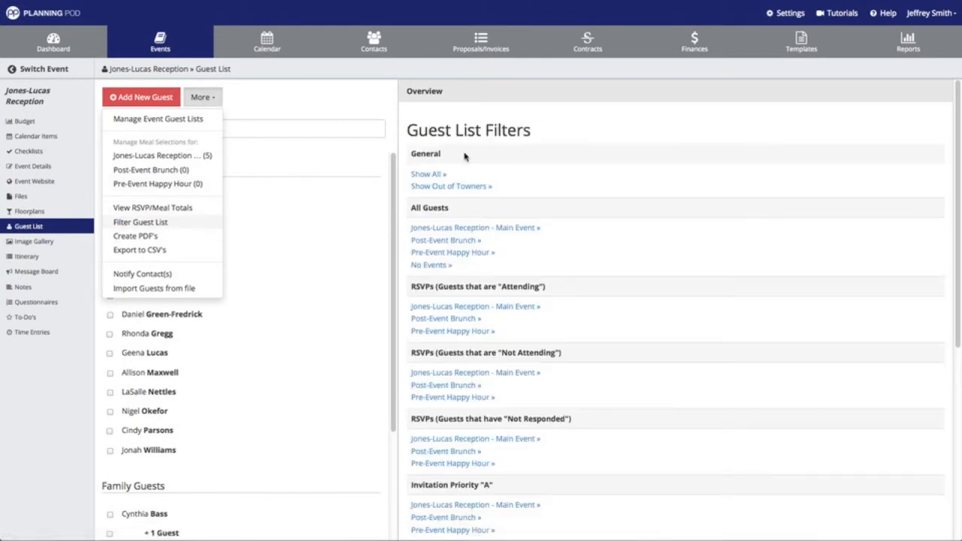
scroll(479, 171, down, 1)
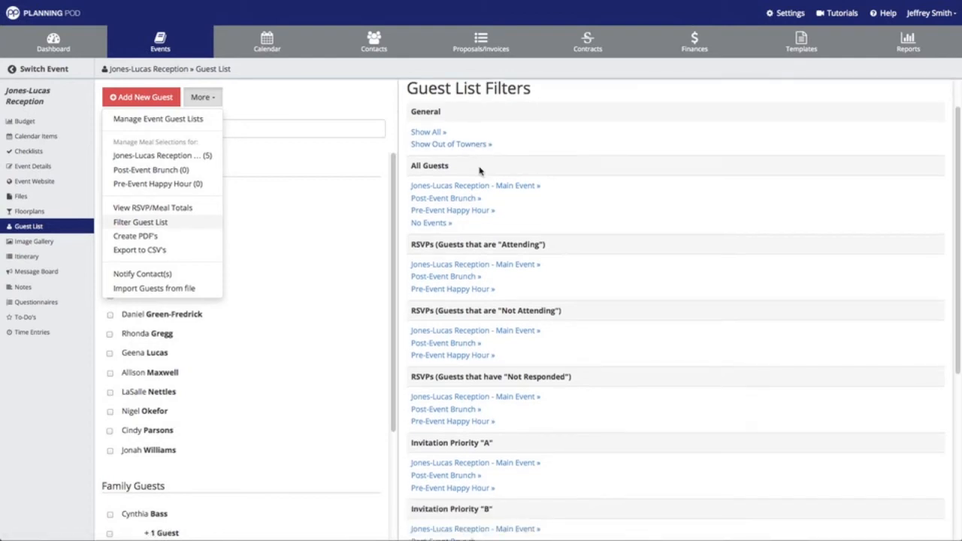
scroll(479, 172, down, 3)
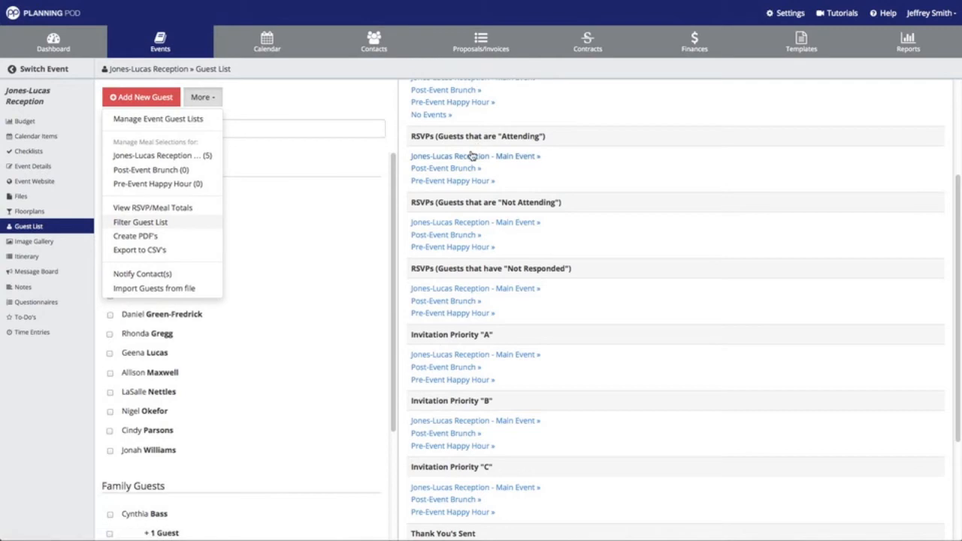
click(470, 156)
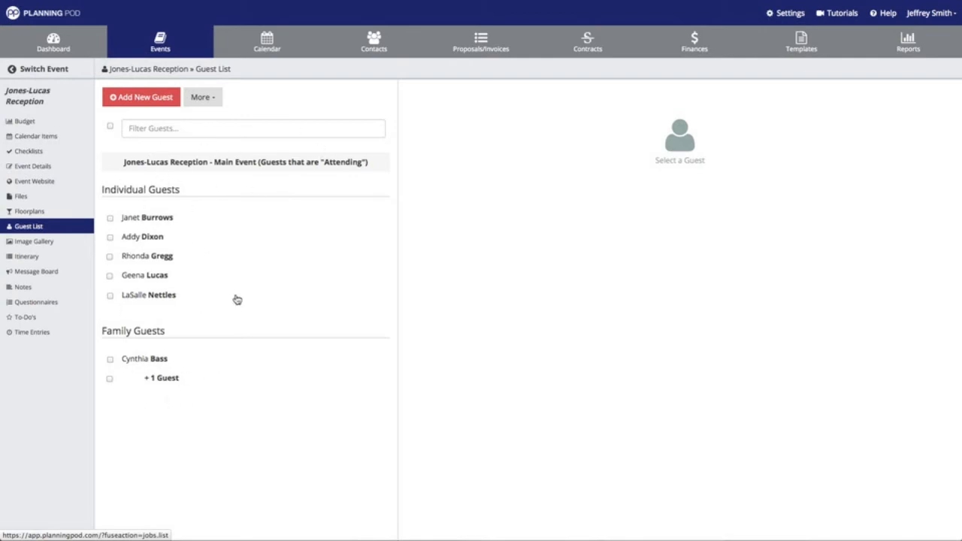
Re-filter the guest list to Post-Event Brunch guests who have not responded
click(210, 99)
click(157, 194)
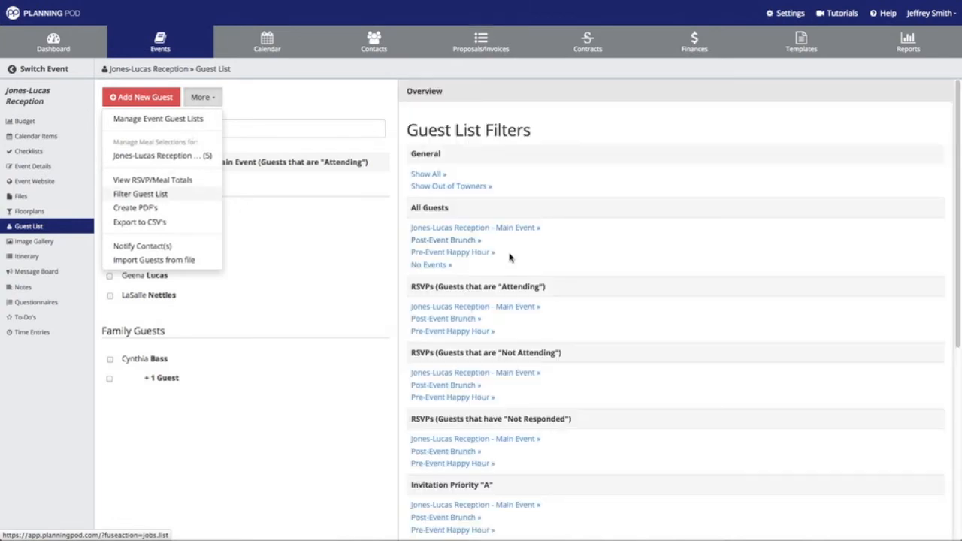
scroll(549, 275, down, 5)
scroll(548, 275, down, 1)
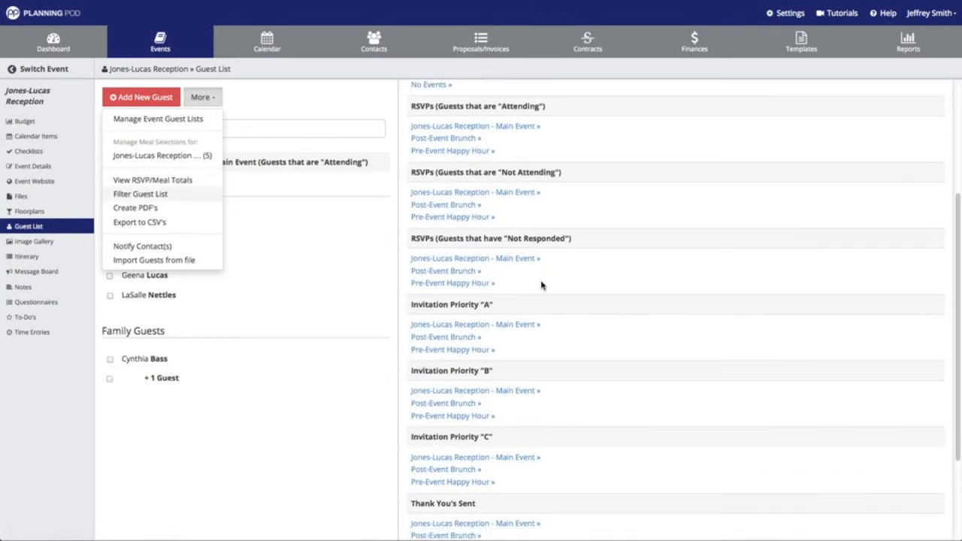
click(474, 271)
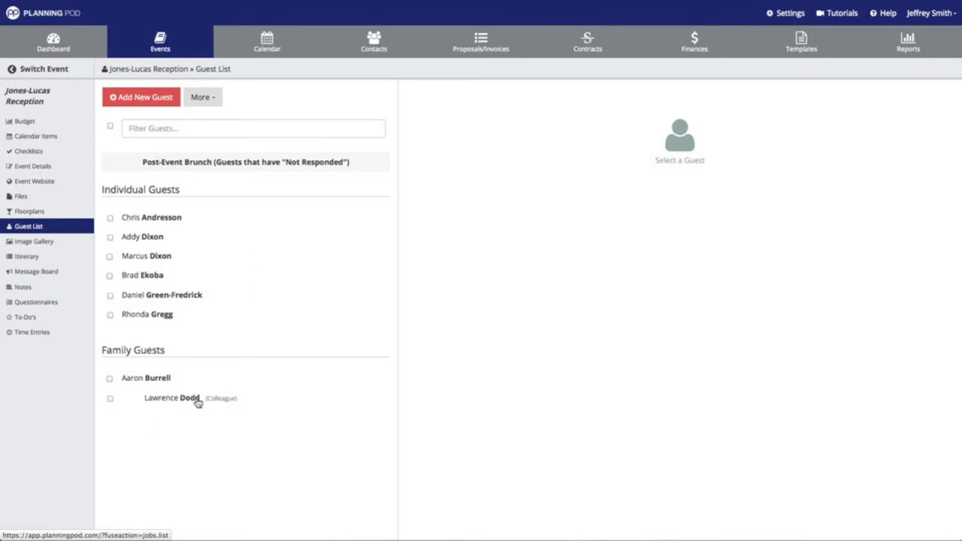
click(218, 104)
Look over the filter options, then bring up the Guest List PDF Options panel
click(179, 197)
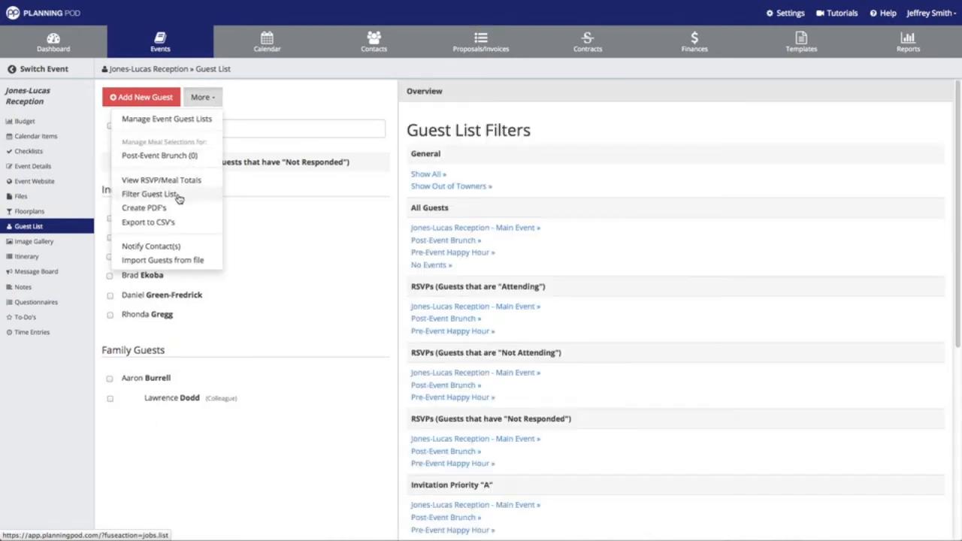
scroll(474, 240, down, 4)
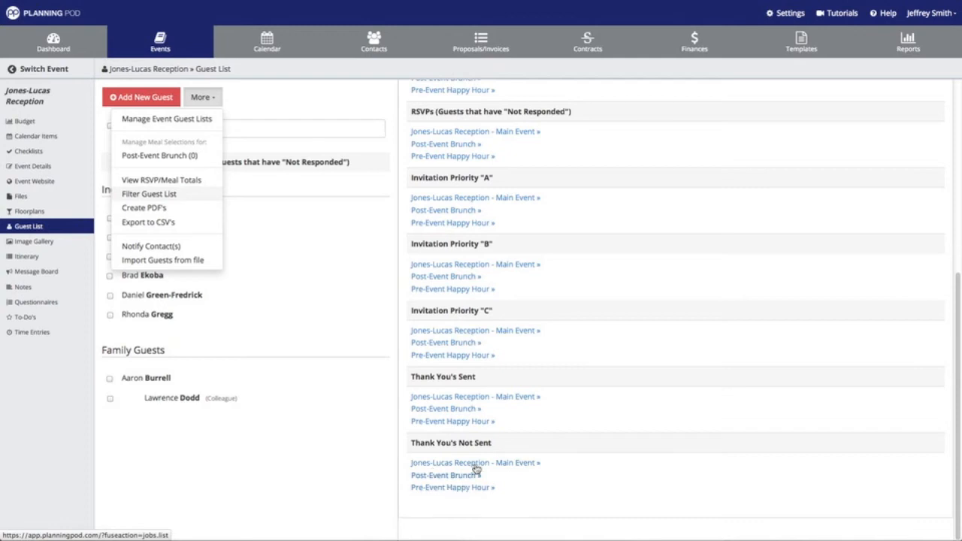
scroll(498, 368, up, 1)
scroll(497, 367, up, 5)
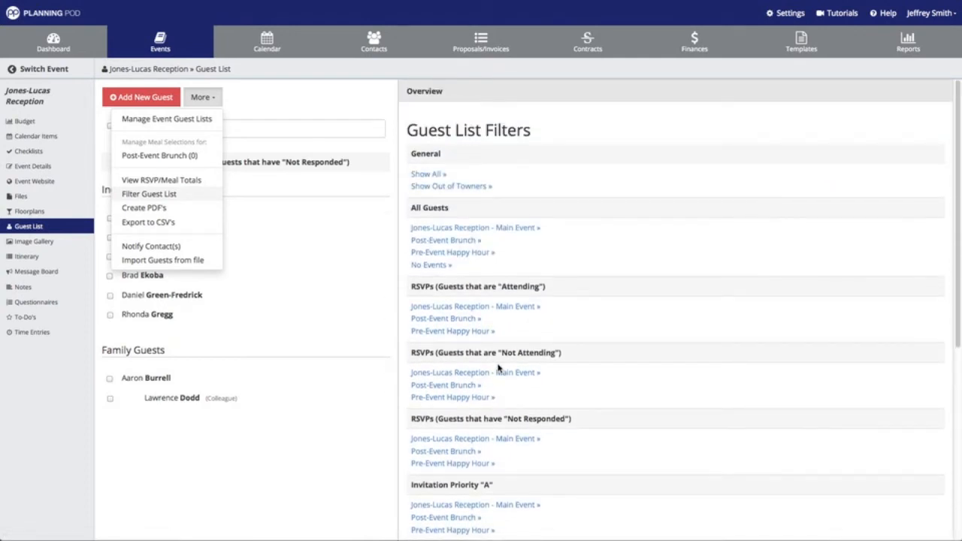
click(161, 209)
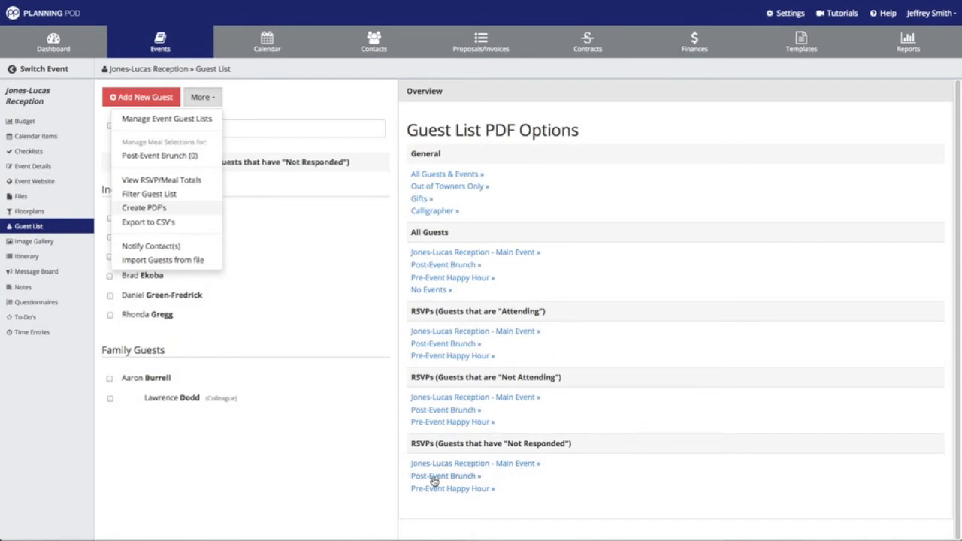
Save the attending Main Event guests PDF as guestlist.pdf and open it
click(469, 333)
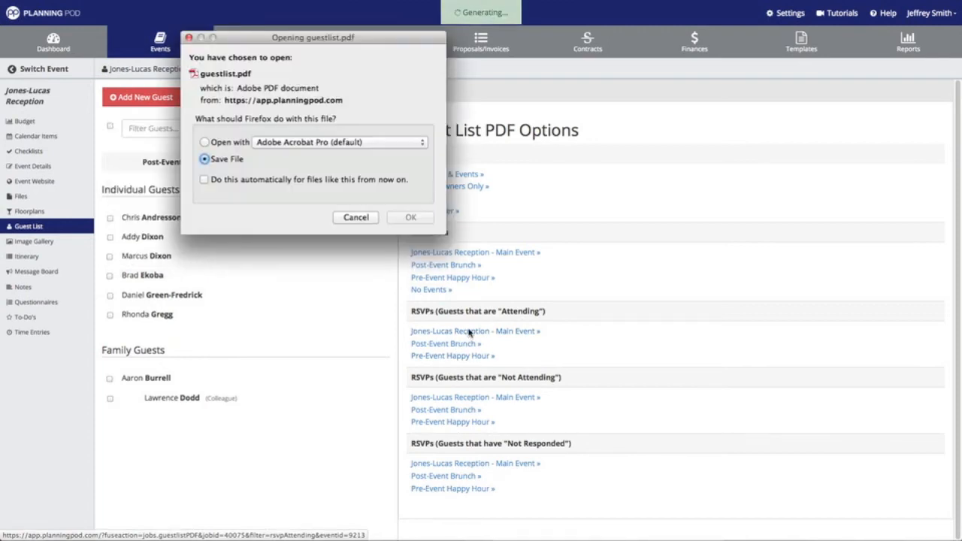
click(410, 218)
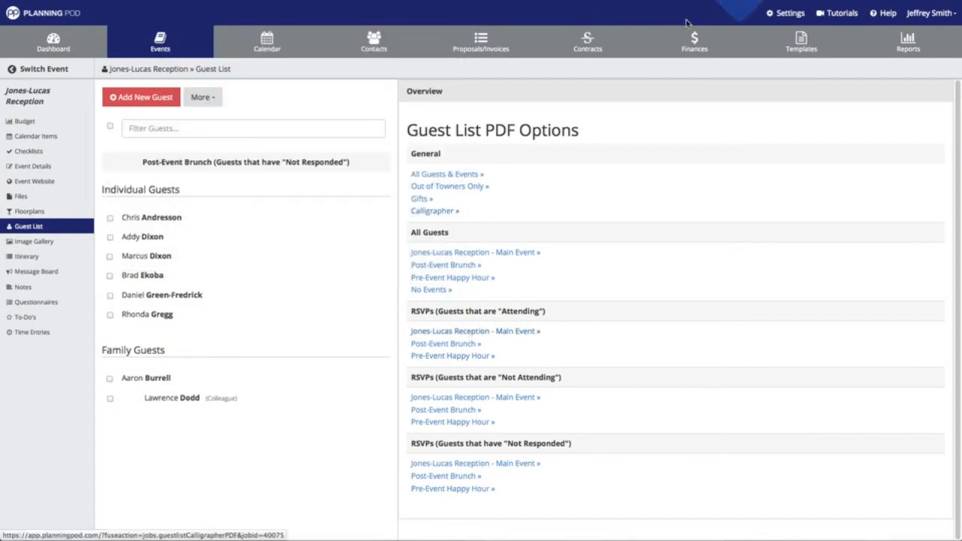
click(735, 0)
click(626, 19)
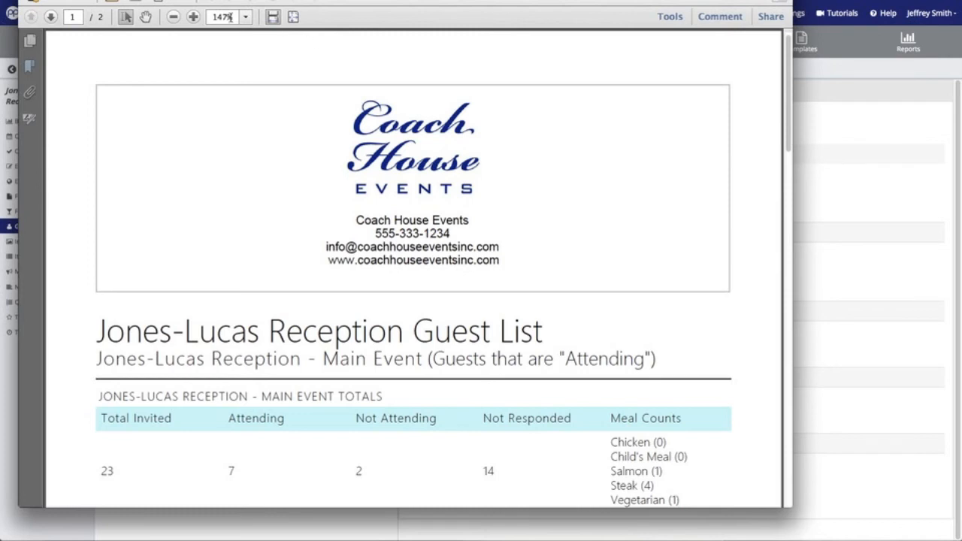
click(244, 18)
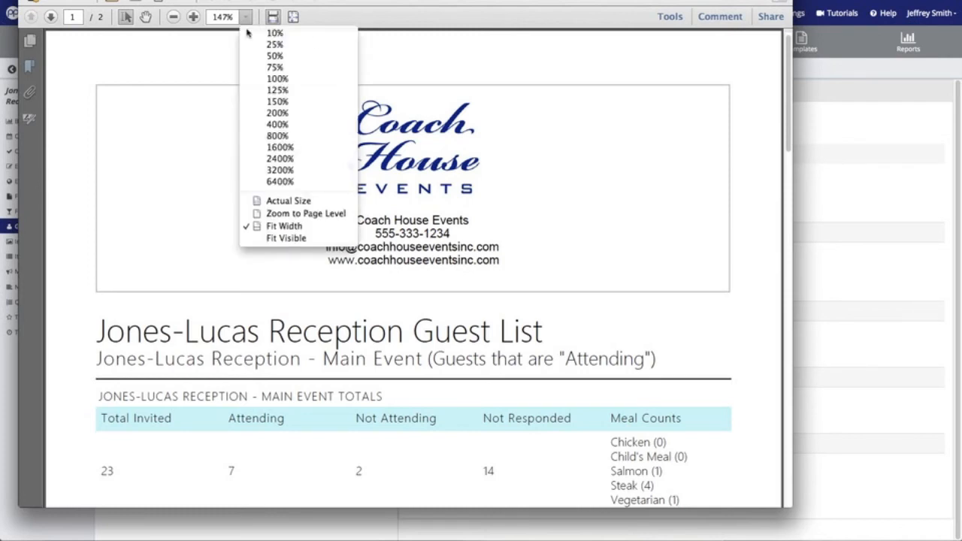
click(285, 201)
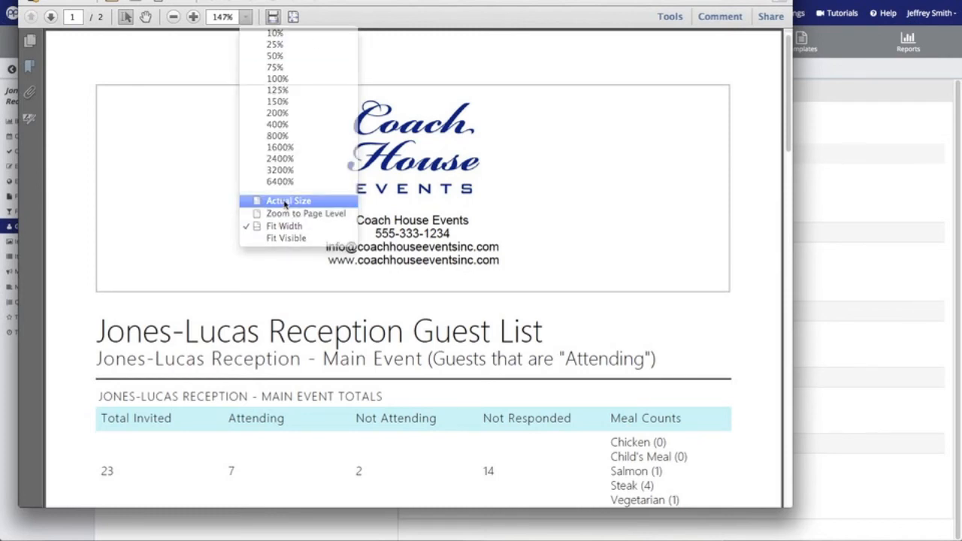
scroll(403, 197, down, 5)
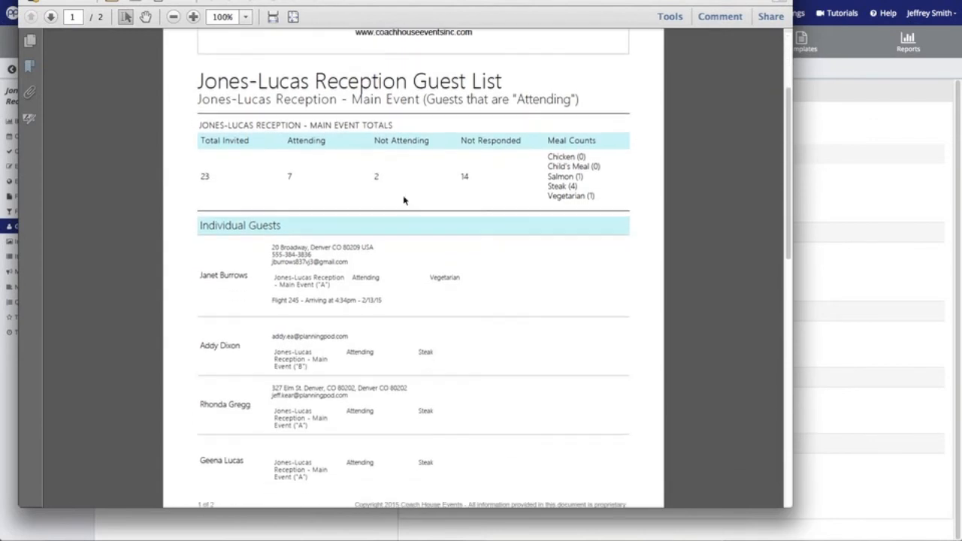
scroll(403, 200, down, 1)
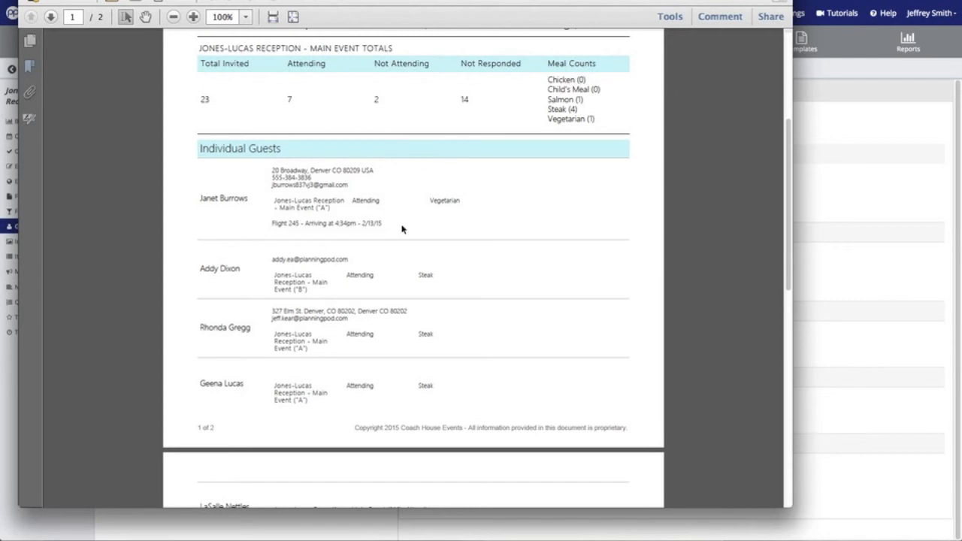
scroll(402, 229, down, 5)
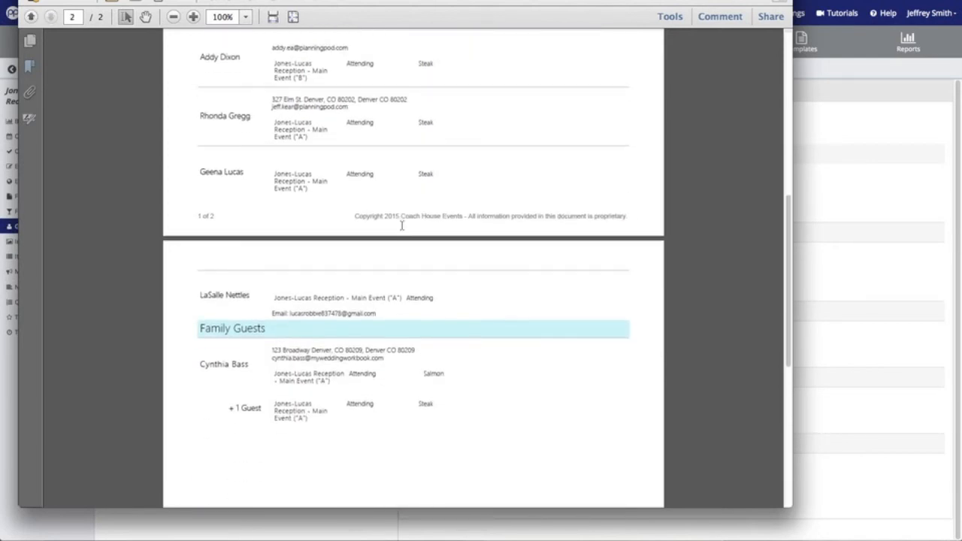
scroll(402, 227, down, 1)
scroll(402, 228, up, 12)
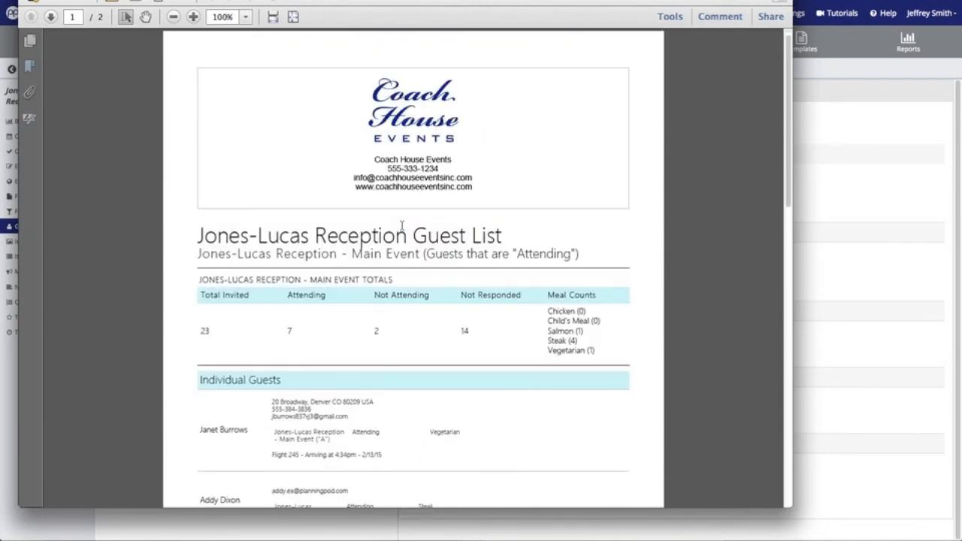
Close the PDF, export attending Main Event guests as guestlist.csv, and open the file
click(857, 142)
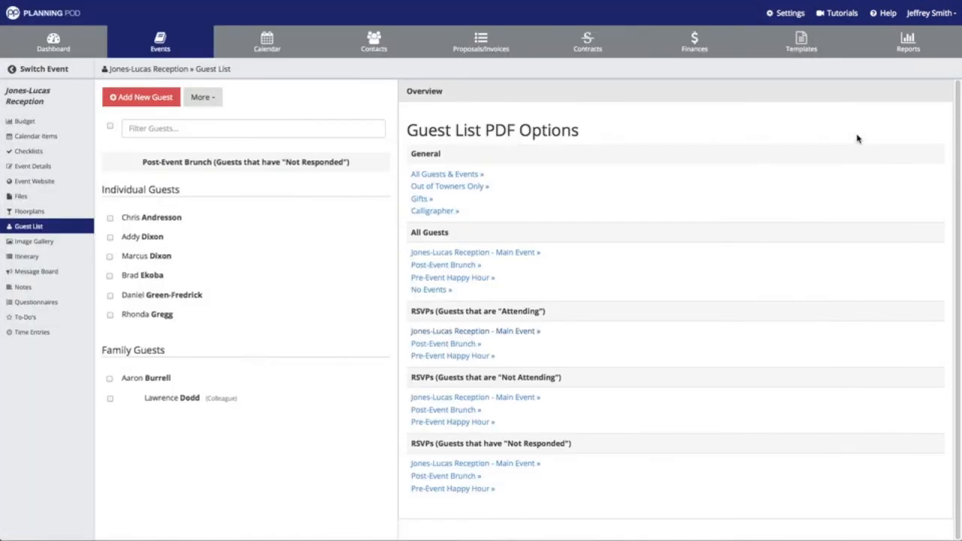
click(203, 97)
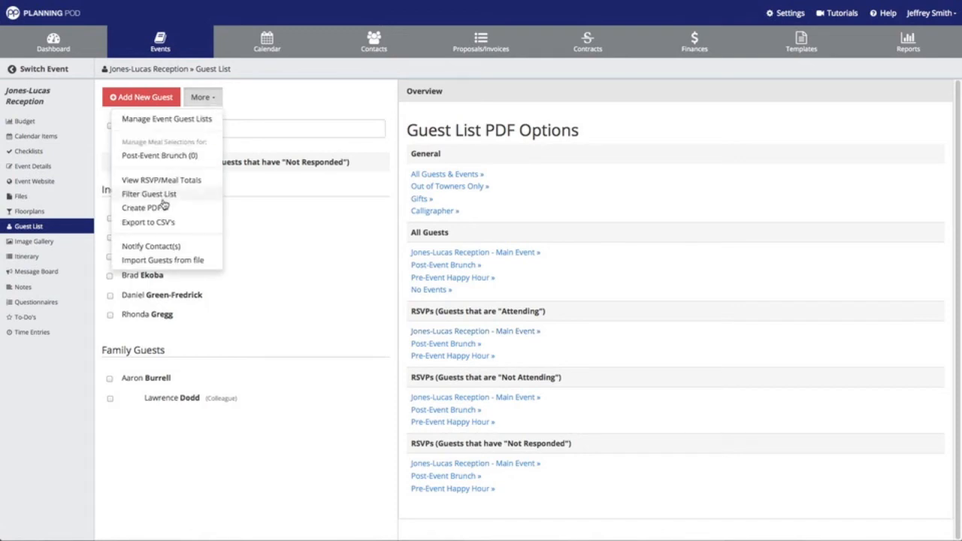
click(165, 223)
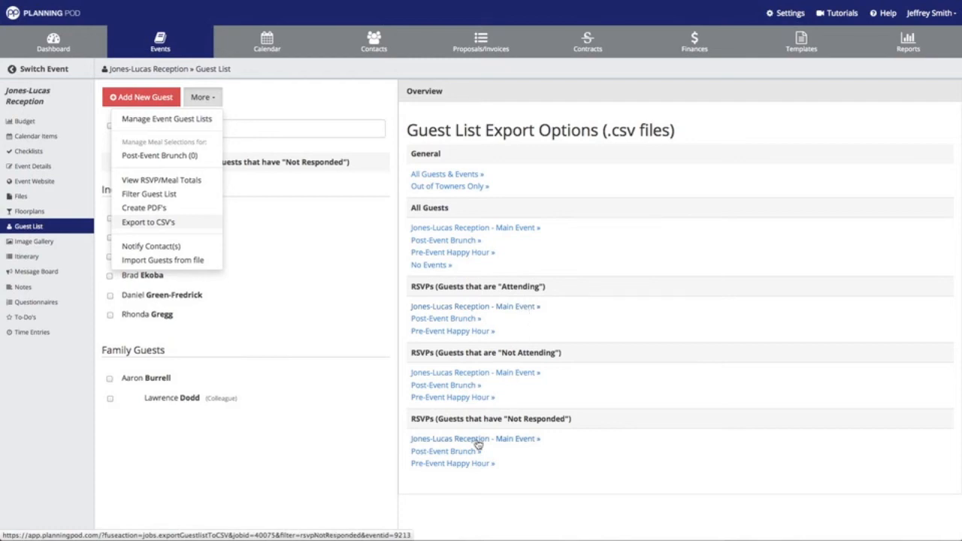
click(498, 311)
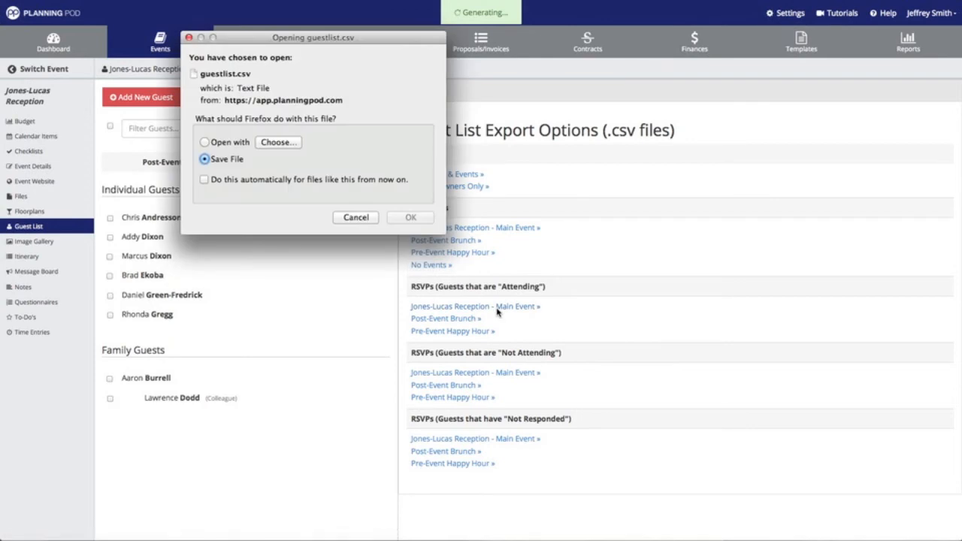
click(417, 221)
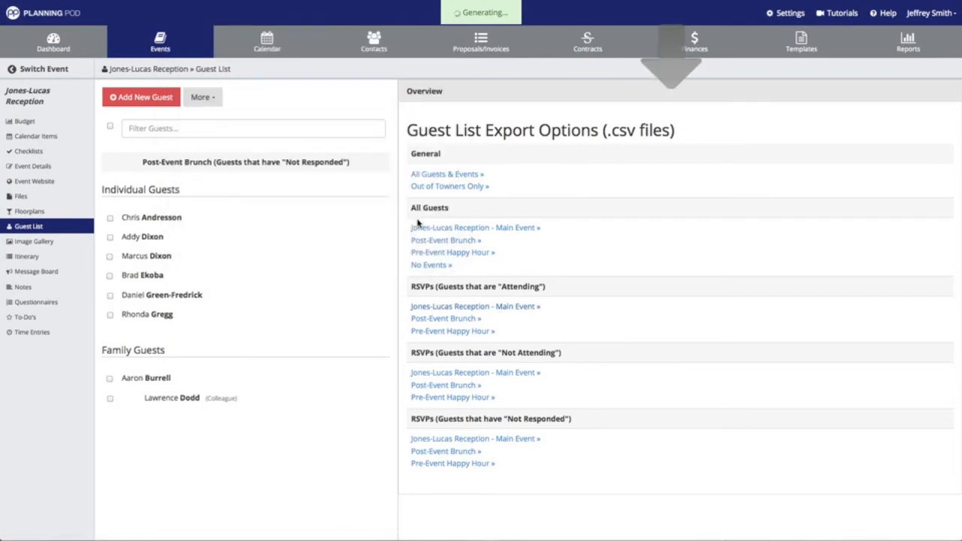
click(738, 0)
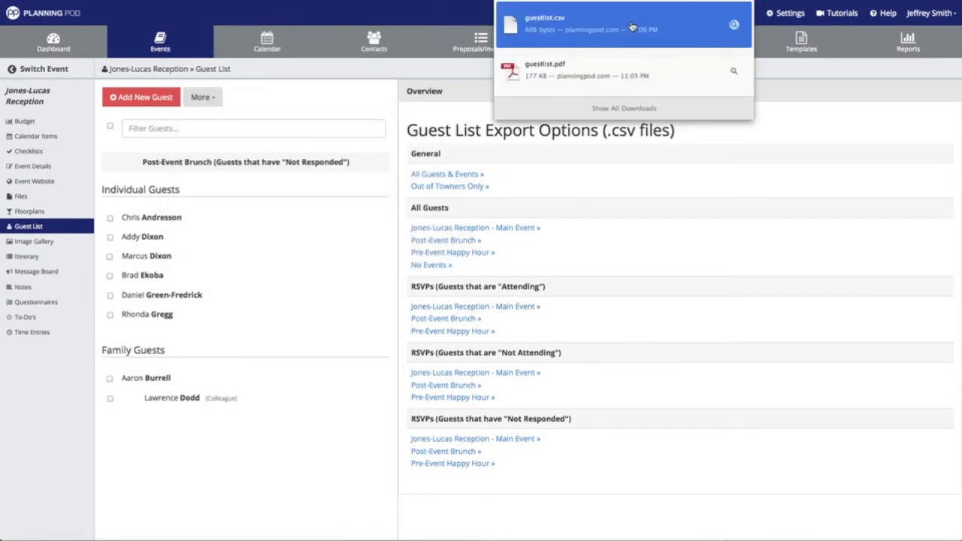
click(632, 25)
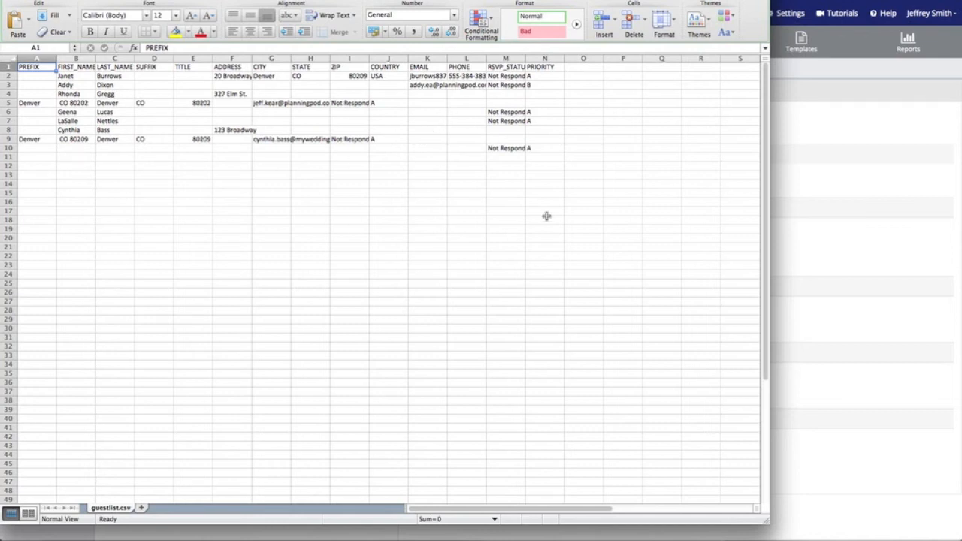
Leave guestlist.csv in Excel and return to the Planning Pod guest list
click(787, 172)
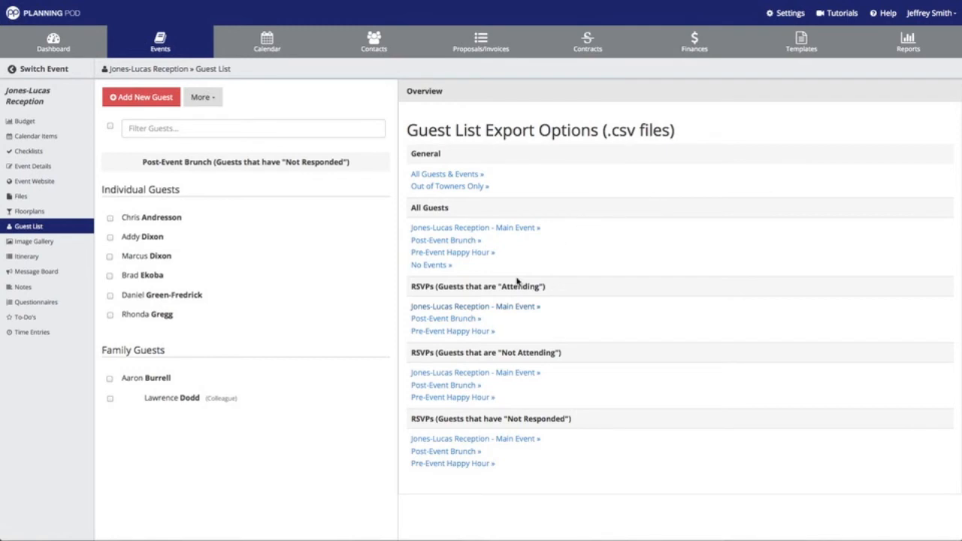
Send a guest-list change notification email to the first event contact
click(216, 105)
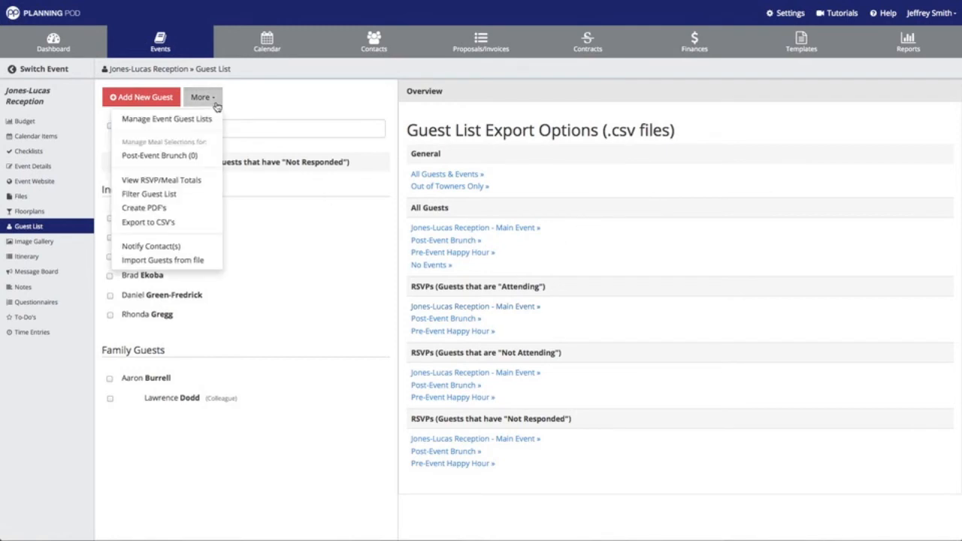
click(181, 248)
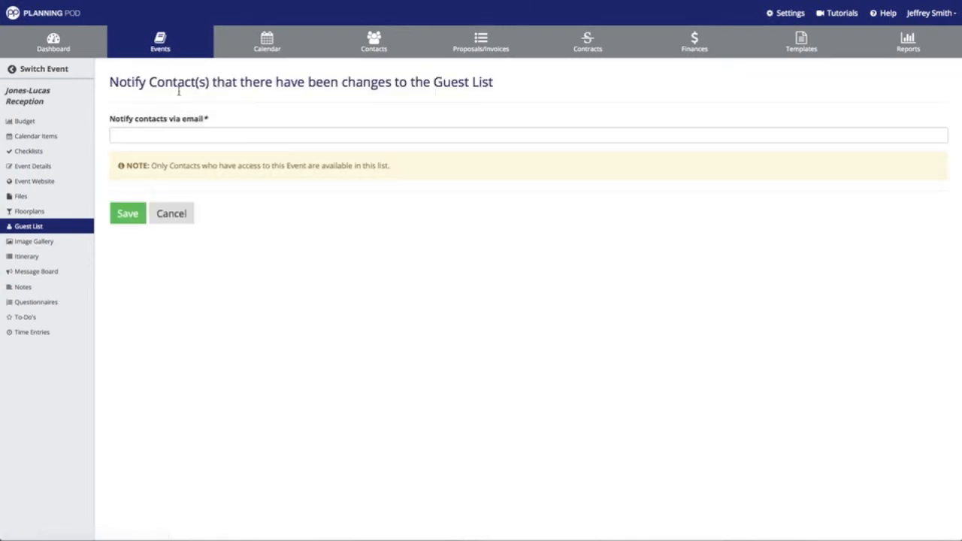
click(182, 138)
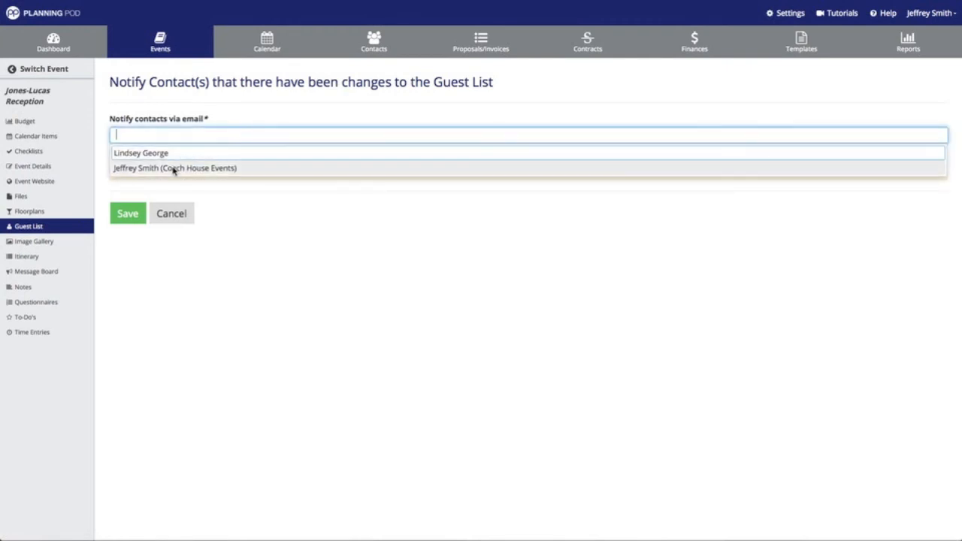
click(177, 153)
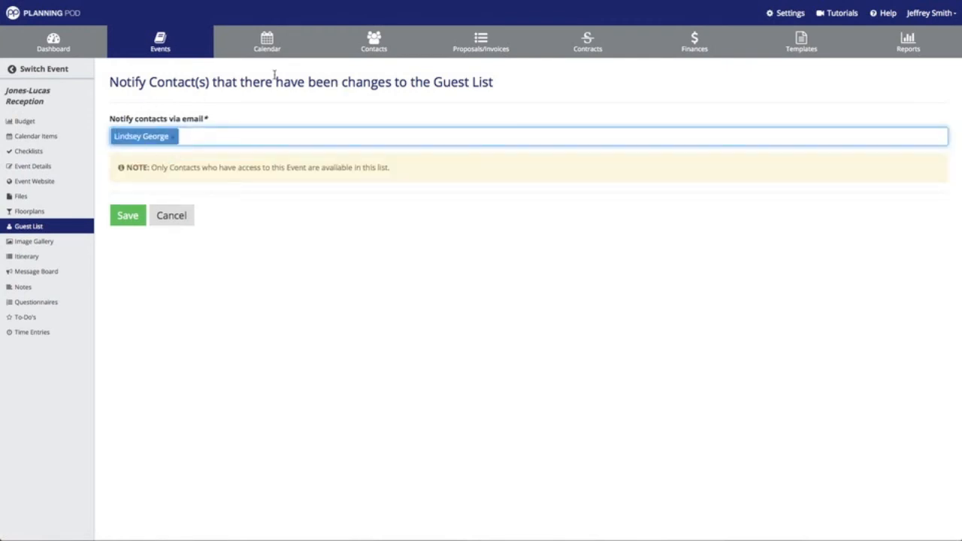
click(128, 215)
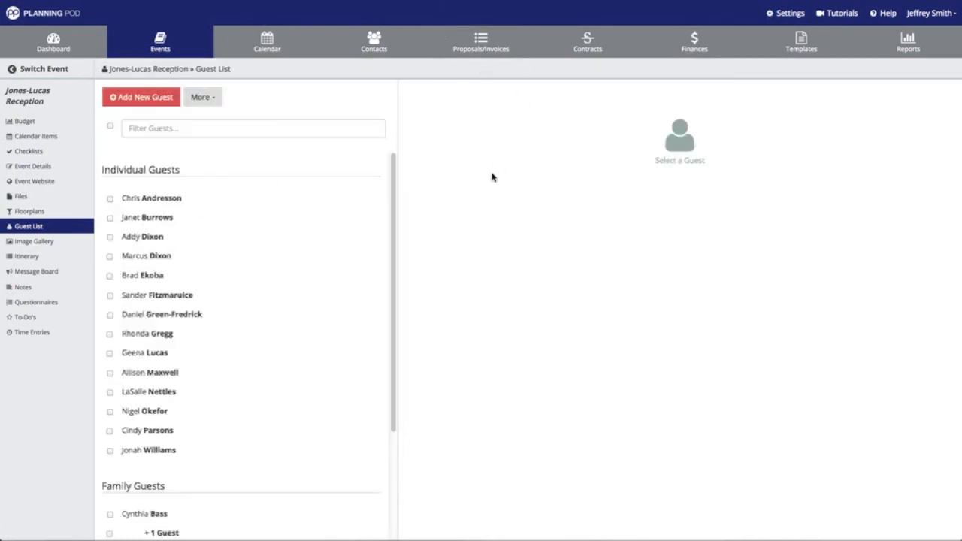
click(167, 129)
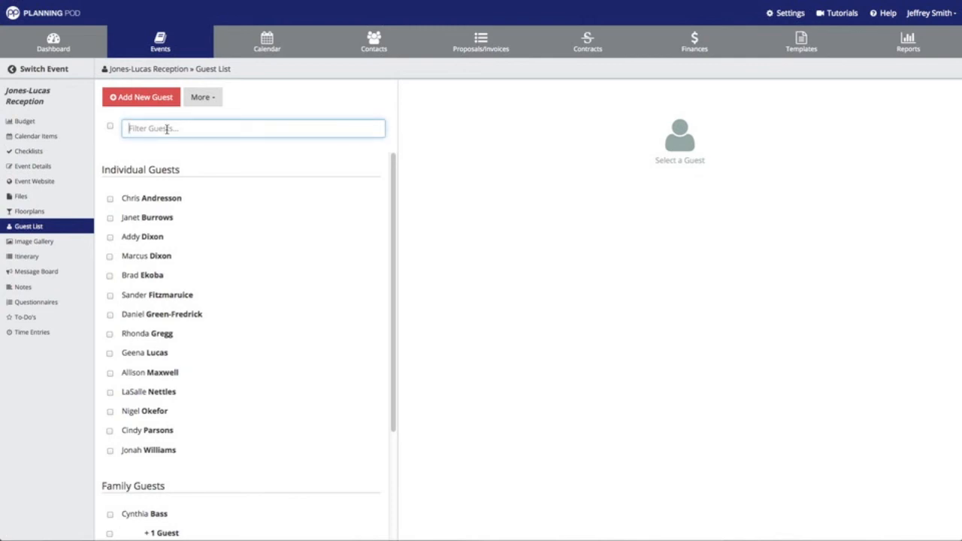
text(geen)
key(BackSpace)
key(BackSpace)
key(BackSpace)
key(BackSpace)
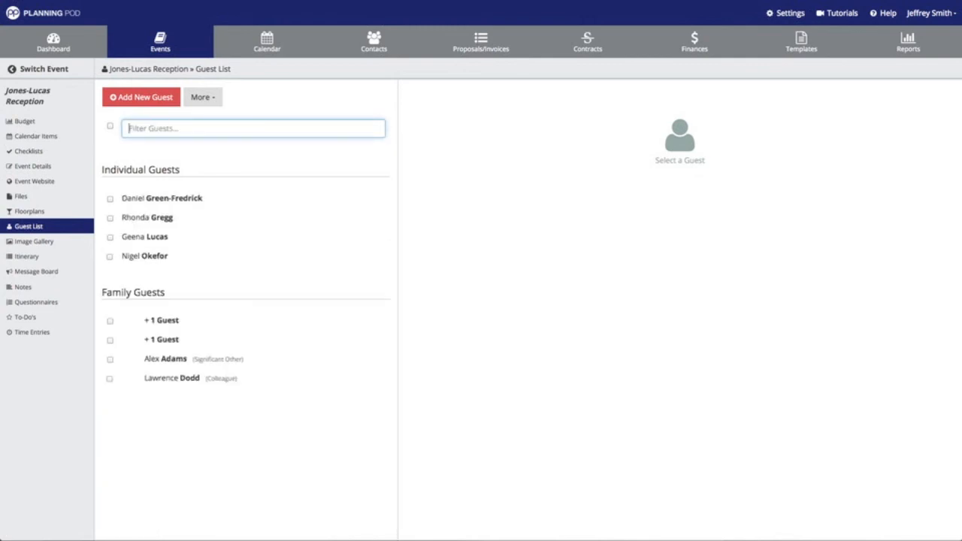
text(lu)
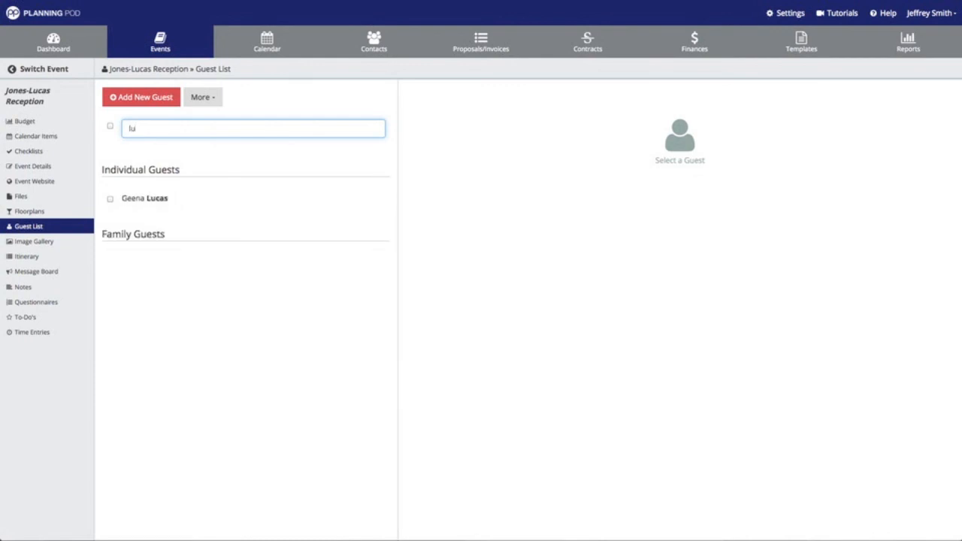
key(BackSpace)
key(BackSpace)
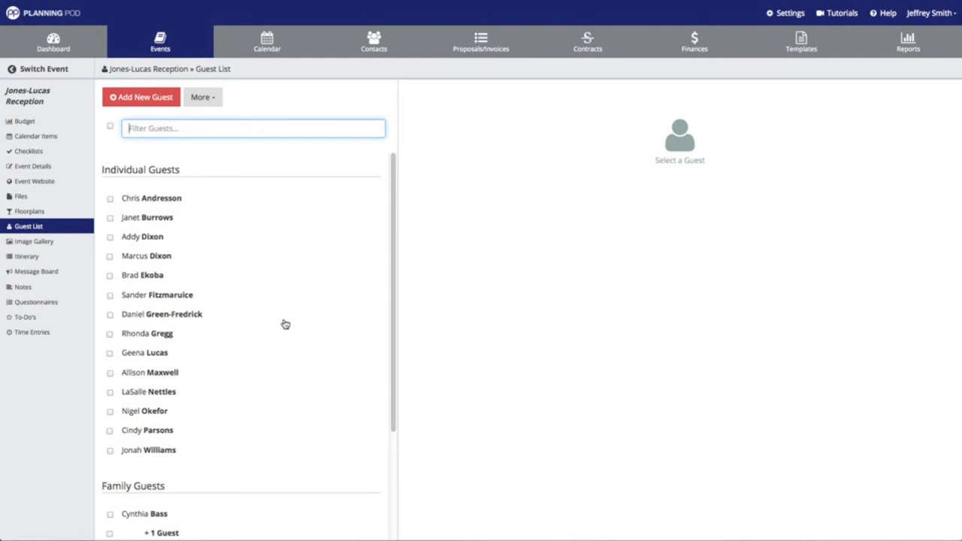
click(34, 213)
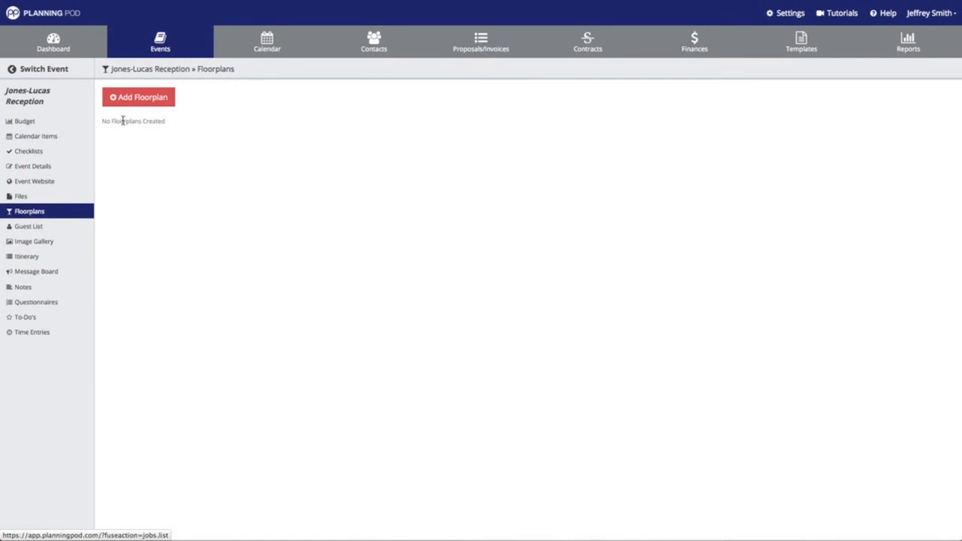
Start a new floorplan named Reception Layout 1, 78 ft wide by 105 ft long
click(142, 98)
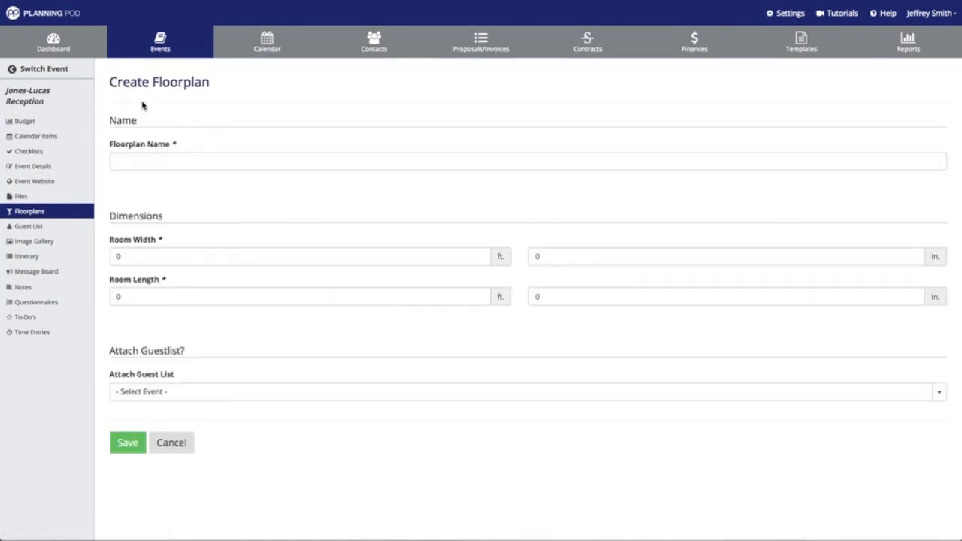
click(155, 164)
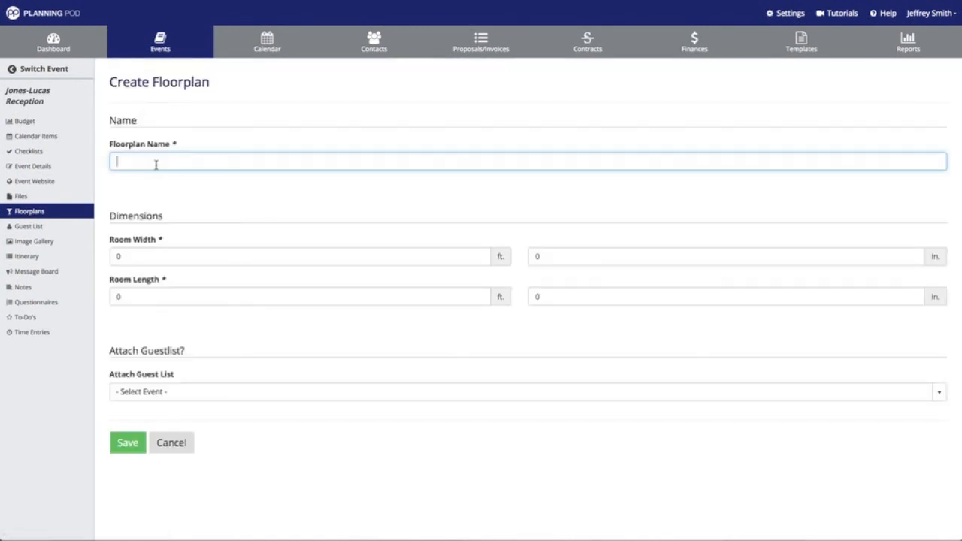
text(R)
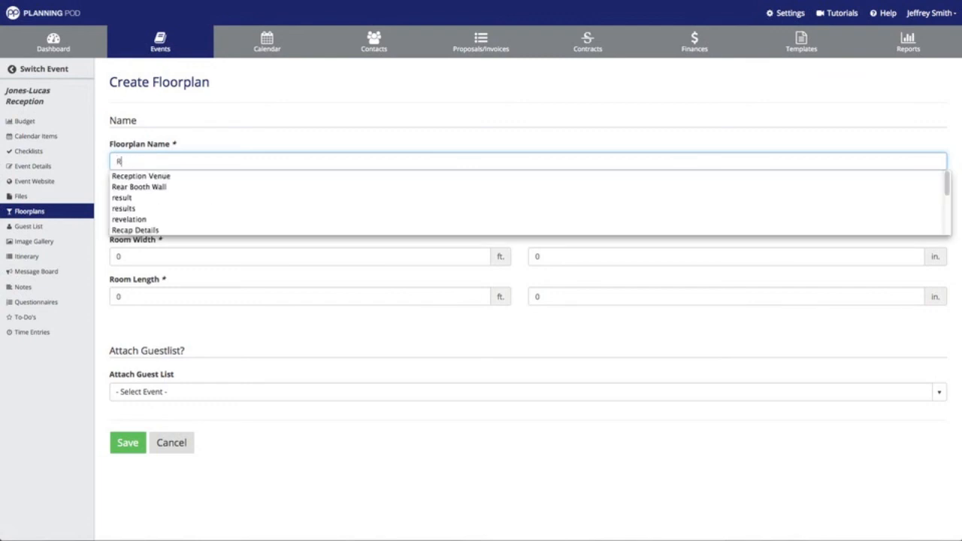
text(eception)
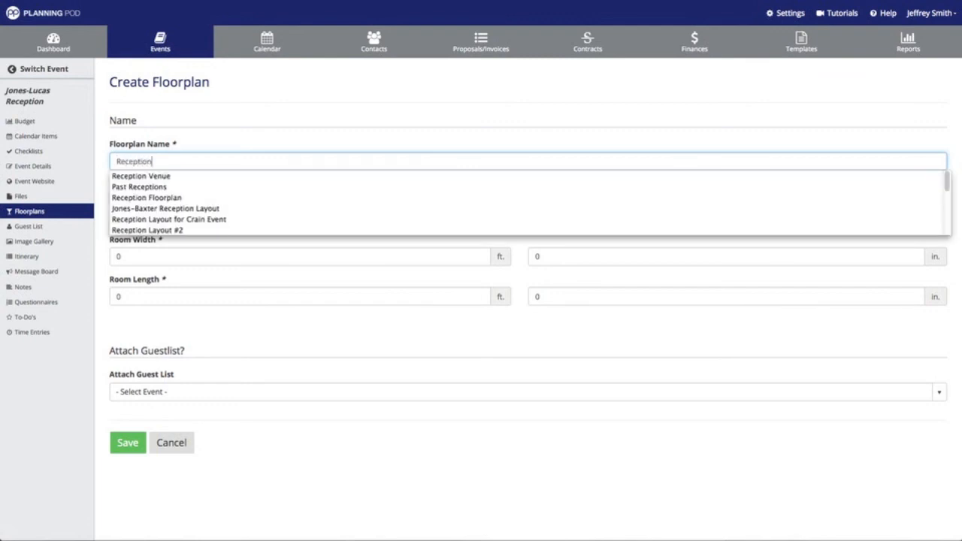
text( Layout )
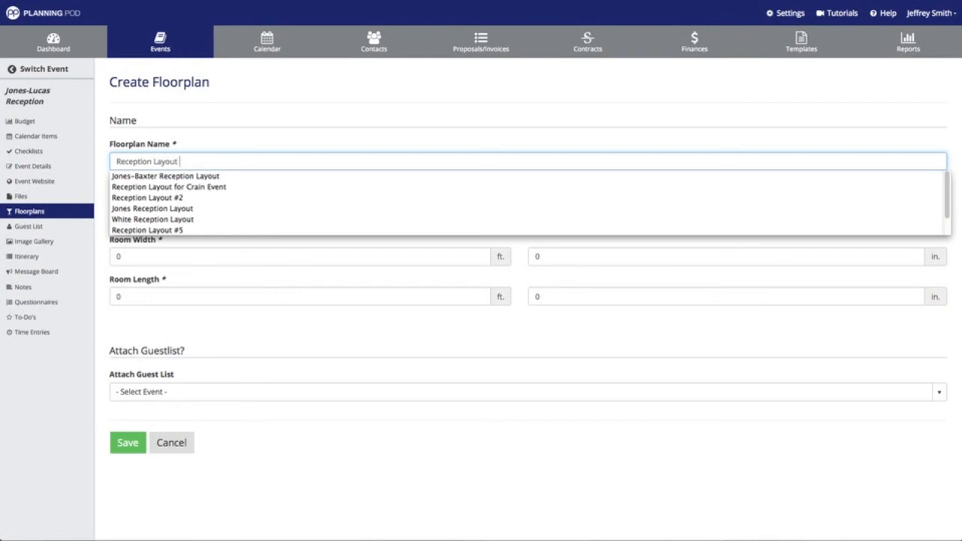
text(1)
key(Tab)
text(78)
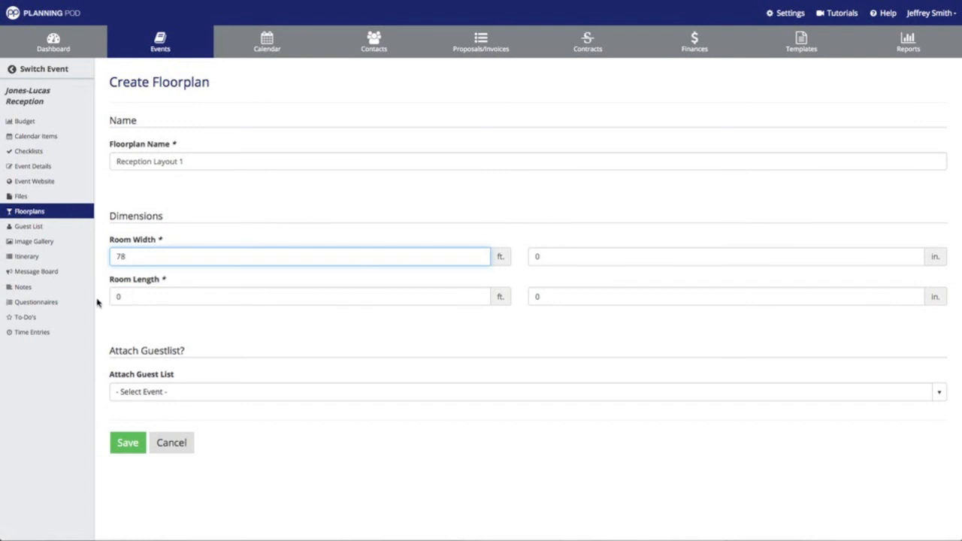
click(123, 296)
text(105)
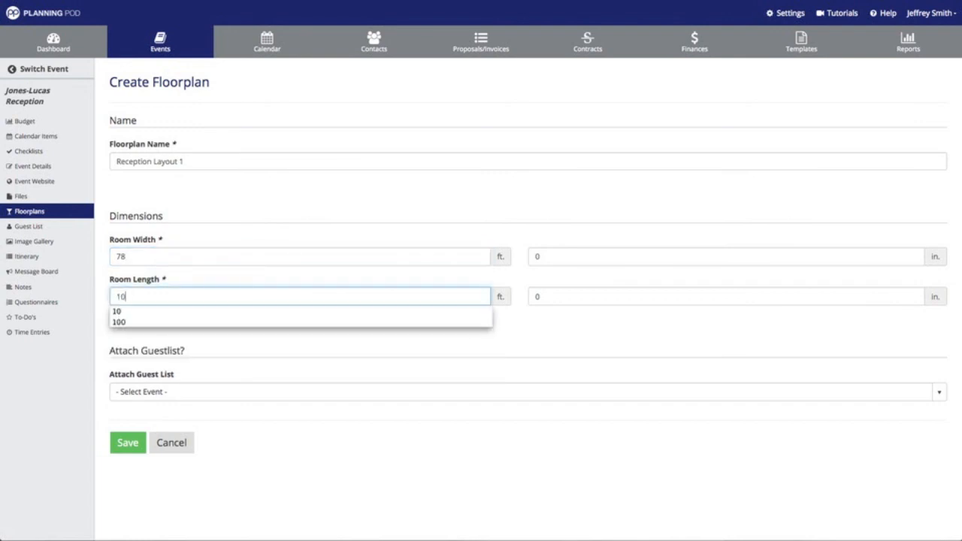
Attach the Jones-Lucas Reception - Main Event guest list and save the floorplan
click(162, 389)
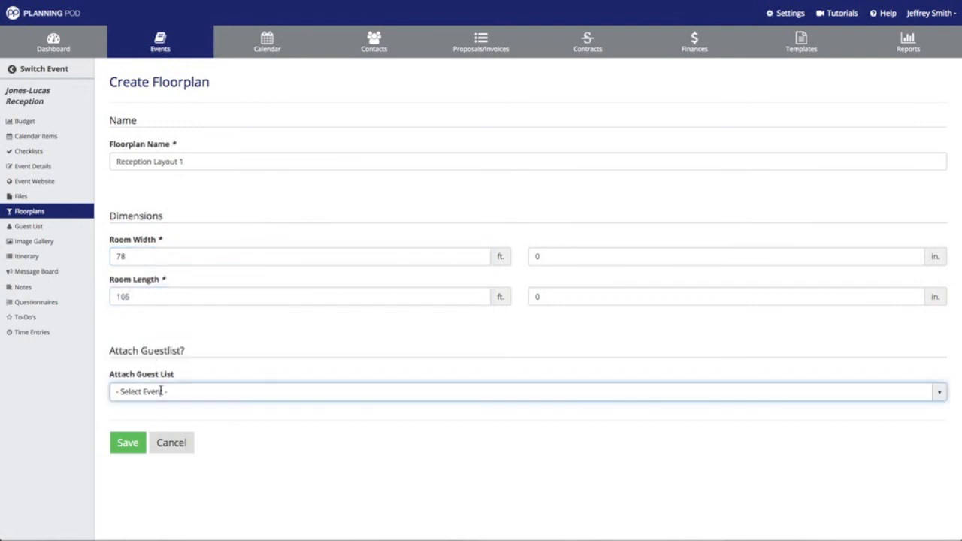
click(938, 392)
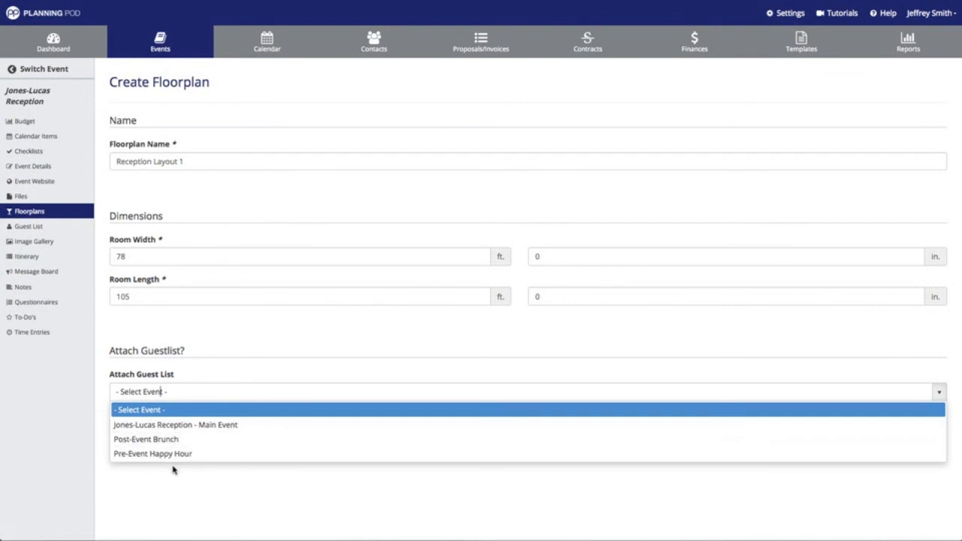
click(187, 428)
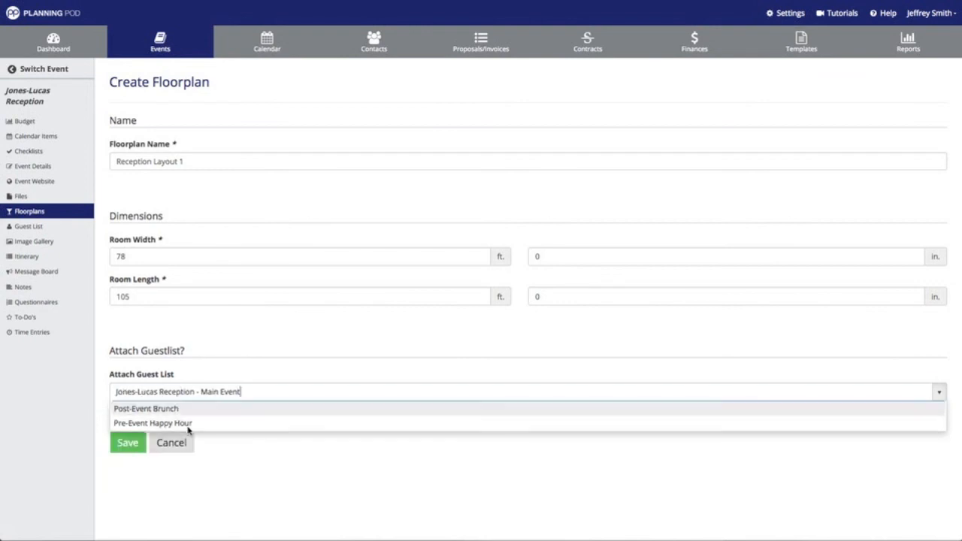
click(127, 443)
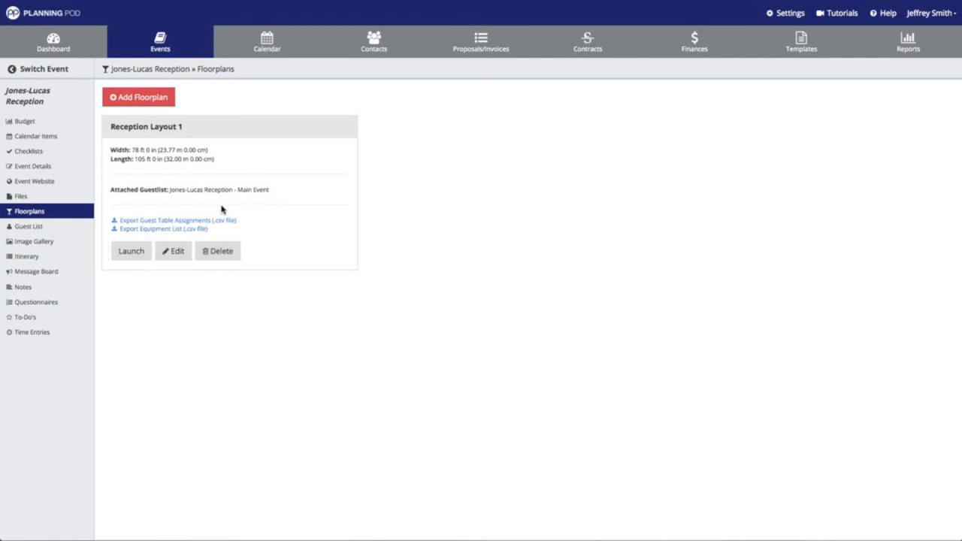
Check the guests attached to the Reception Layout 1 floorplan, then return to the Jones-Lucas Reception guest list
click(144, 255)
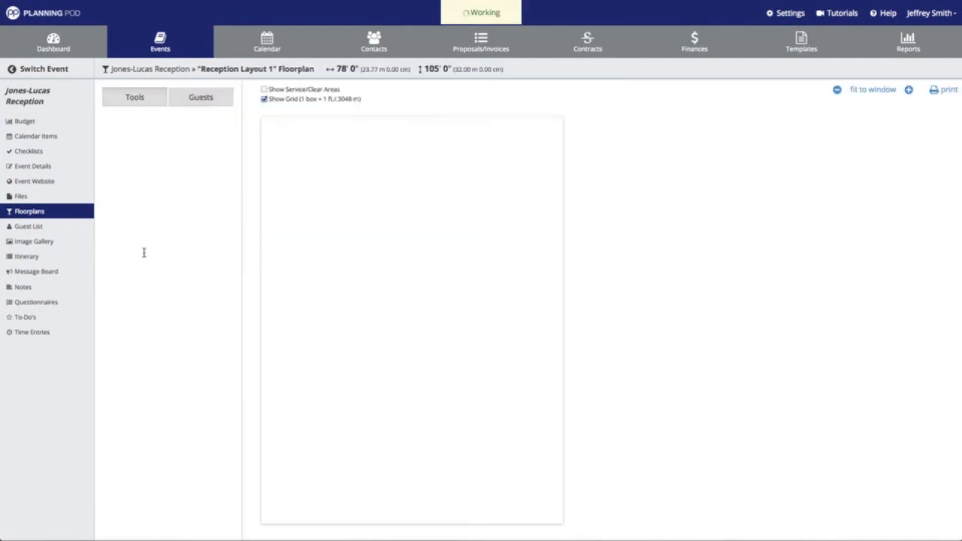
click(196, 104)
scroll(172, 264, down, 4)
scroll(171, 265, down, 1)
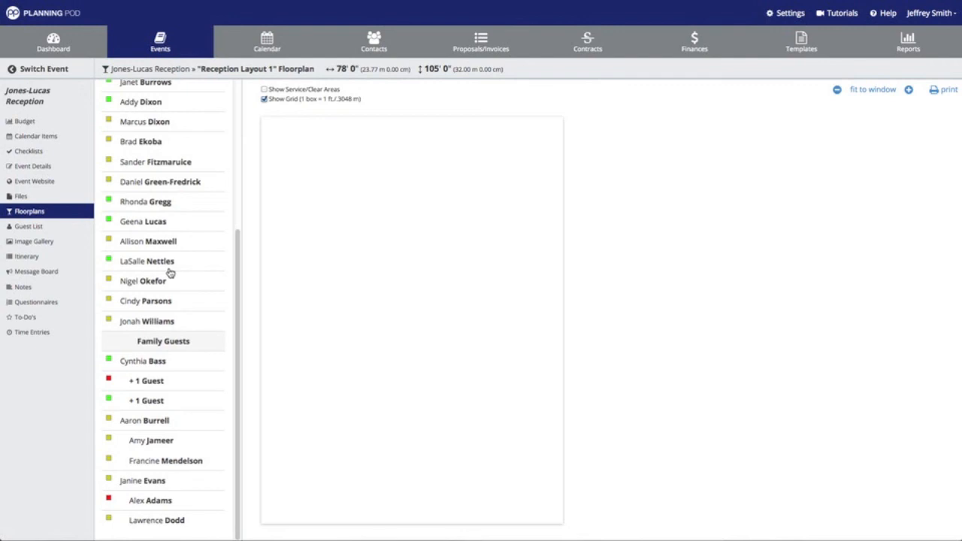
scroll(172, 265, up, 4)
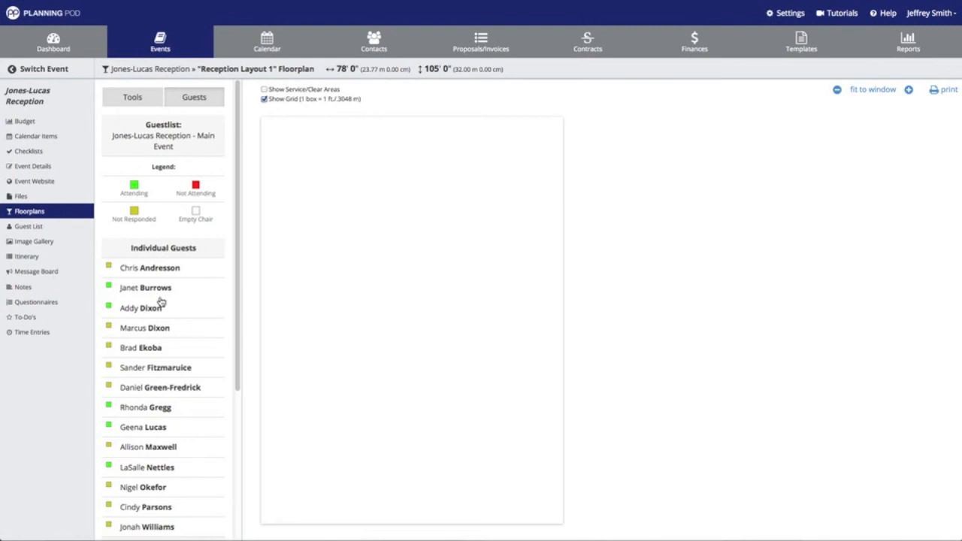
click(29, 226)
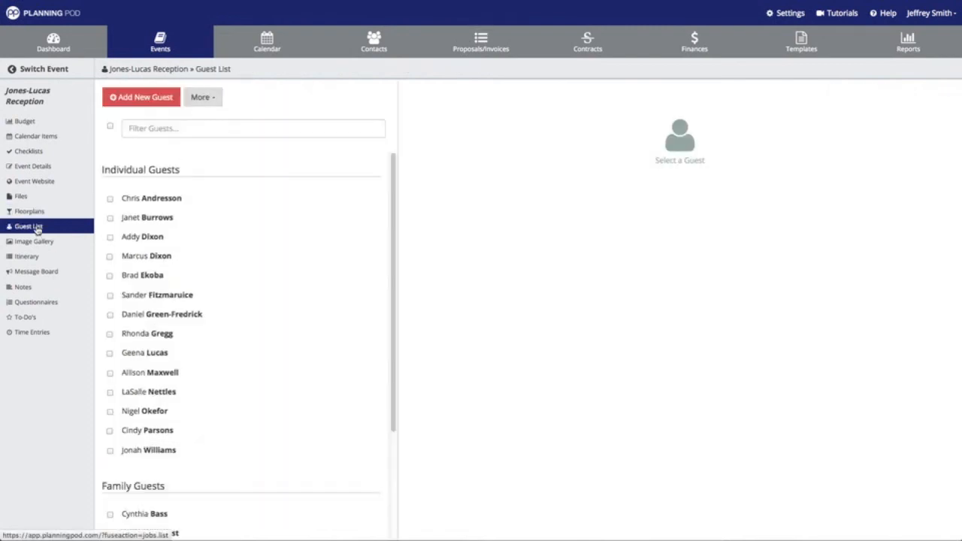